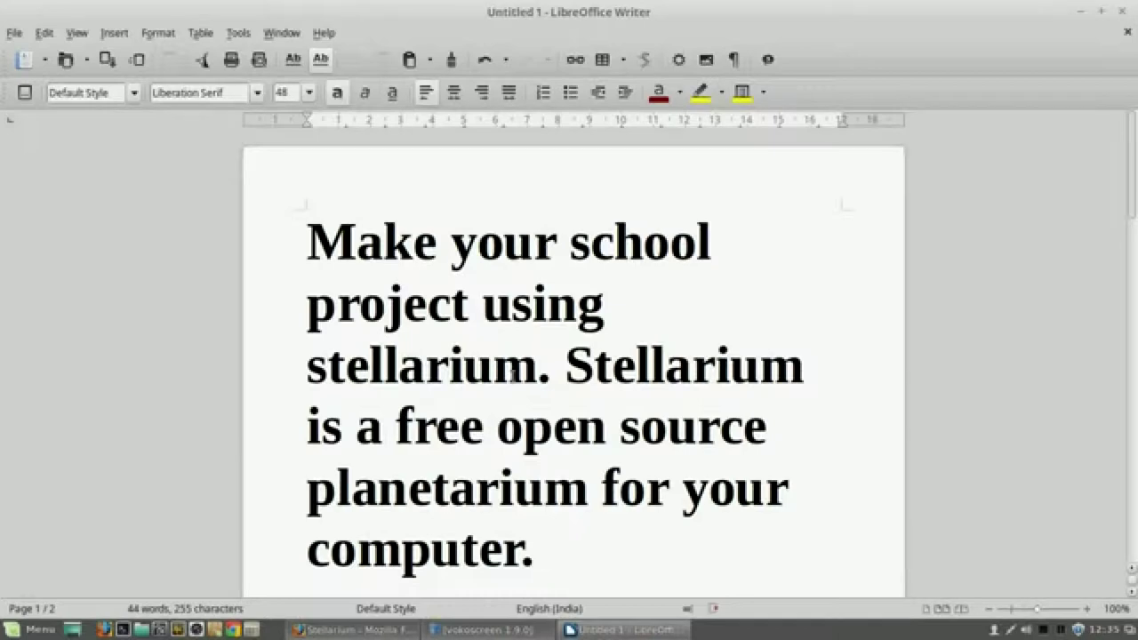
Step: Switch to Firefox, return to the Google results for stellarium and close the YouTube Analytics tab
scroll(841, 411, "down", 8)
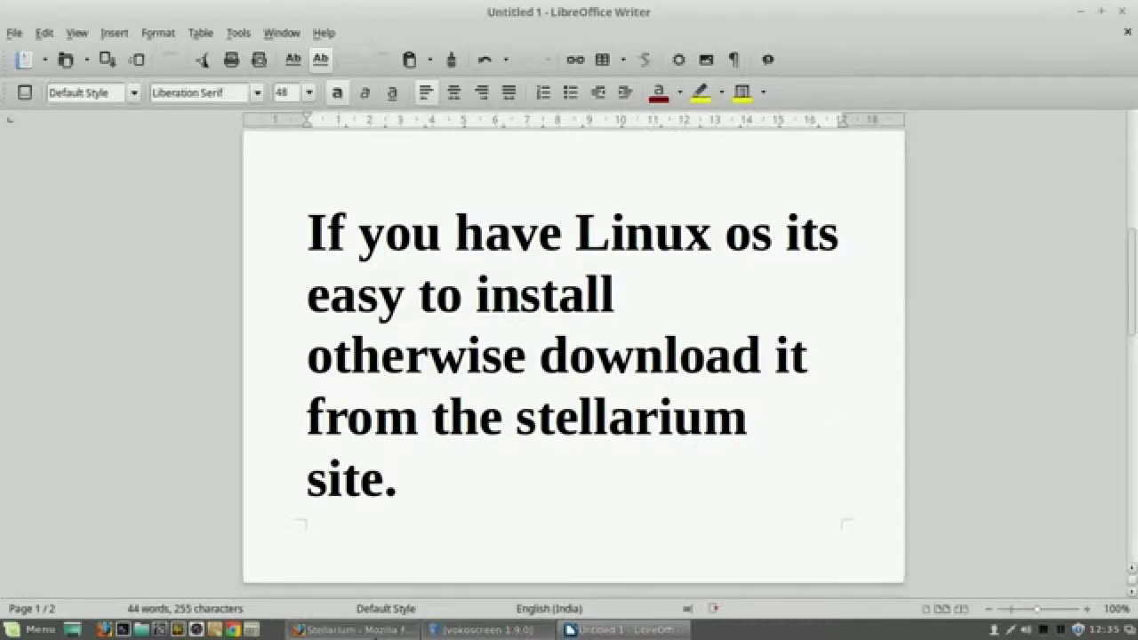
left_click(361, 629)
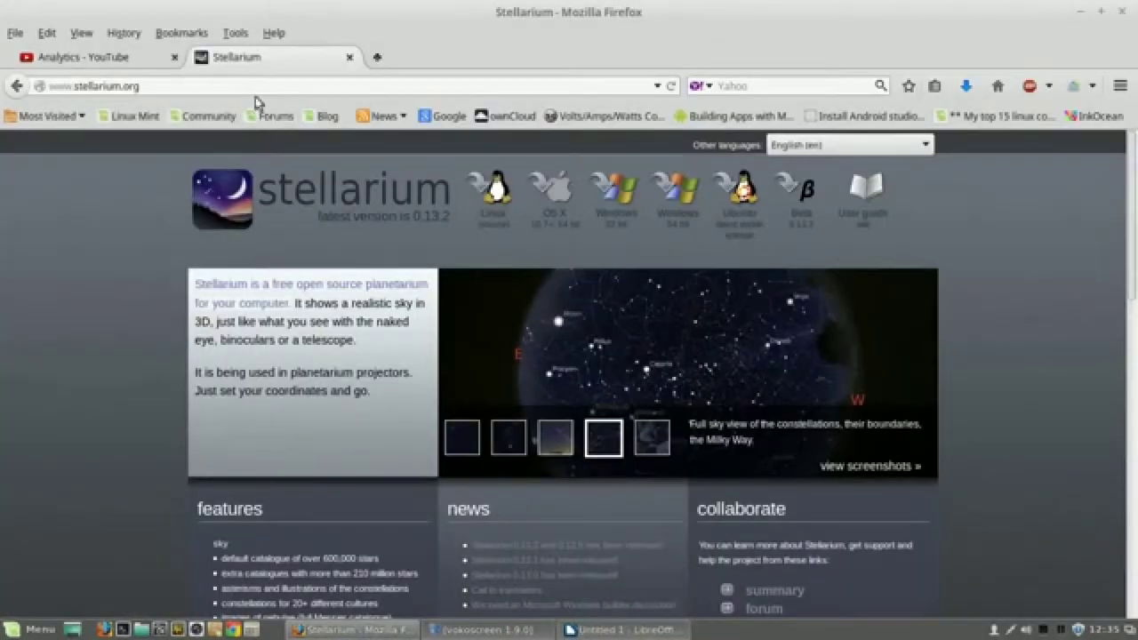
left_click(254, 86)
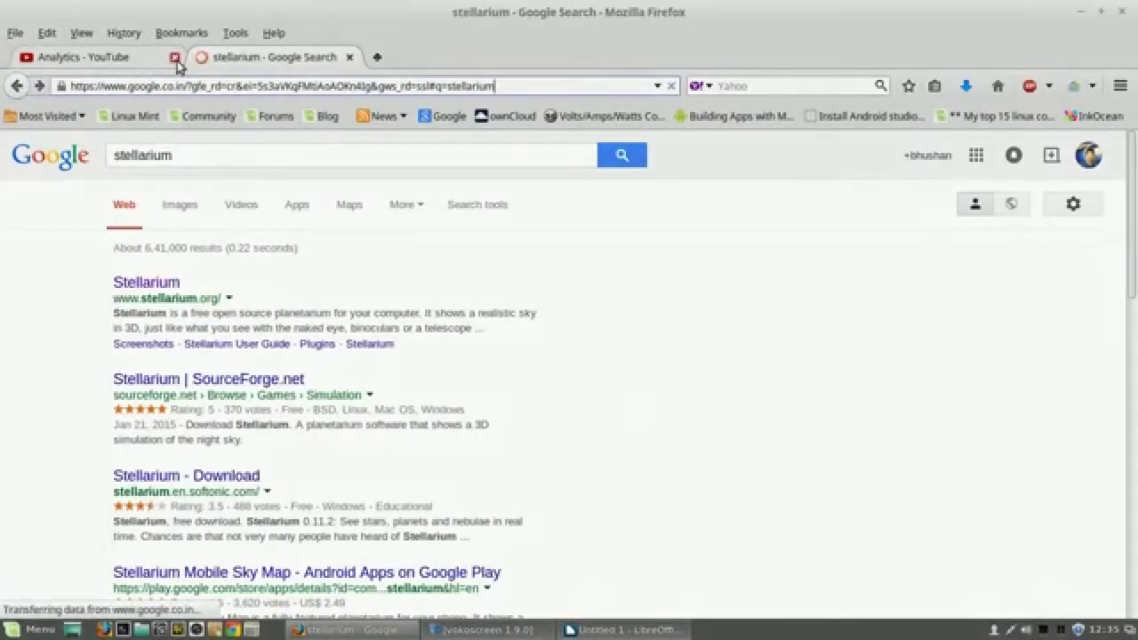
left_click(174, 57)
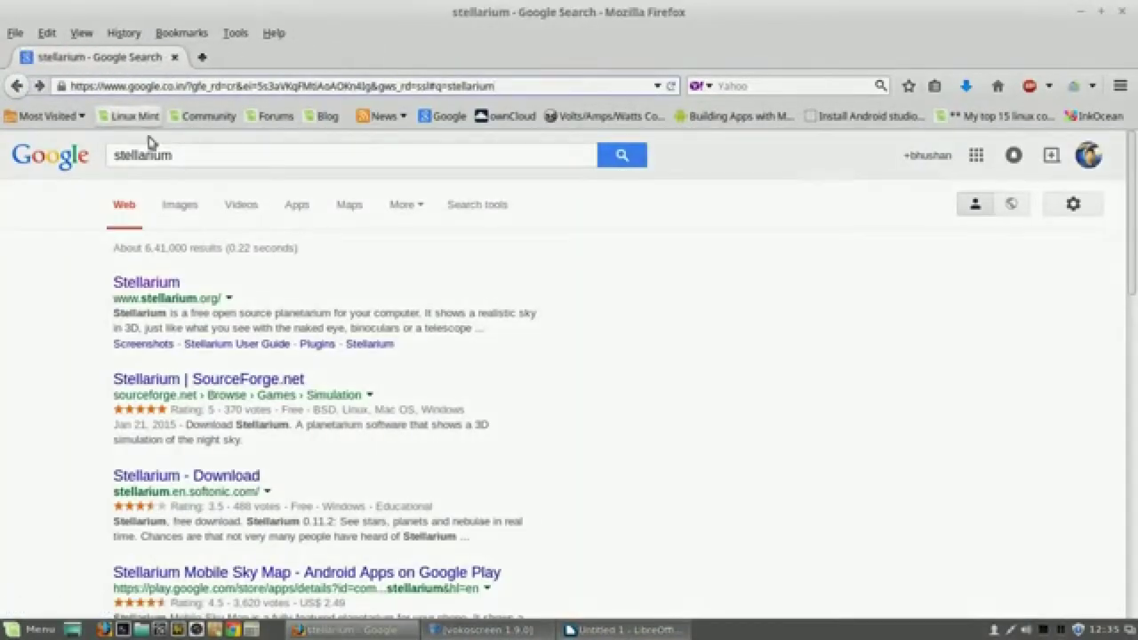
Step: Search Google for stellarium and open the official stellarium.org website from the results
left_click(200, 156)
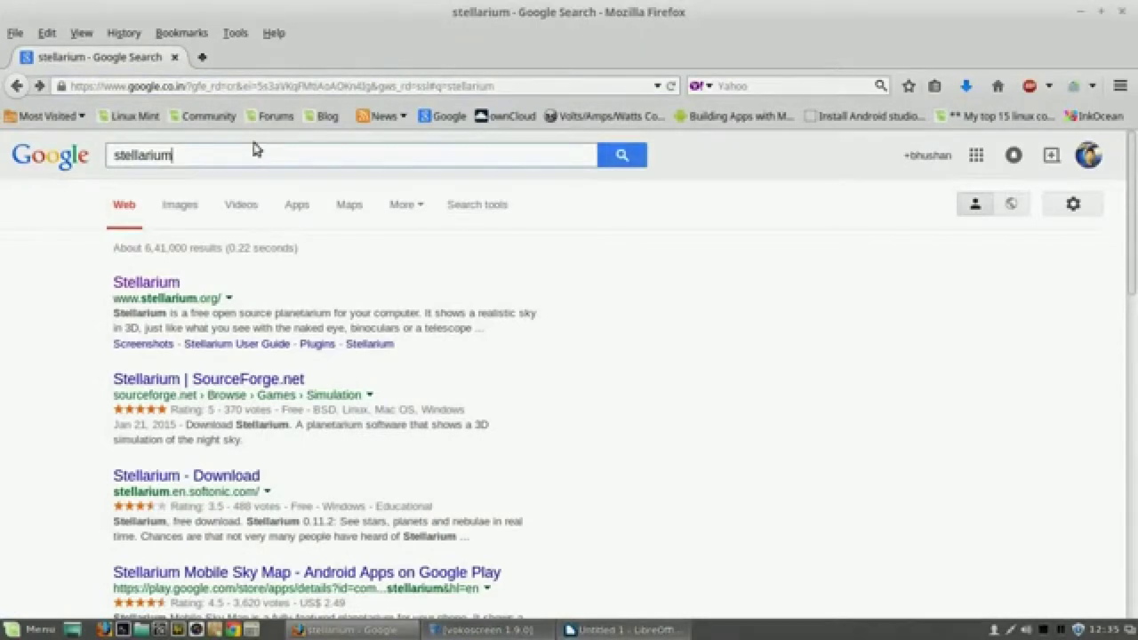
left_click(253, 151)
key("ctrl+a")
key("BackSpace")
type("s")
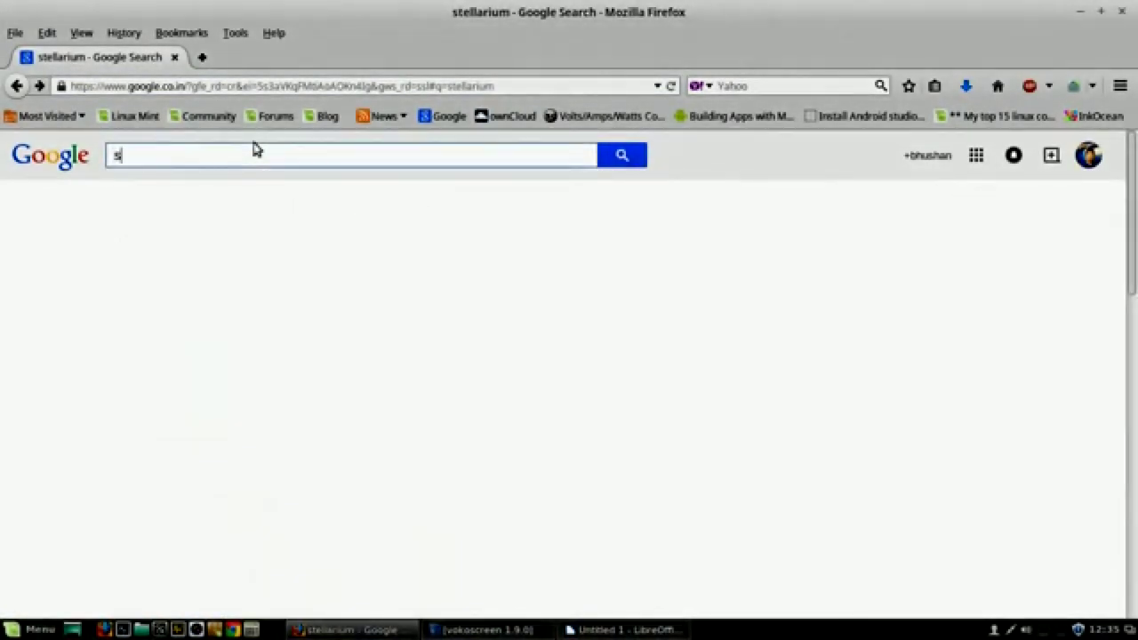
type("tela")
key("BackSpace")
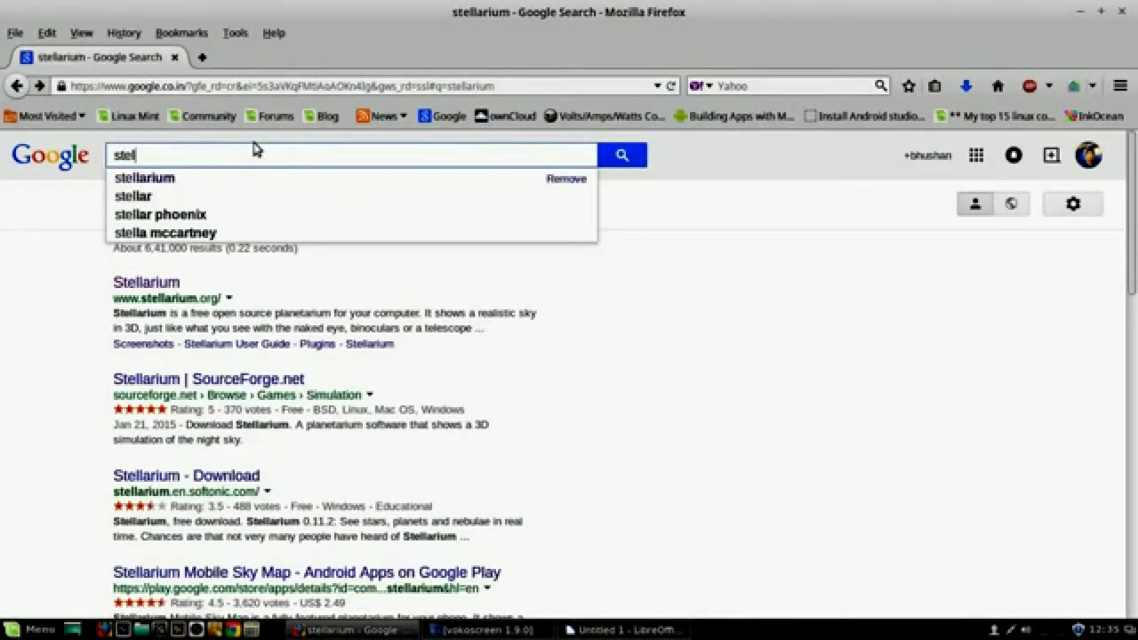
left_click(153, 178)
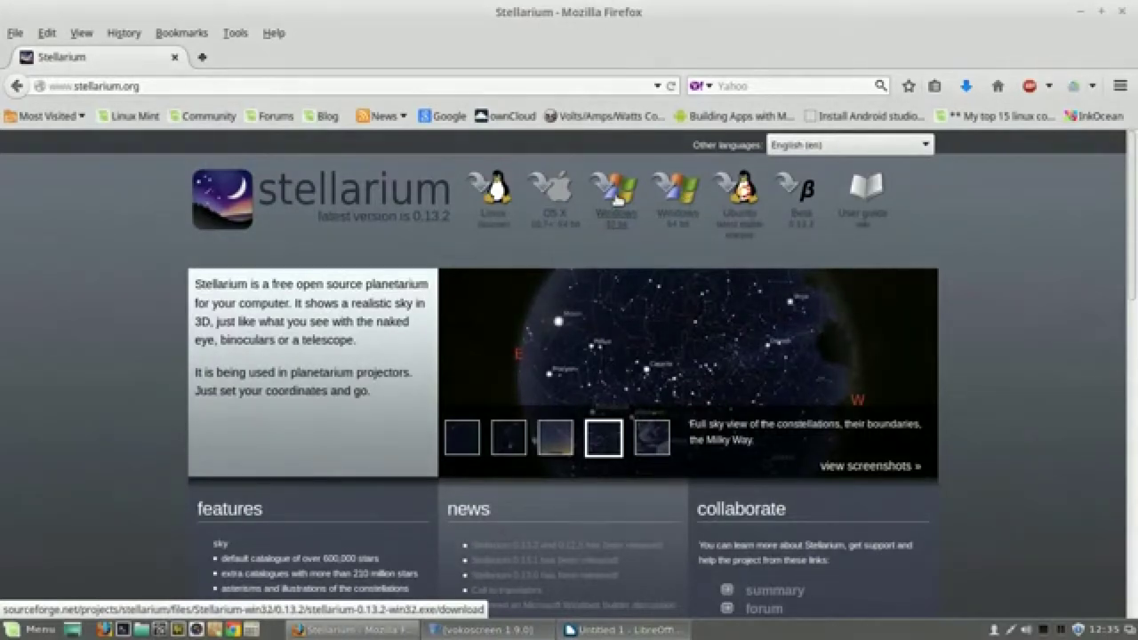
Step: Minimize the browser, view the document's second page and launch the installed Stellarium application
left_click(1079, 11)
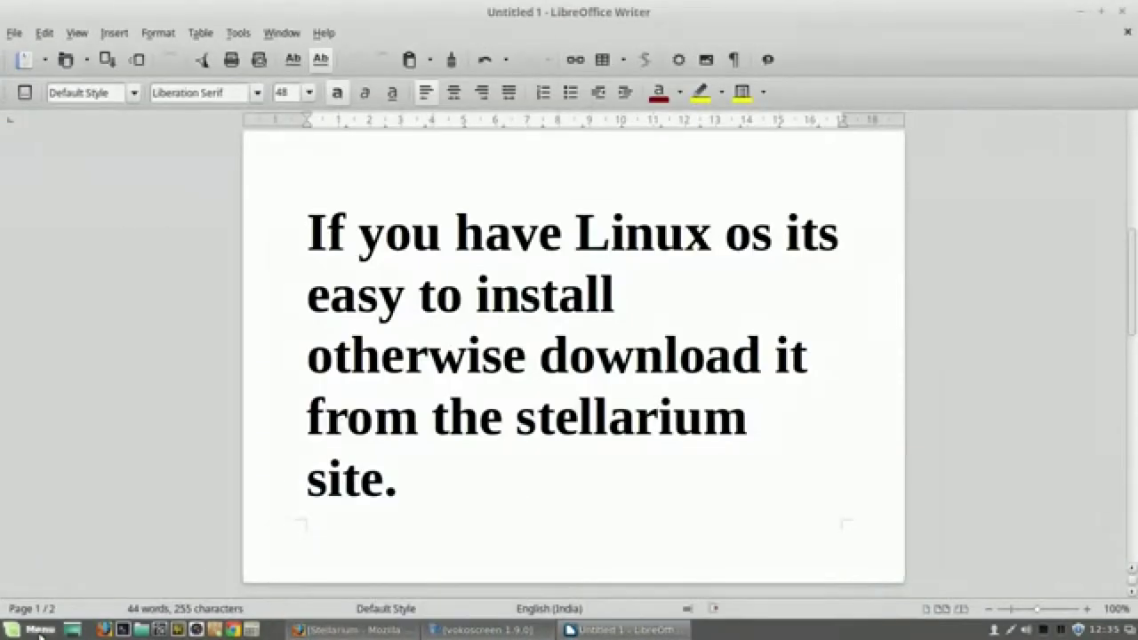
left_click(39, 631)
scroll(592, 536, "down", 10)
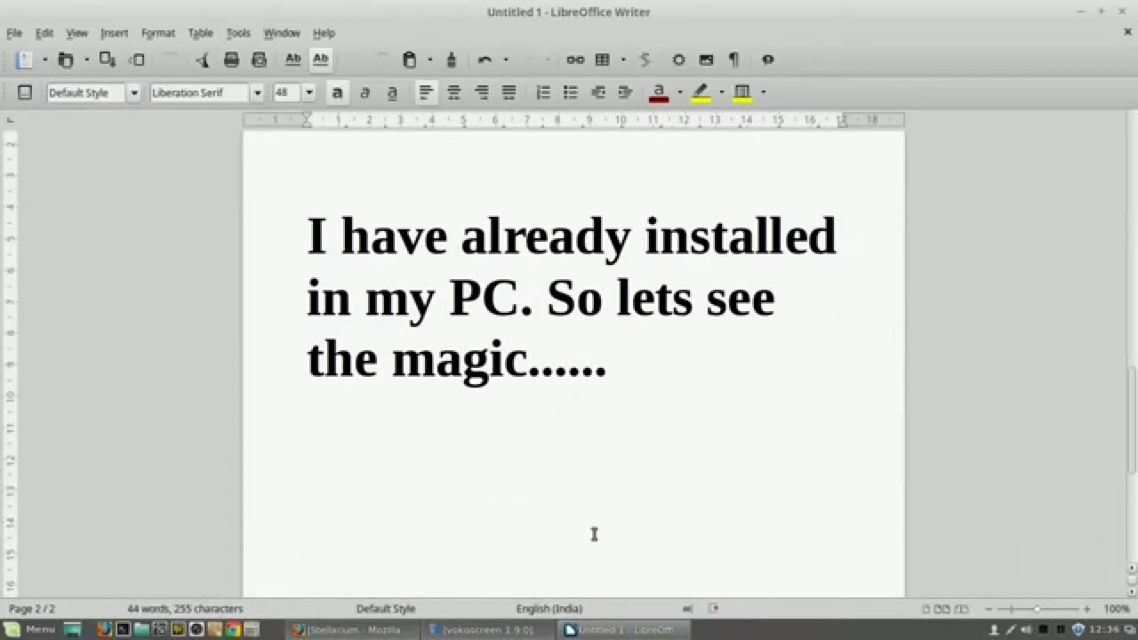
left_click(40, 630)
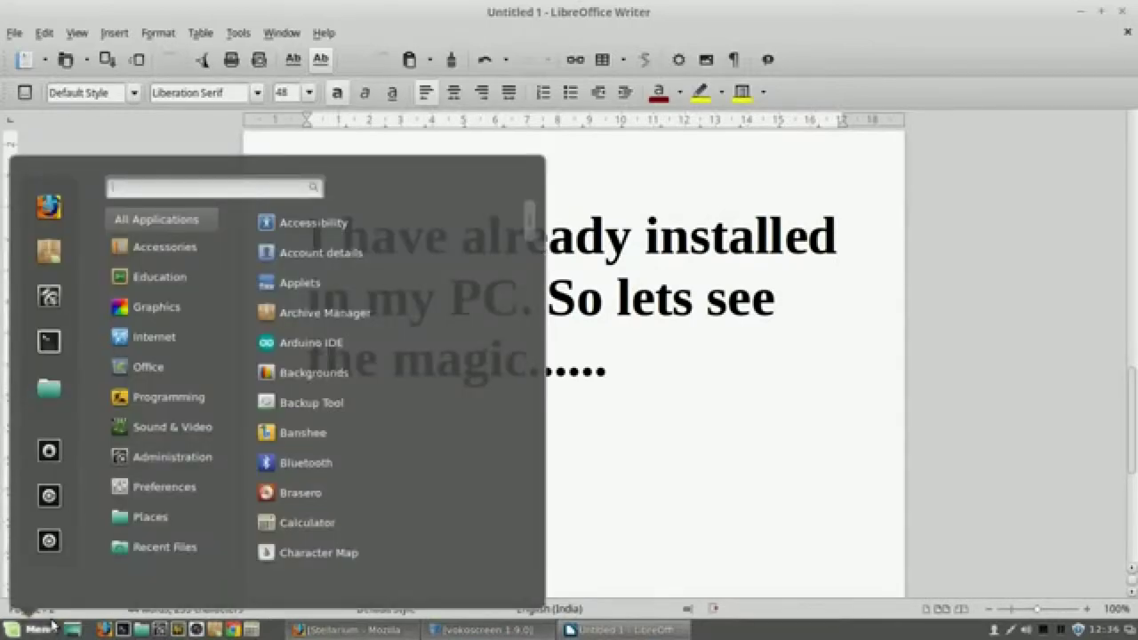
type("stell")
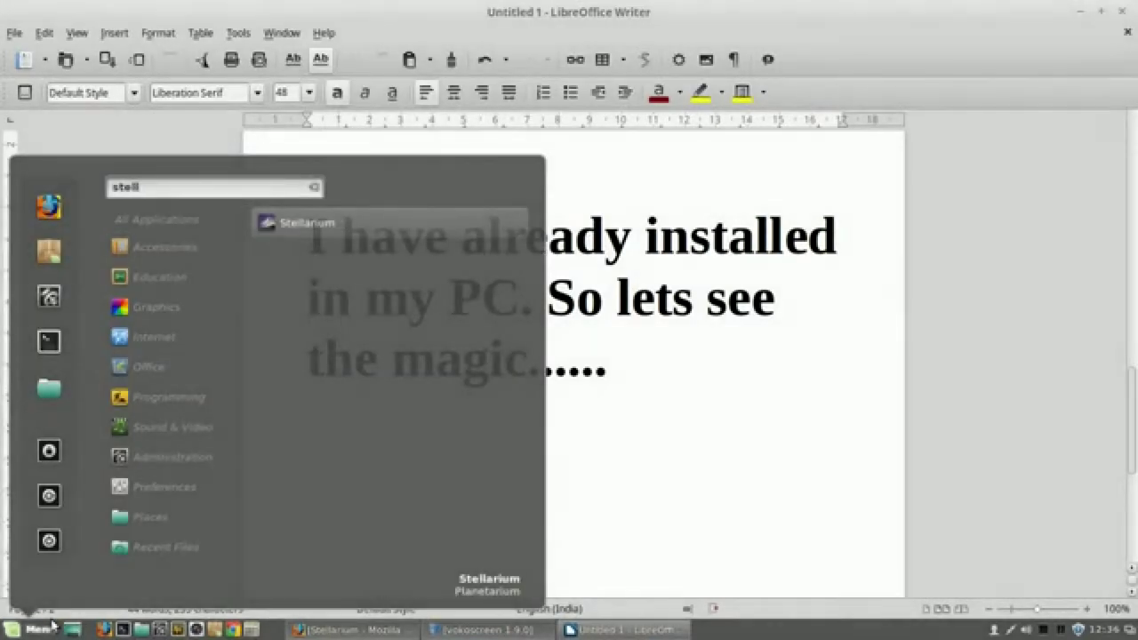
left_click(296, 224)
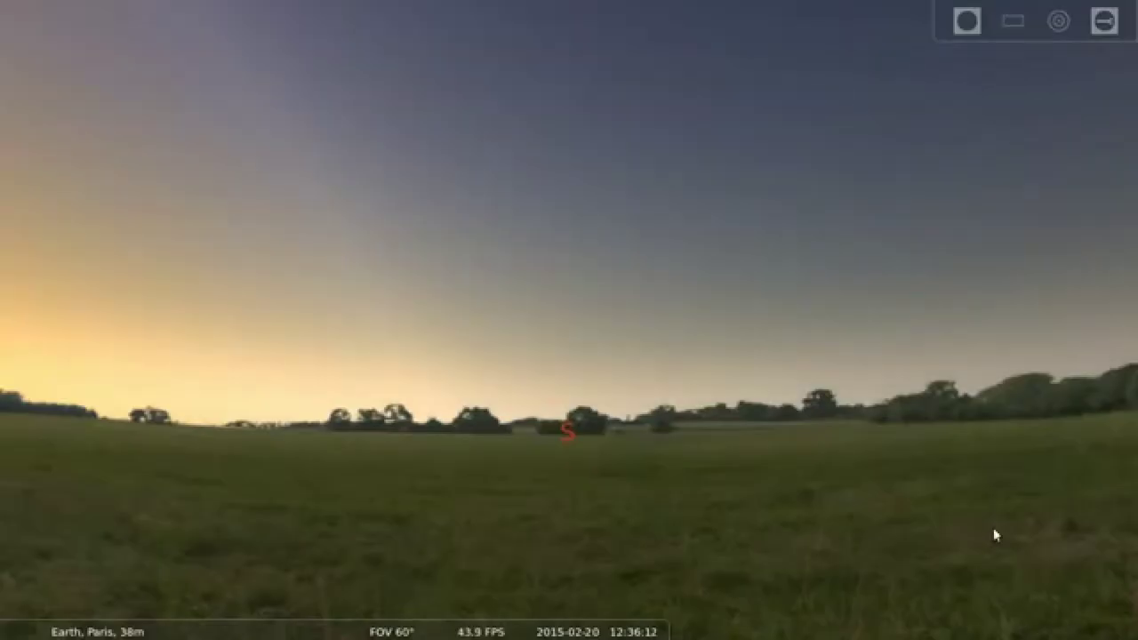
Step: Face the eastern horizon and try to look up mumbai with the object search
mouse_move(590, 432)
left_mouse_down()
mouse_move(613, 356)
mouse_move(847, 374)
mouse_move(946, 361)
left_mouse_up()
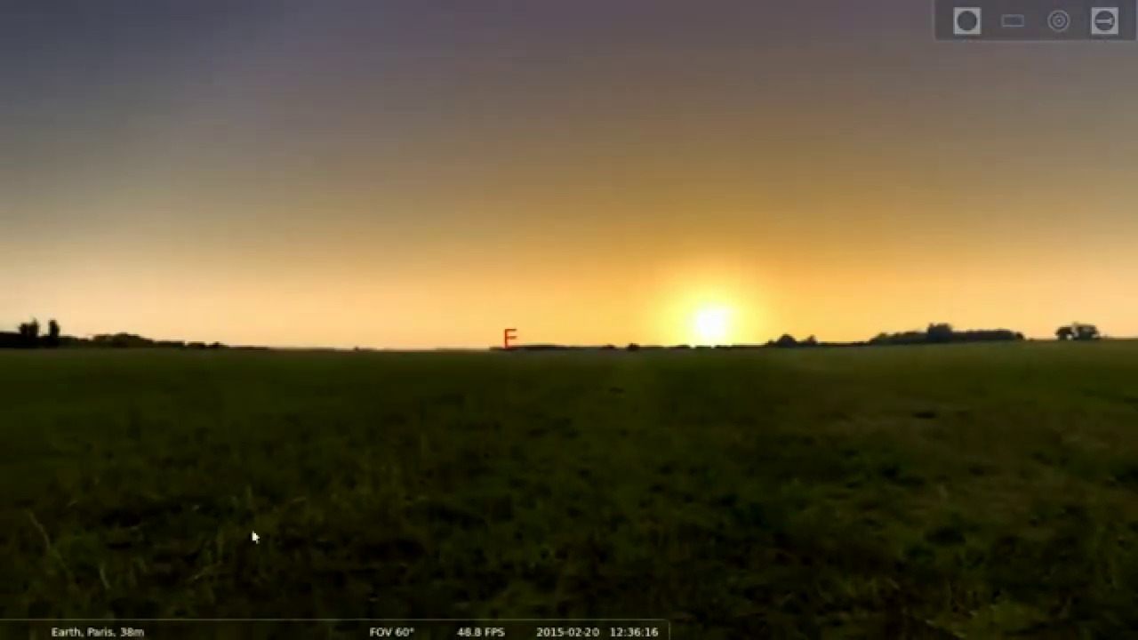
mouse_move(26, 616)
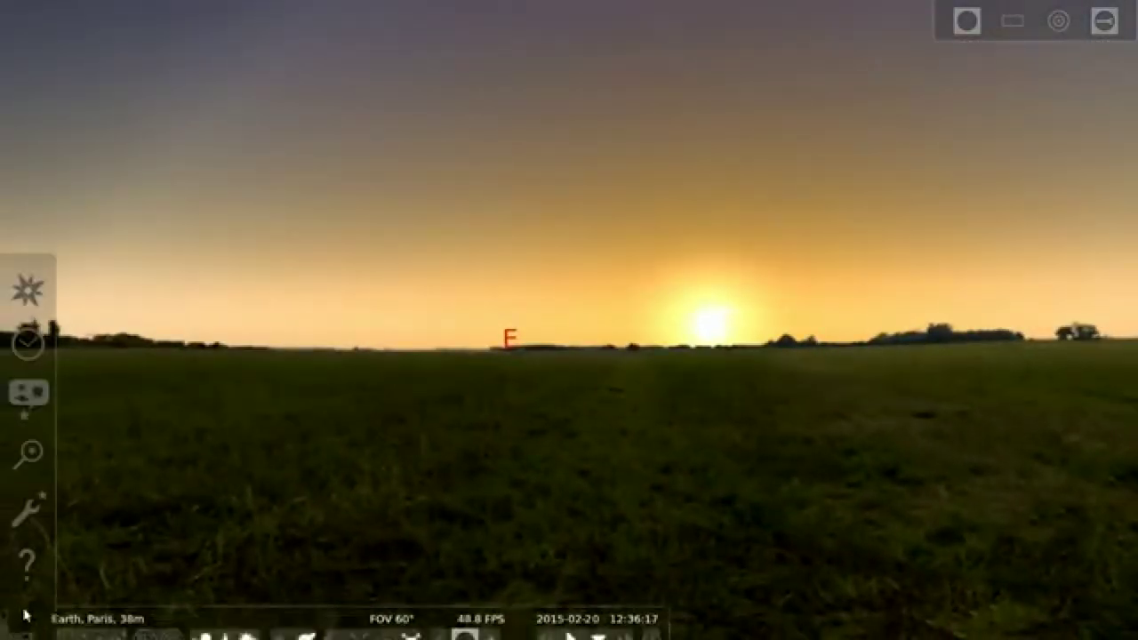
left_click(32, 455)
type("mumbai")
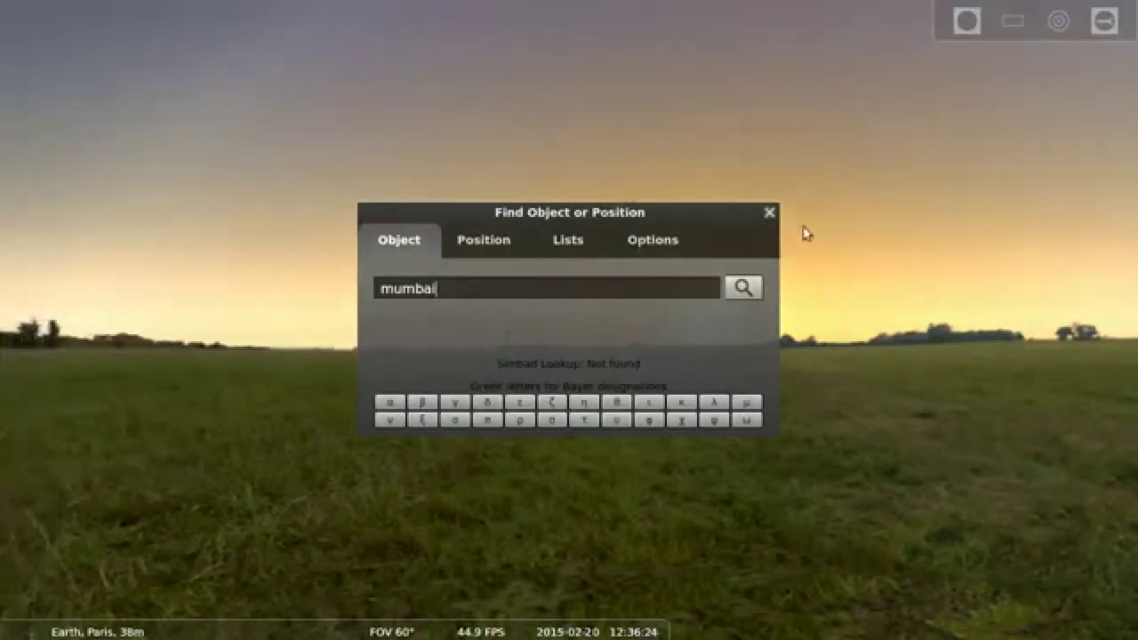
left_click(769, 214)
Step: Set the observing location to Mumbai, India
left_click(35, 292)
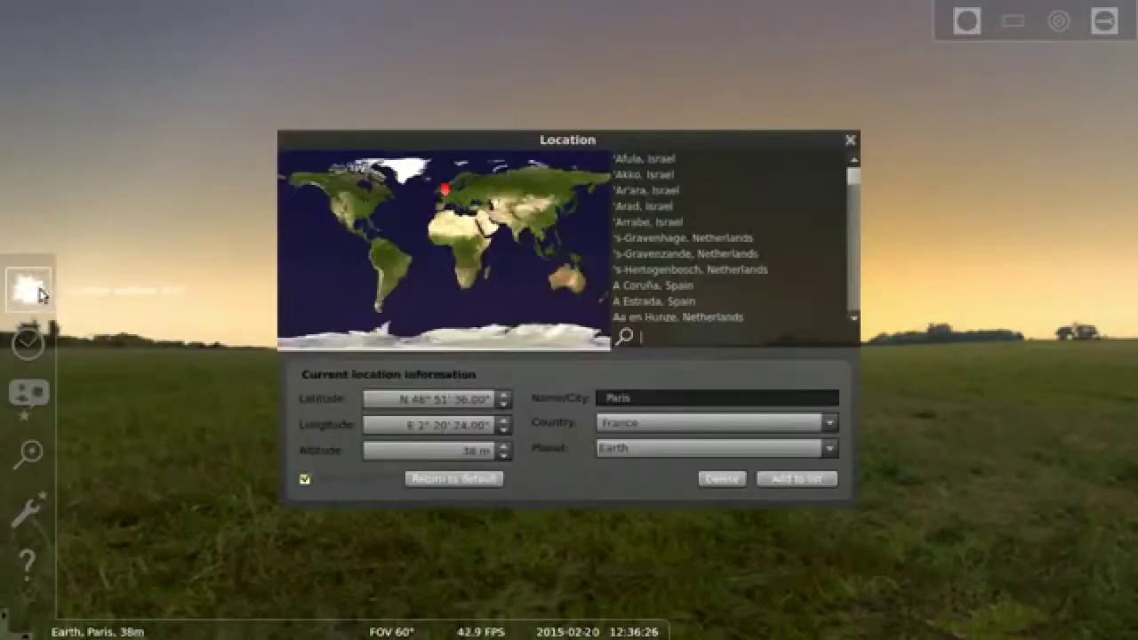
type("mumbai")
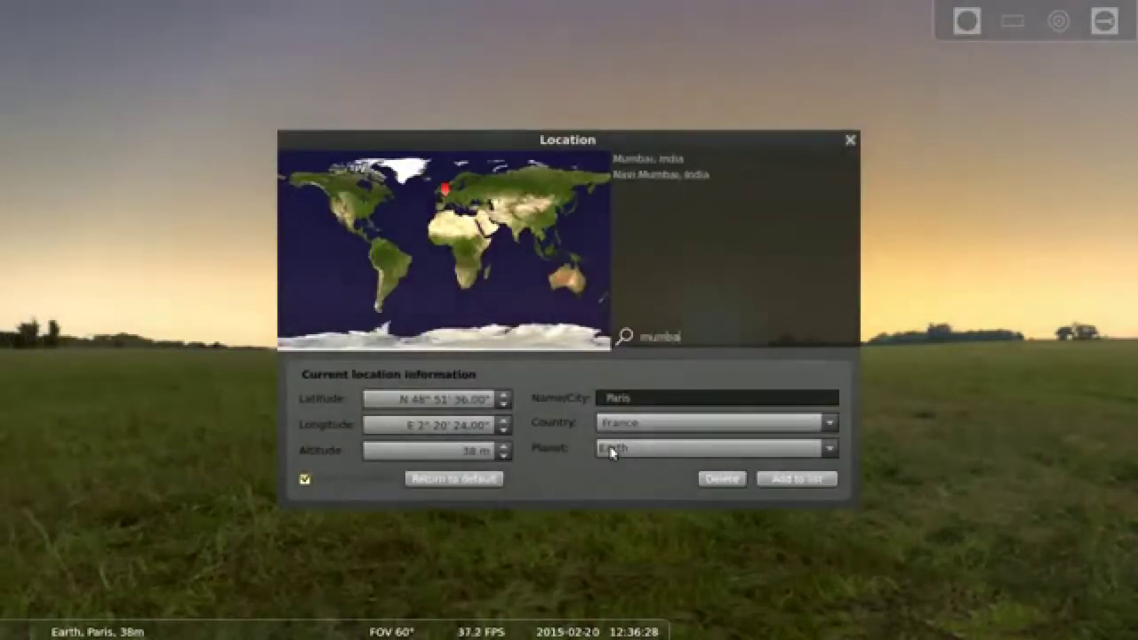
left_click(650, 158)
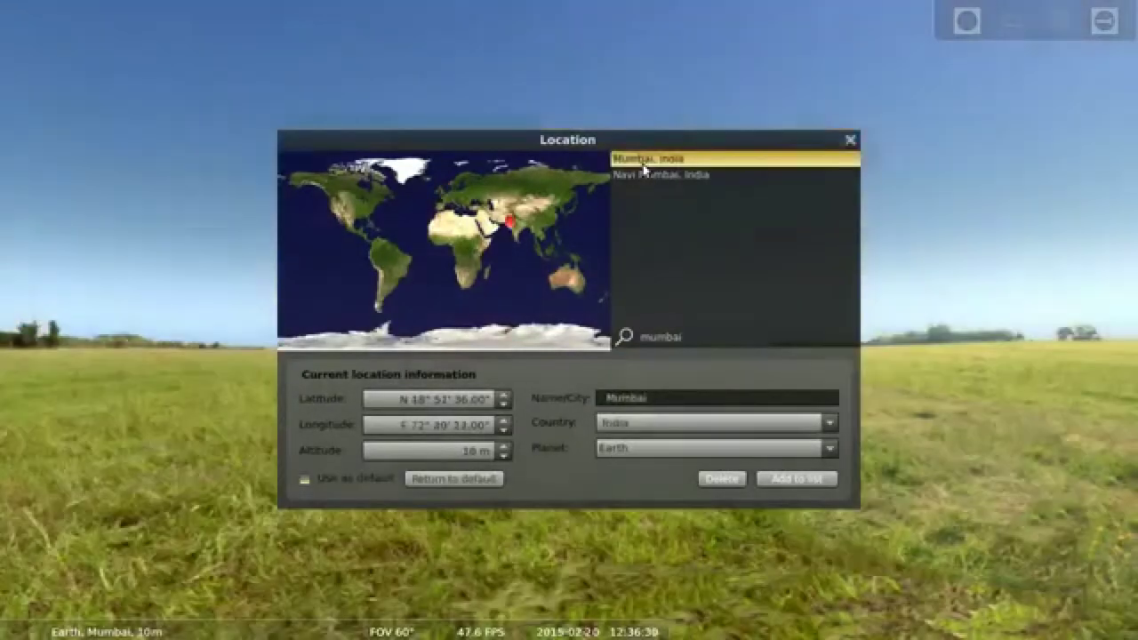
left_click(850, 140)
Step: Turn off the atmosphere and look up into the sky around Uranus, Mars, Venus and the Moon
mouse_move(548, 331)
left_mouse_down()
mouse_move(648, 337)
mouse_move(634, 366)
mouse_move(525, 375)
left_mouse_up()
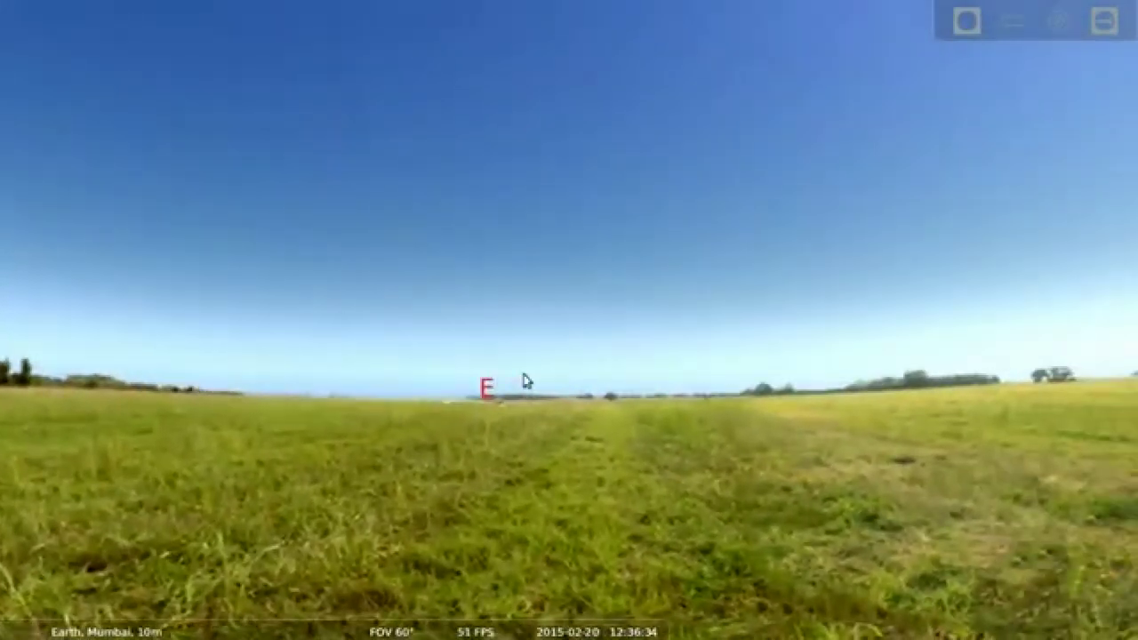
mouse_move(528, 634)
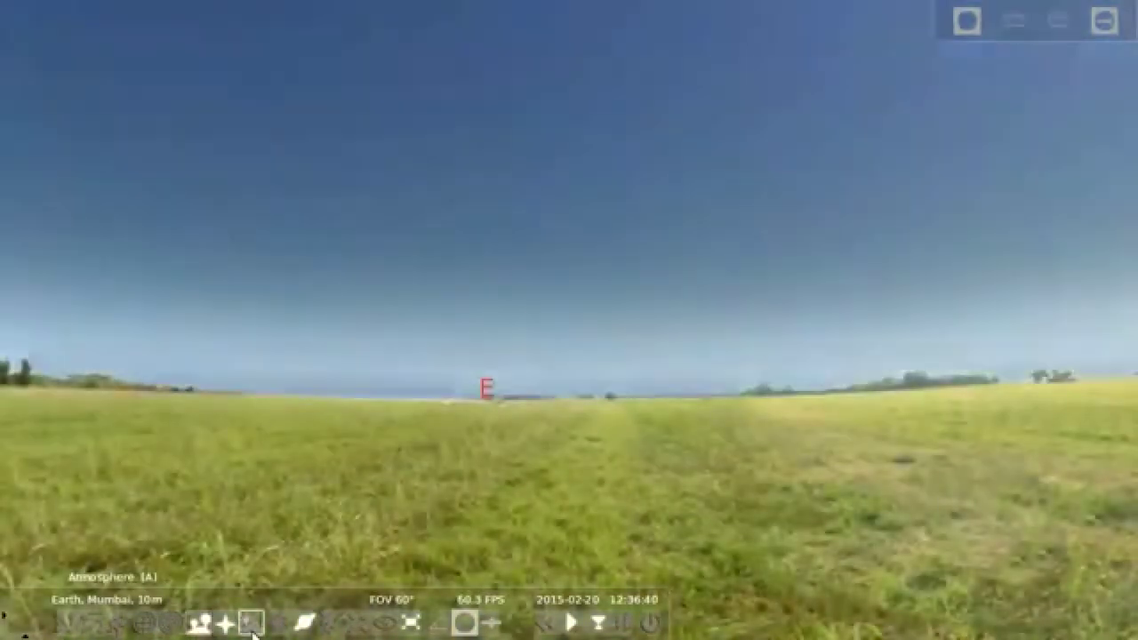
left_click_drag(795, 176, 735, 371)
left_click_drag(406, 279, 432, 323)
left_click_drag(612, 186, 541, 343)
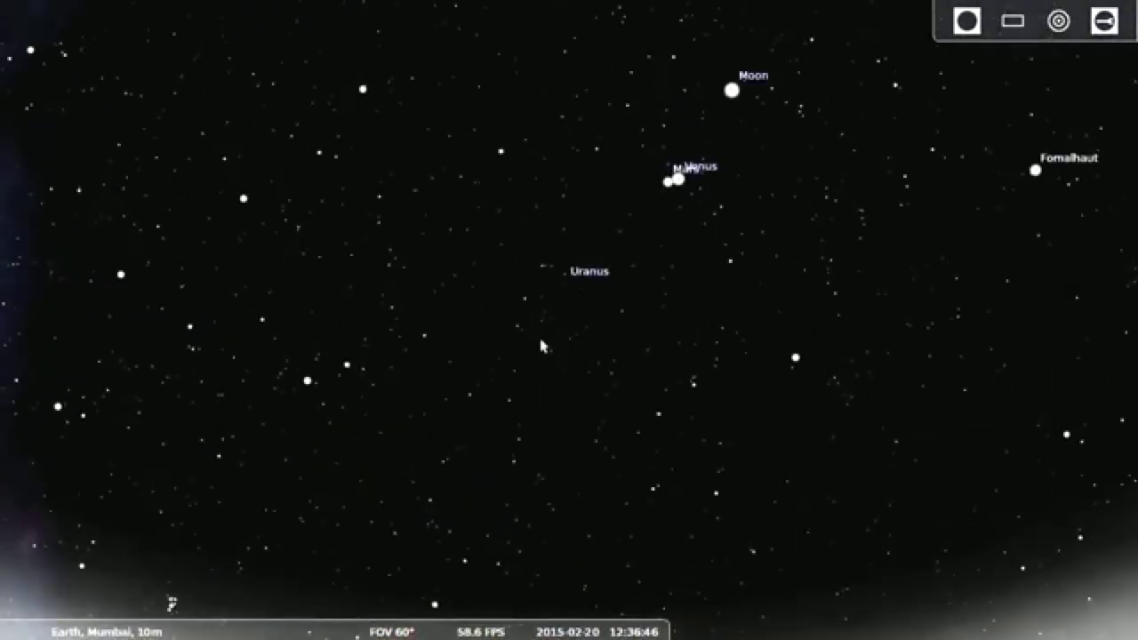
Step: Select Uranus to display its information and center the view on it
scroll(590, 267, "up", 8)
left_click_drag(595, 253, 508, 516)
left_click(447, 490)
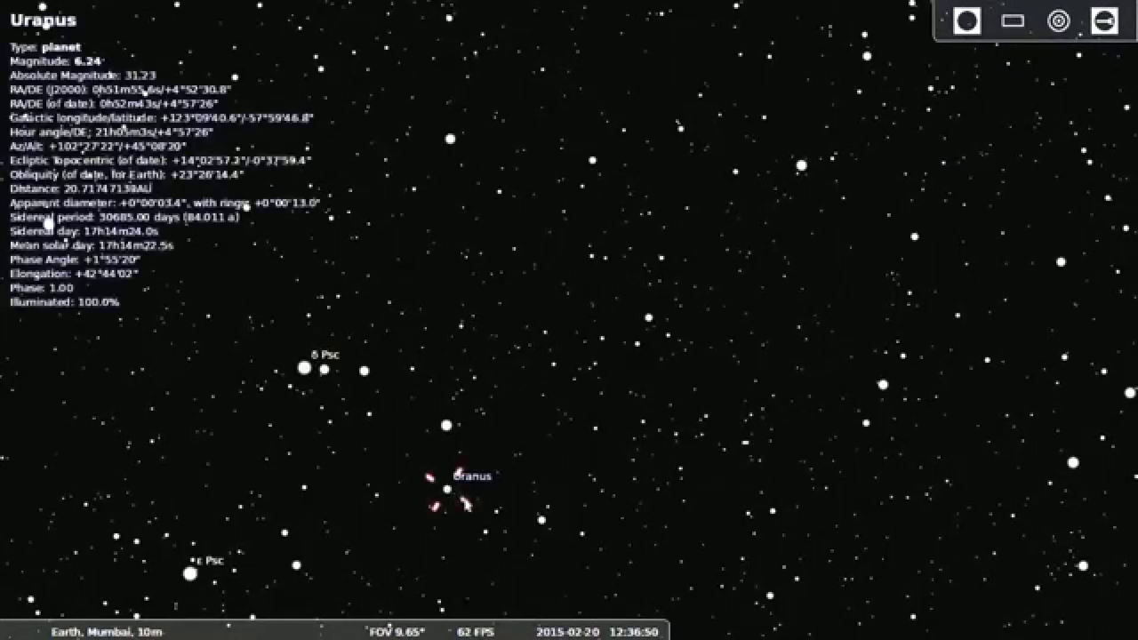
scroll(444, 491, "up", 5)
key("space")
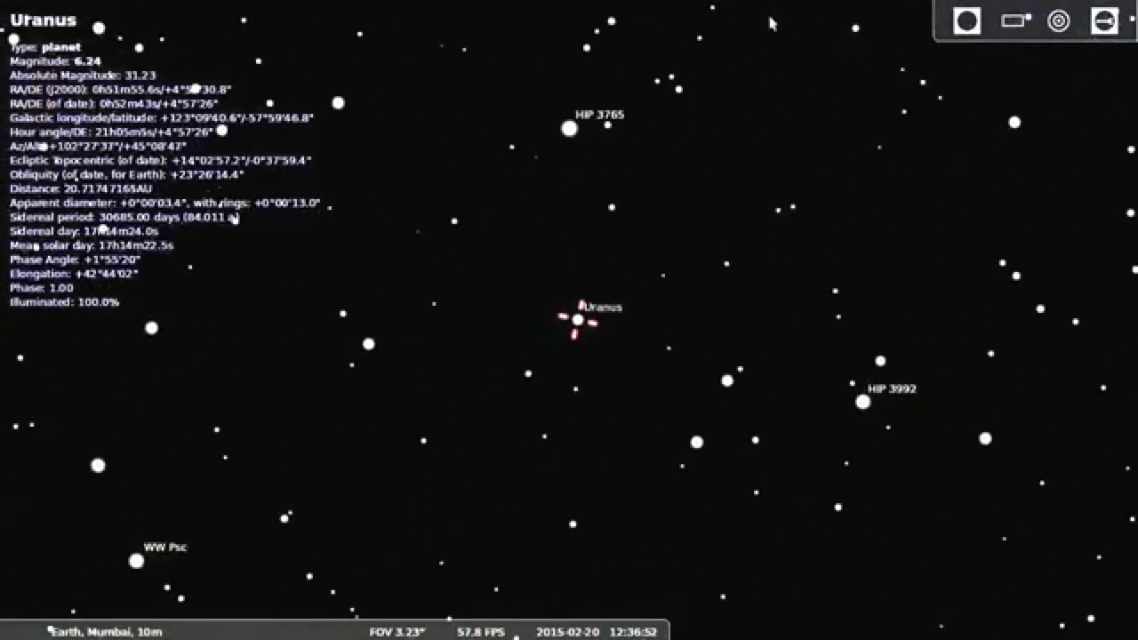
Step: Zoom in closely on Uranus to examine its disc, rings and surrounding moons
scroll(569, 342, "up", 10)
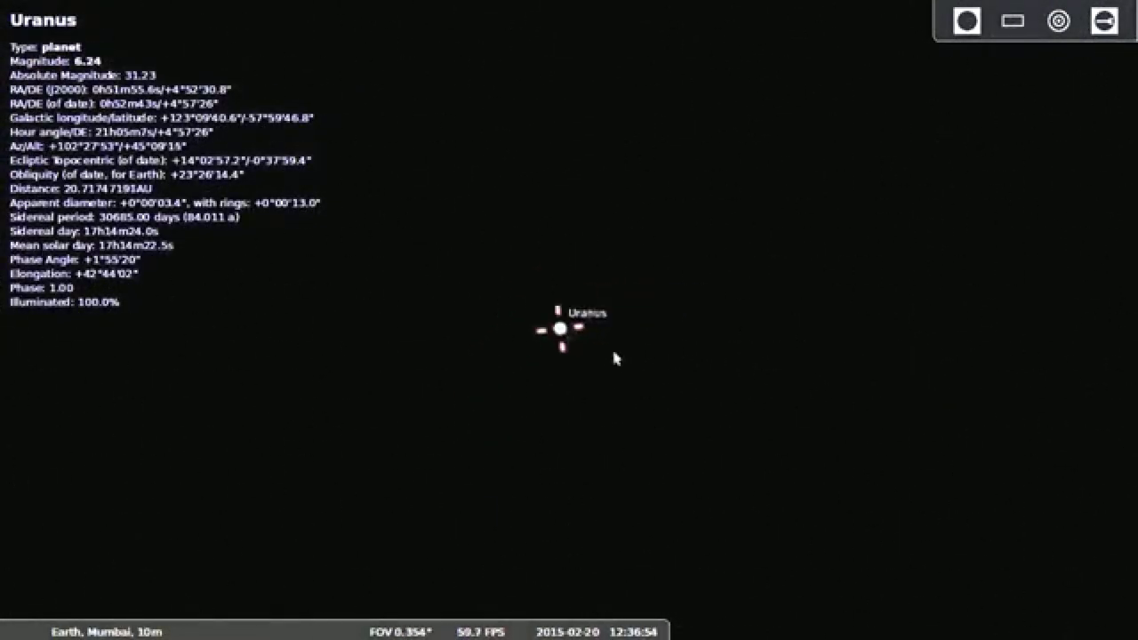
scroll(563, 353, "up", 10)
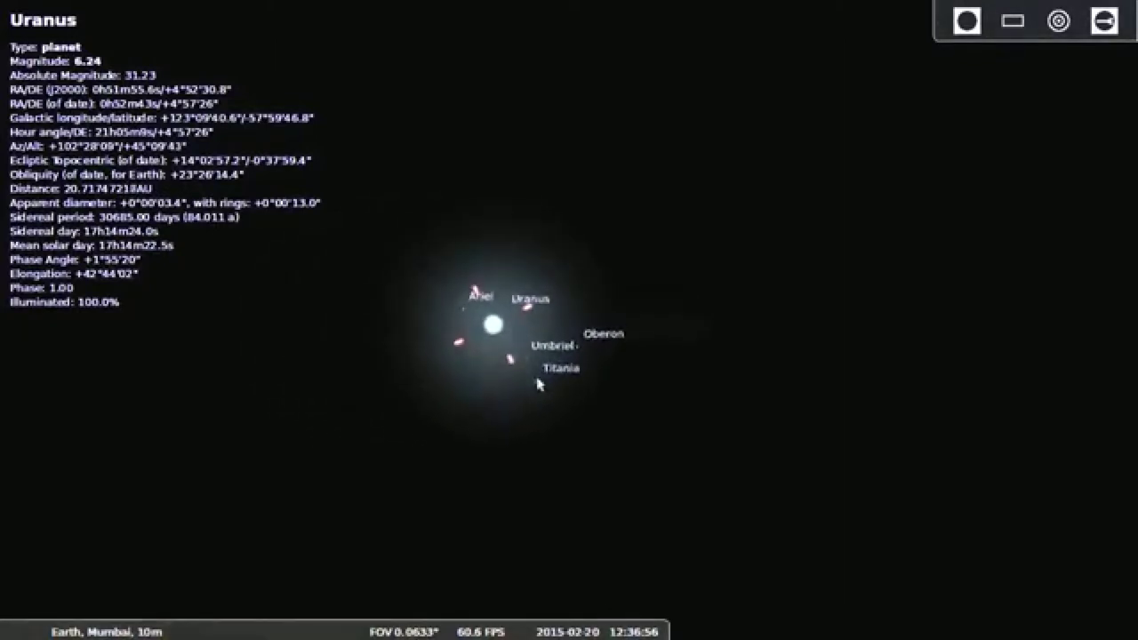
scroll(543, 320, "up", 5)
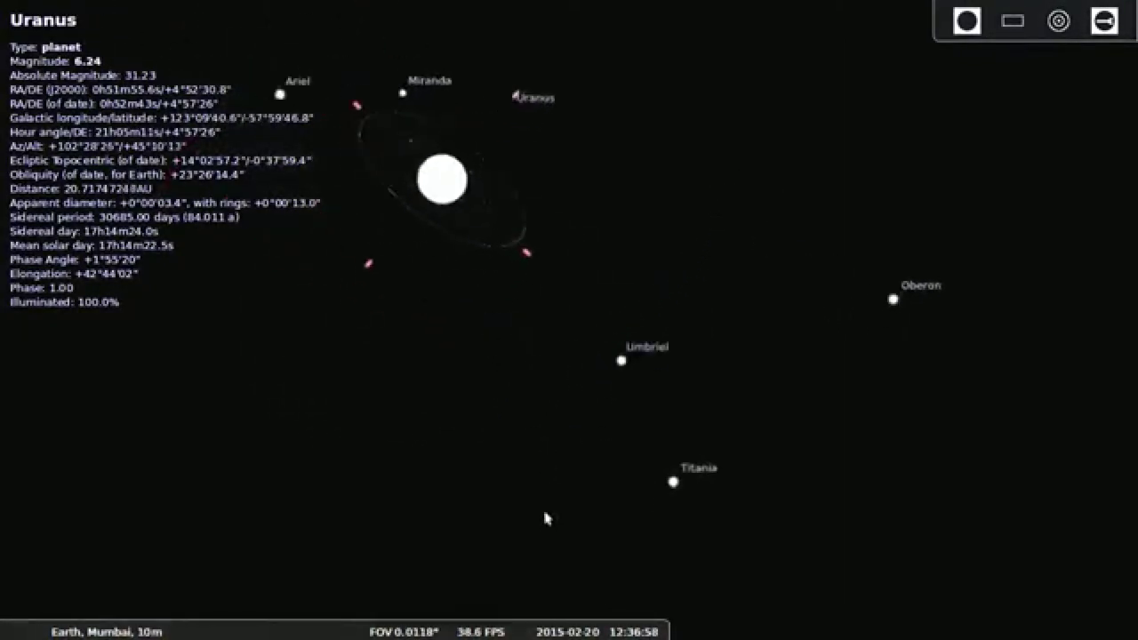
left_click_drag(567, 376, 532, 556)
left_click_drag(595, 116, 528, 364)
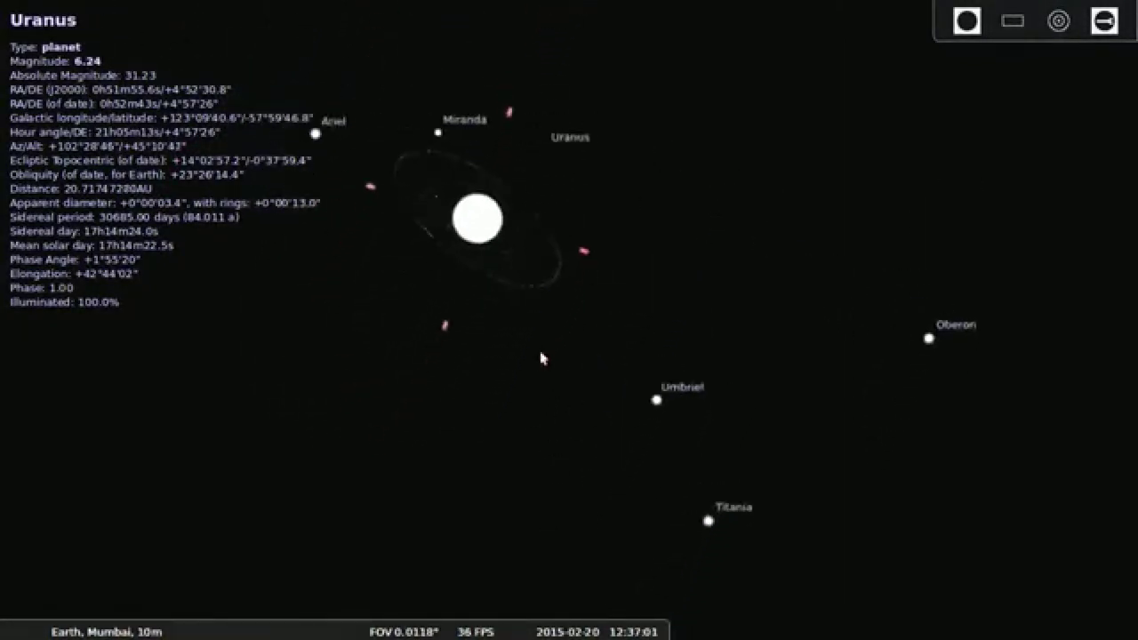
Step: Return from the Uranus close-up to a wide sky view showing Mars, Venus and the Moon
scroll(590, 182, "down", 1)
scroll(591, 186, "down", 3)
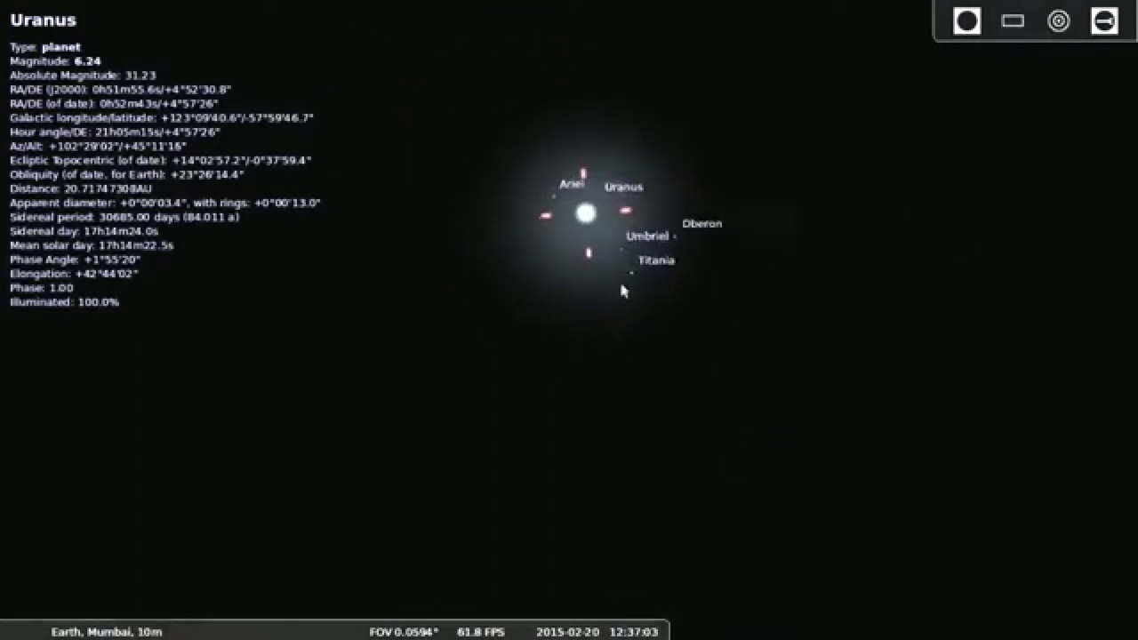
scroll(605, 302, "down", 2)
scroll(583, 310, "down", 6)
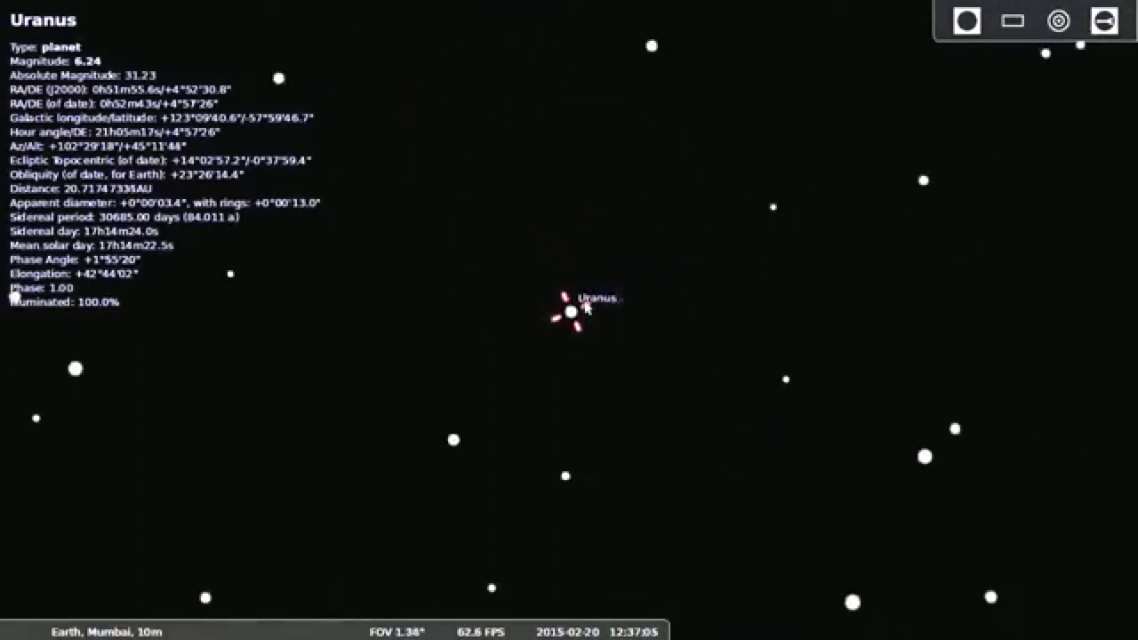
scroll(587, 308, "down", 6)
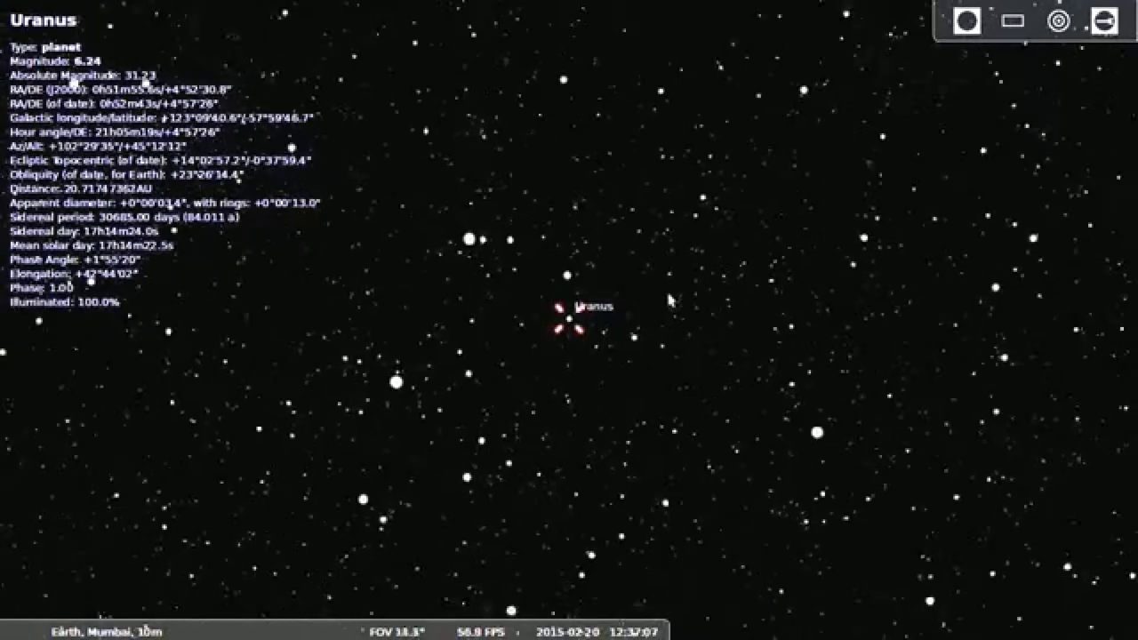
scroll(783, 223, "down", 2)
left_click_drag(801, 199, 418, 453)
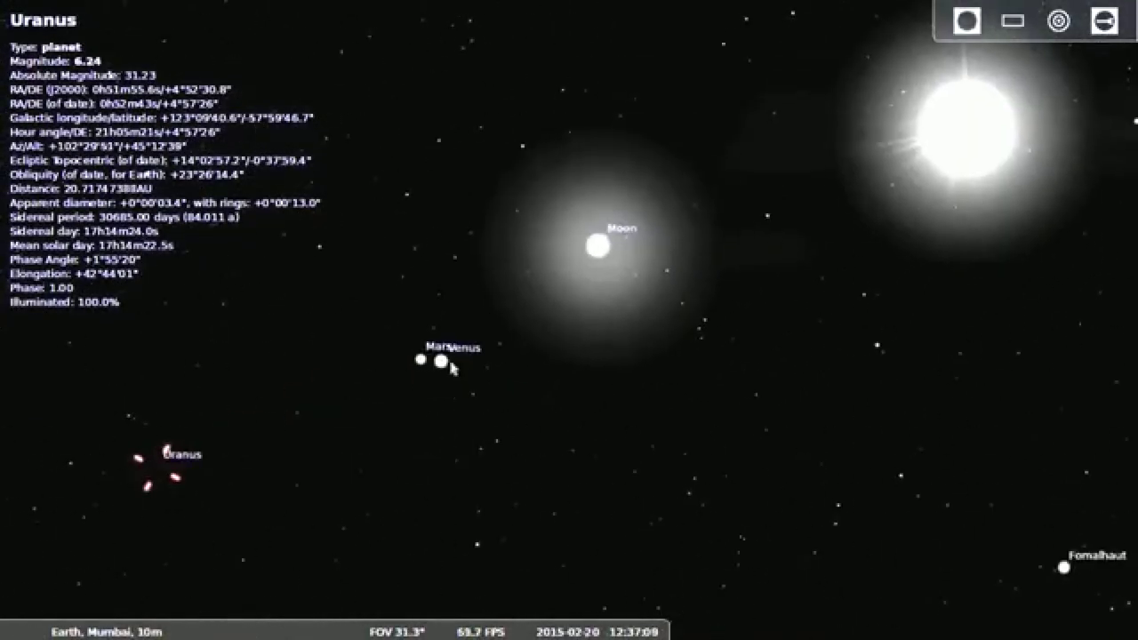
Step: Zoom in on the Mars and Venus pair and select each planet in turn to display its information
scroll(447, 367, "up", 3)
scroll(446, 362, "up", 3)
left_click_drag(584, 335, 732, 340)
left_click_drag(651, 391, 779, 288)
left_click(560, 302)
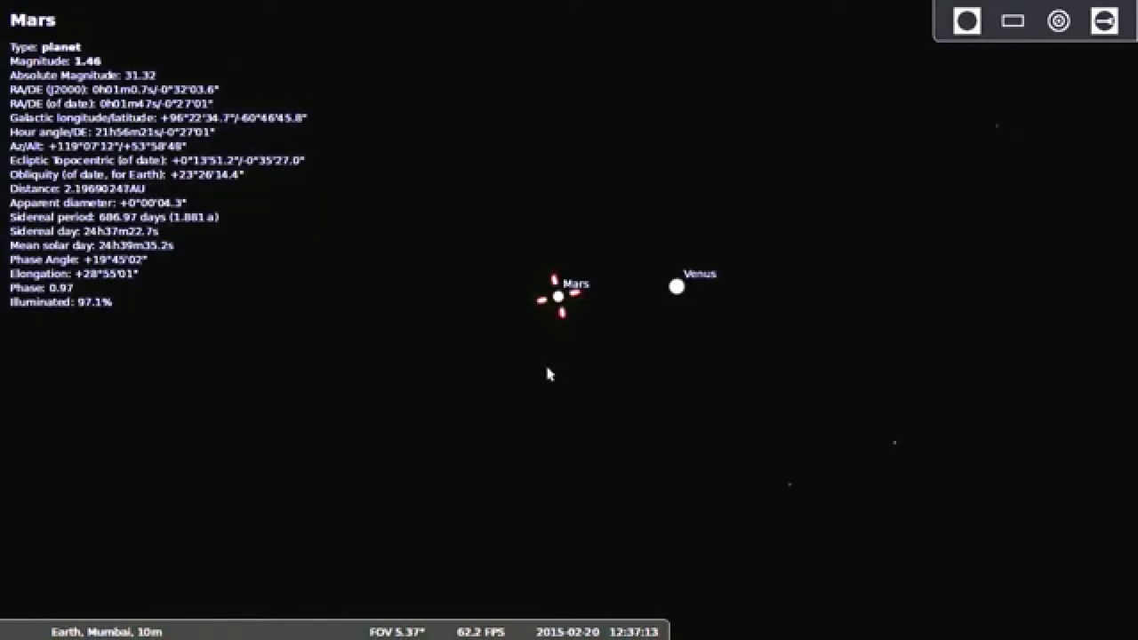
left_click_drag(4, 2, 0, 51)
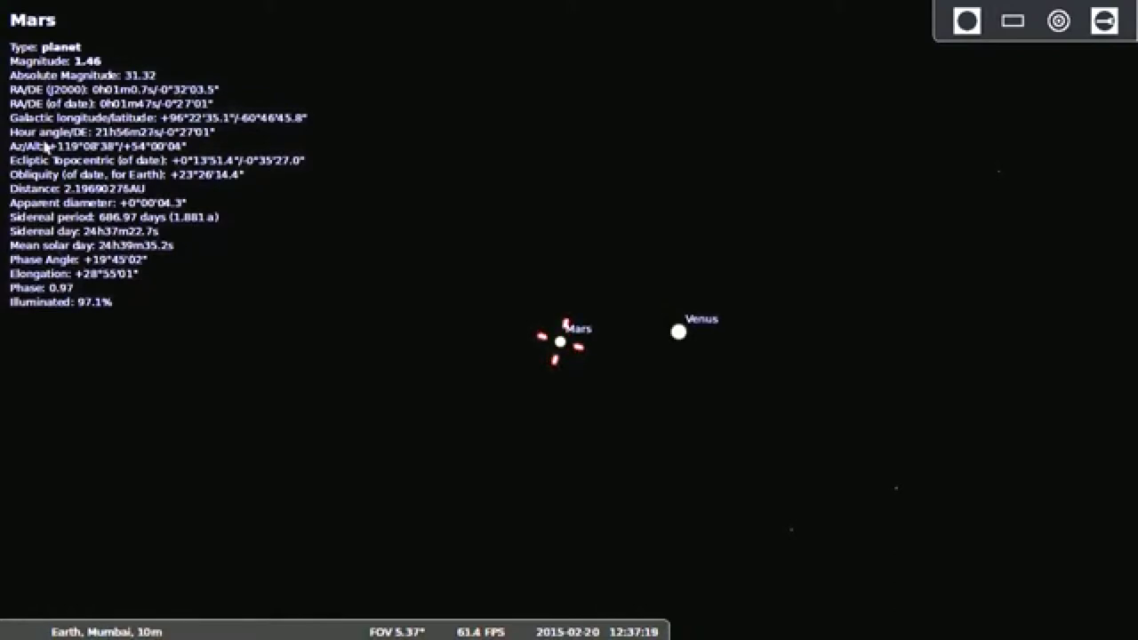
left_click(680, 337)
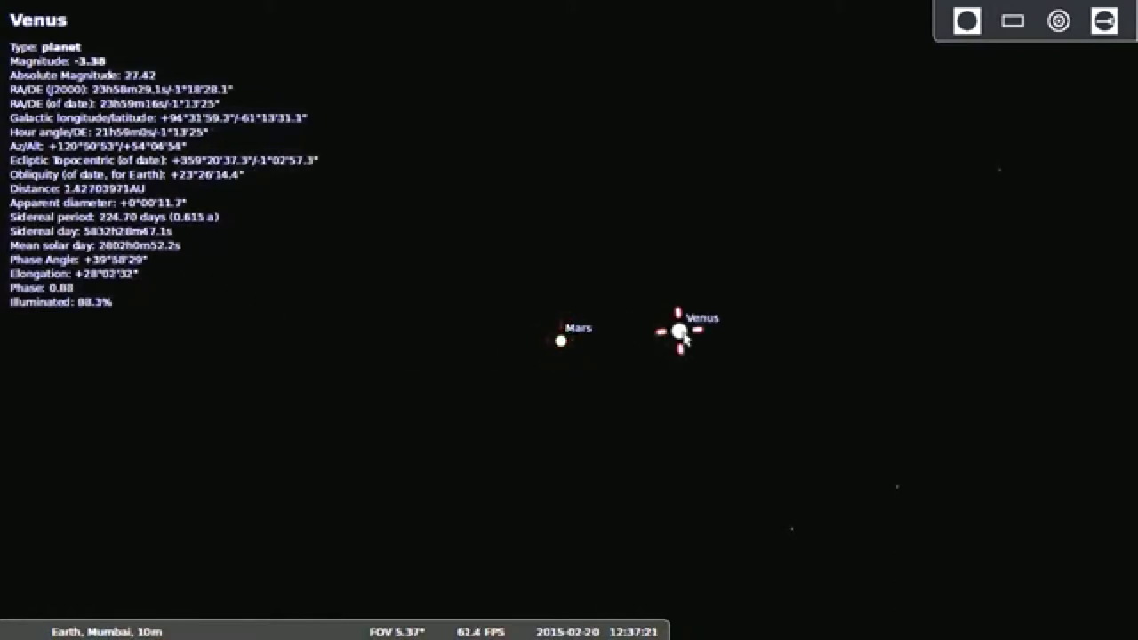
Step: Widen the sky view from Venus to the Moon and Sun, and select the Moon to display its information
left_click_drag(770, 391, 650, 379)
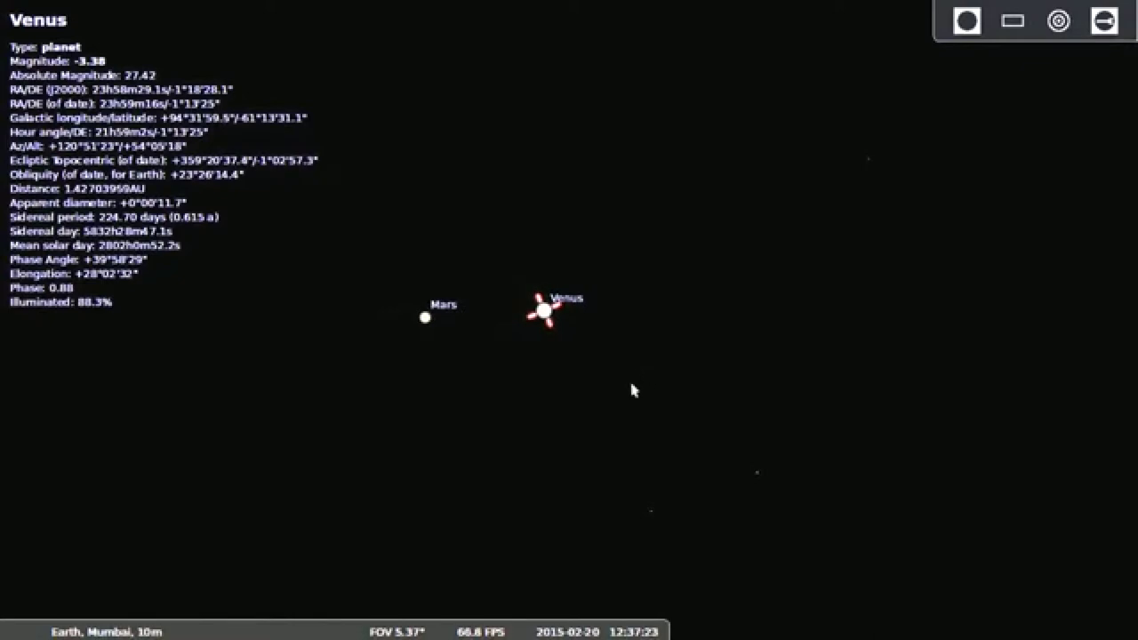
left_click_drag(859, 240, 459, 411)
scroll(525, 333, "down", 8)
left_click_drag(768, 246, 641, 325)
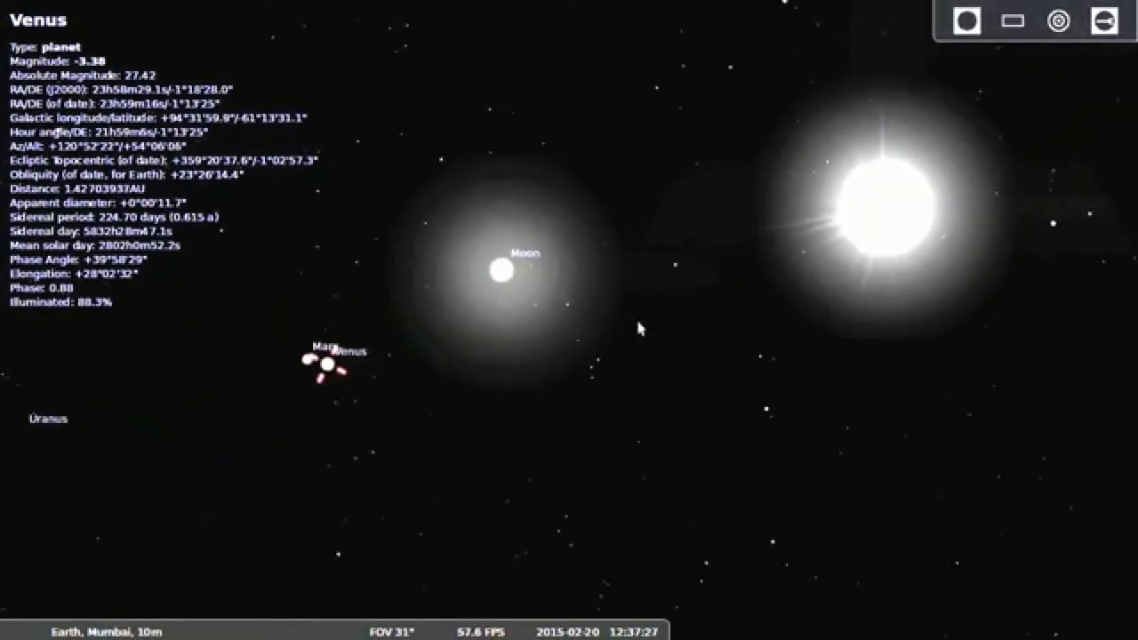
left_click(511, 285)
Step: Zoom in closely on the Moon to examine its disc and thin lit crescent
scroll(458, 253, "up", 3)
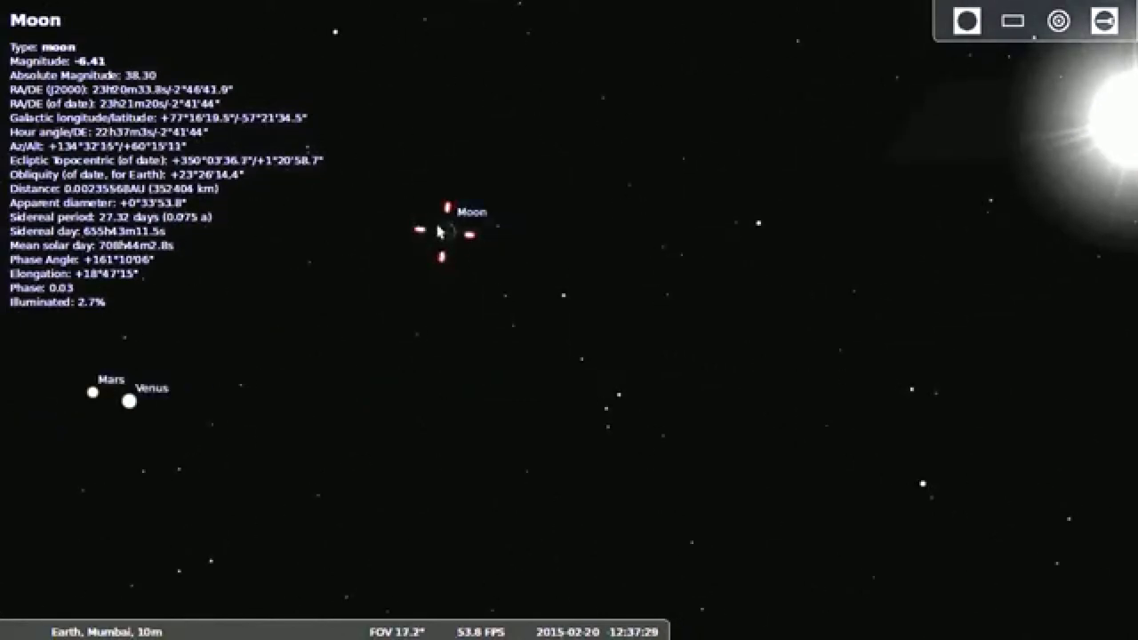
left_click_drag(438, 230, 523, 307)
scroll(523, 303, "up", 8)
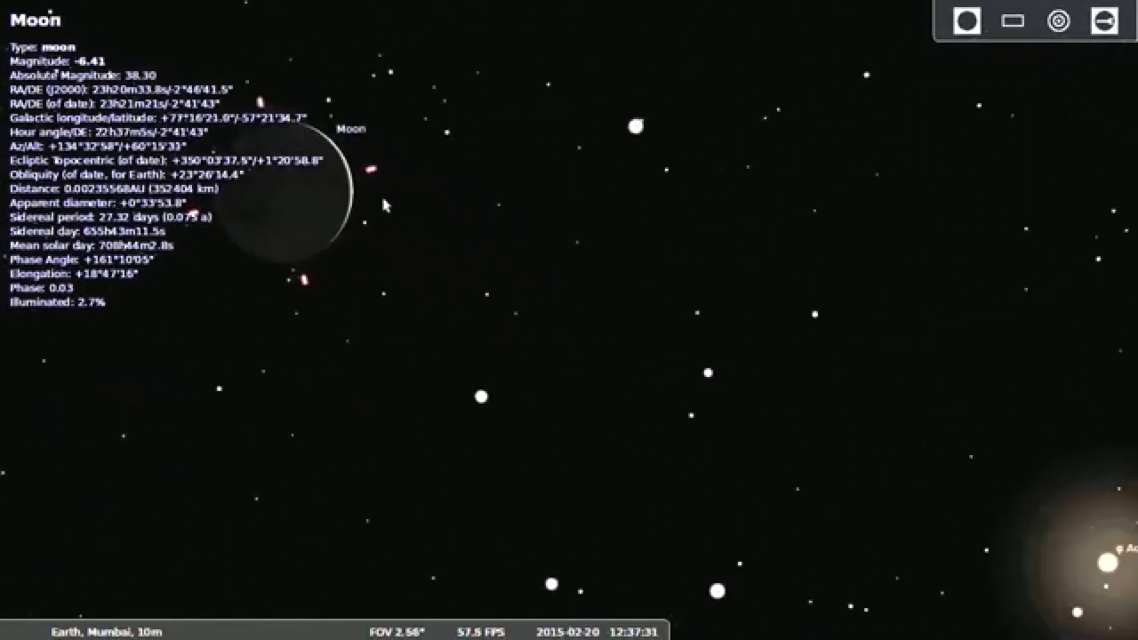
left_click_drag(383, 204, 543, 257)
scroll(544, 257, "up", 9)
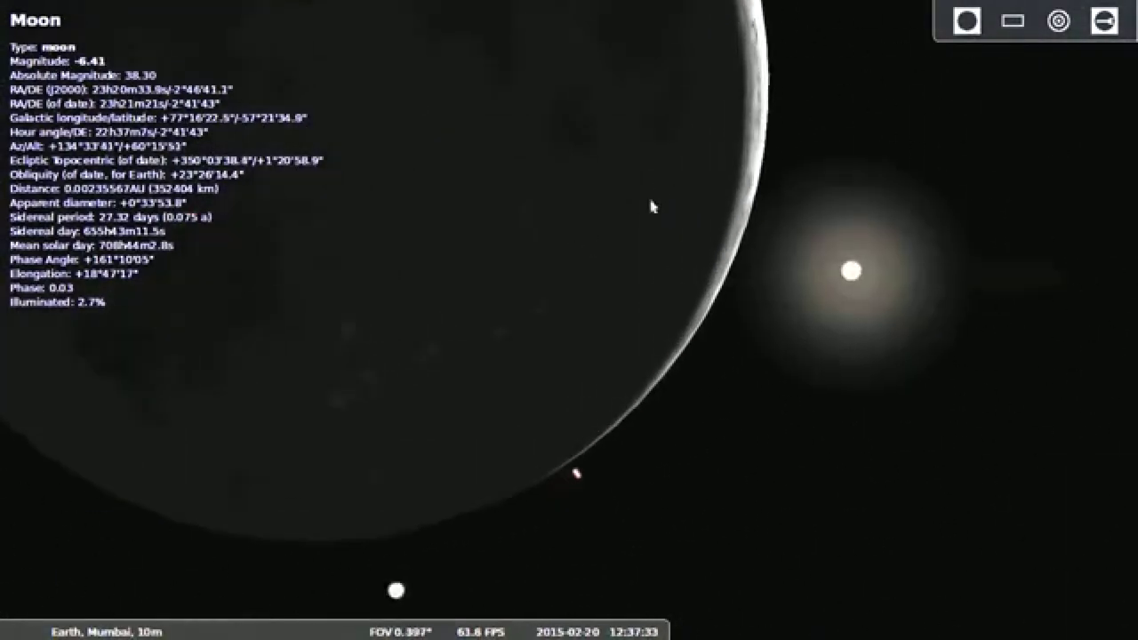
left_click_drag(652, 207, 737, 470)
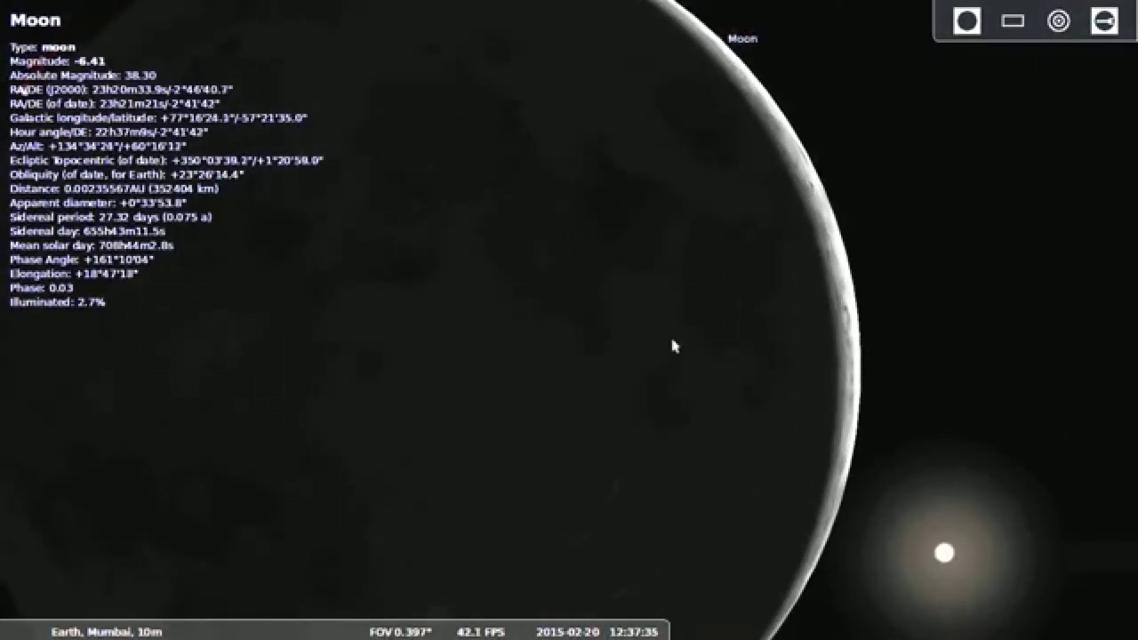
Step: Return from the Moon close-up to a wide view and look level across the field towards the eastern horizon
scroll(673, 345, "down", 9)
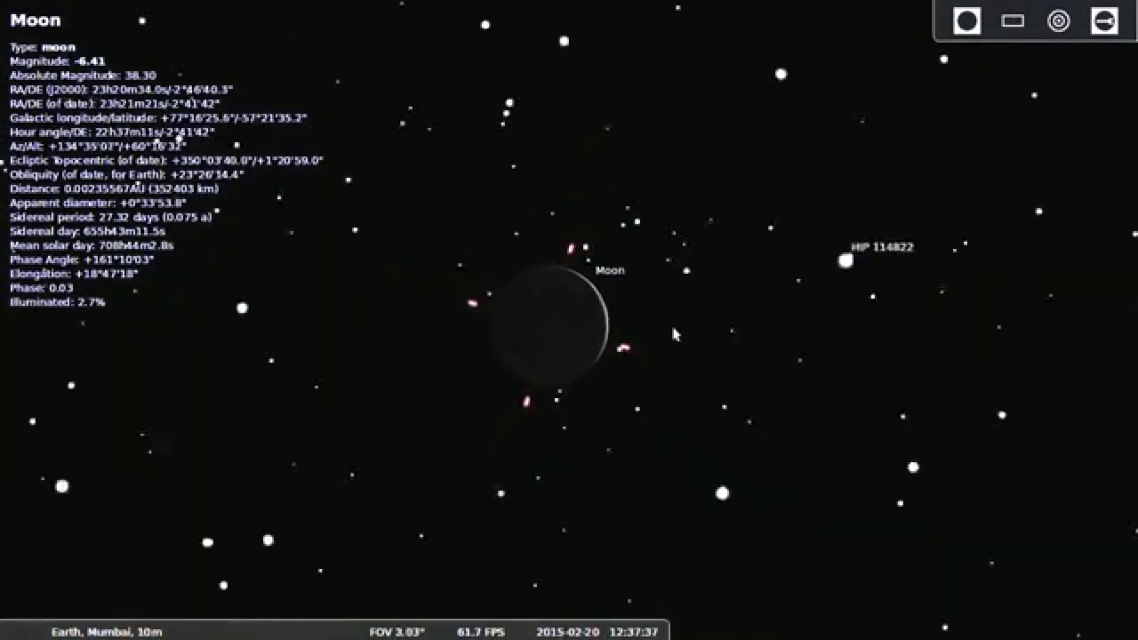
scroll(673, 334, "down", 10)
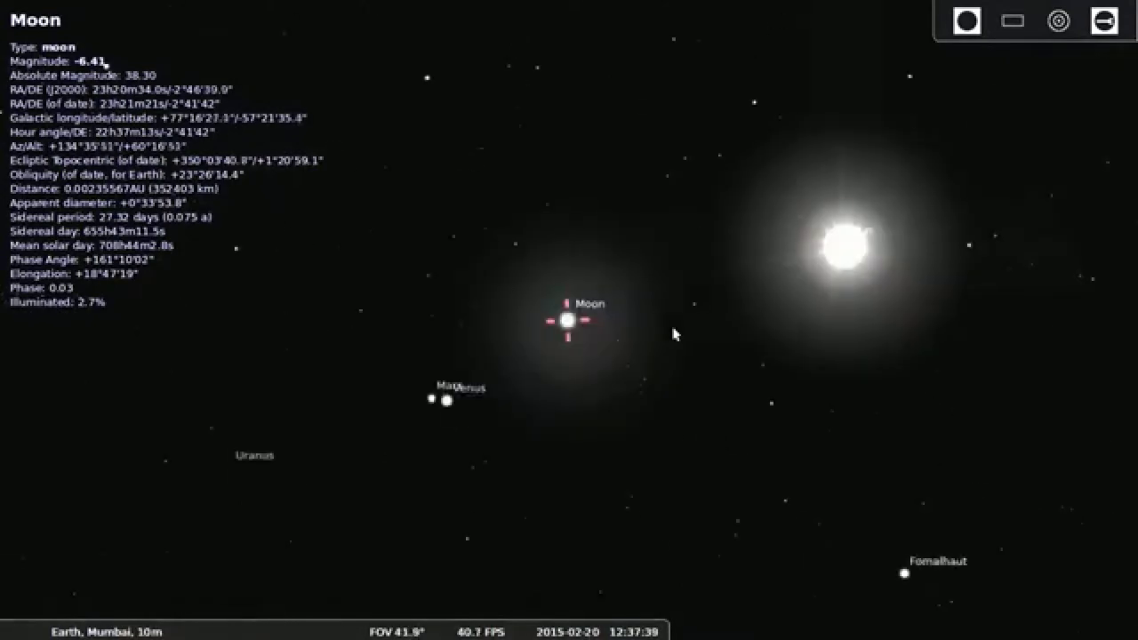
scroll(674, 335, "down", 5)
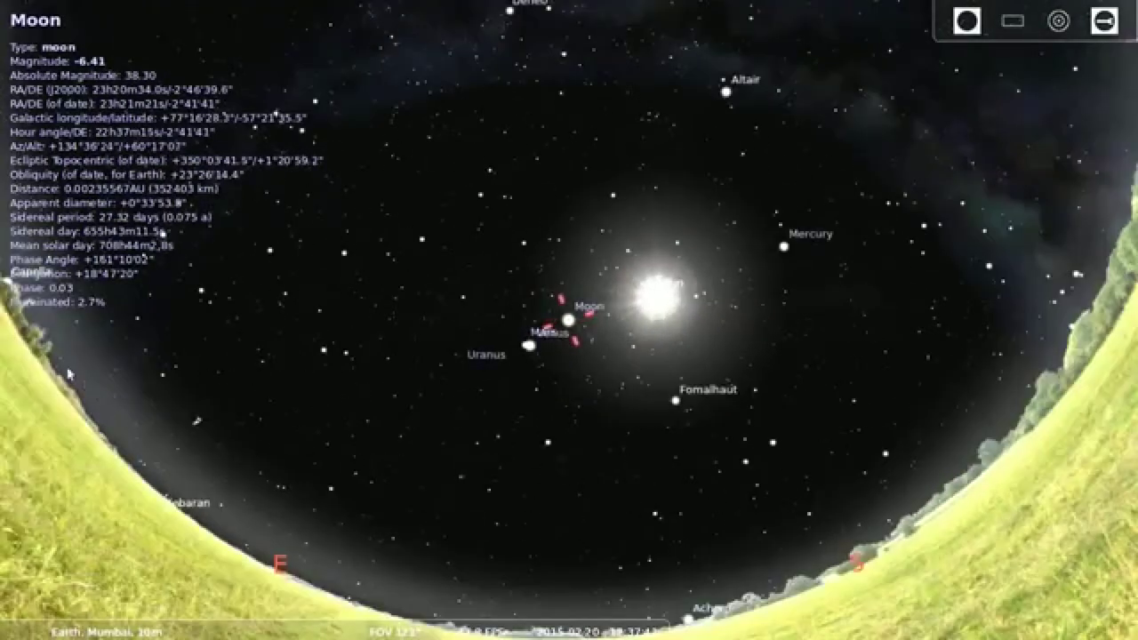
mouse_move(9, 387)
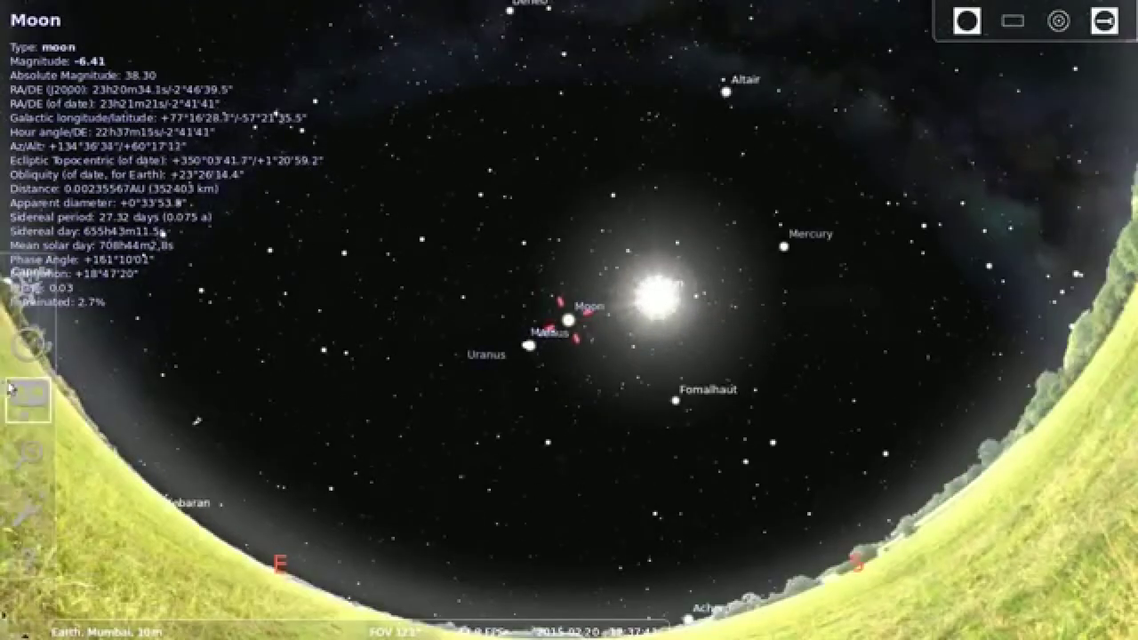
key("Down")
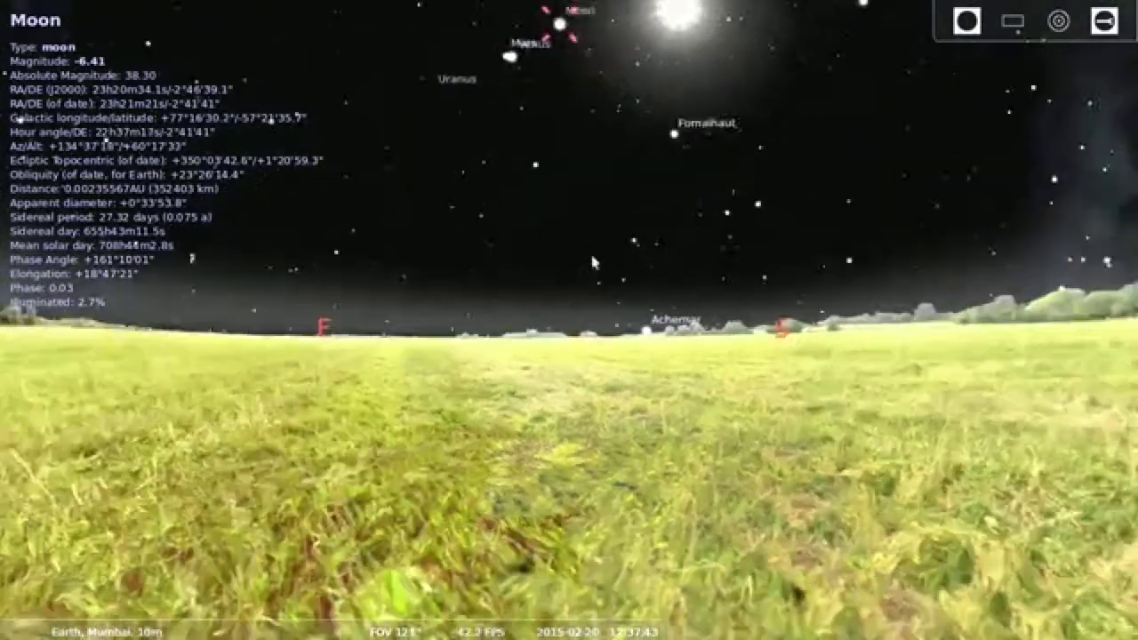
left_click_drag(593, 263, 740, 272)
left_click_drag(600, 324, 559, 308)
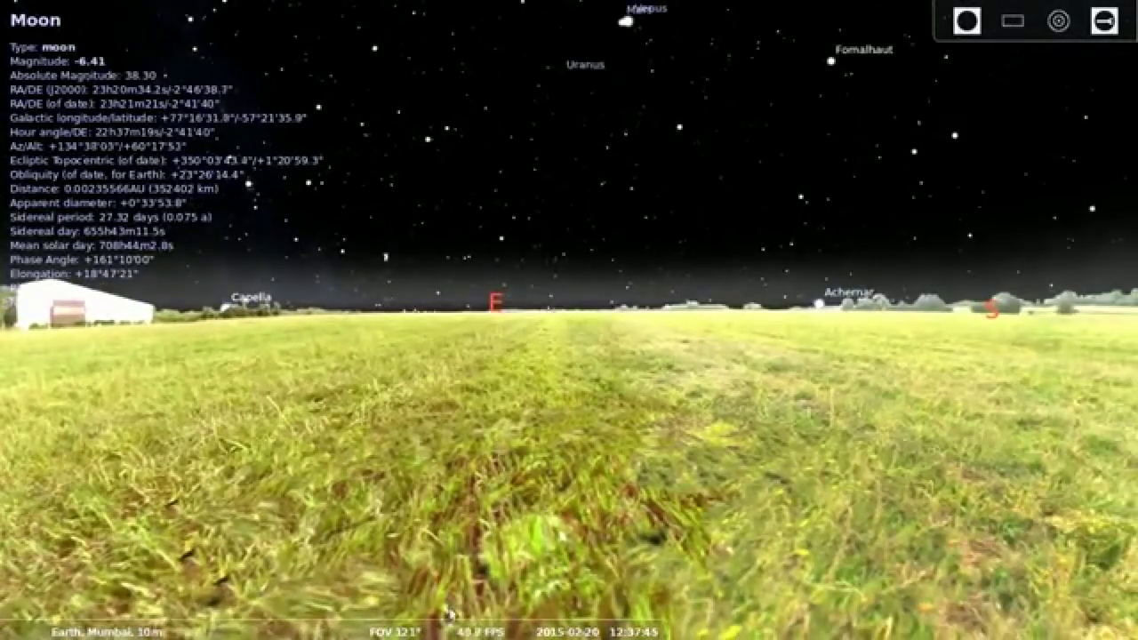
Step: Show the satellite hints and hide the ground
mouse_move(434, 635)
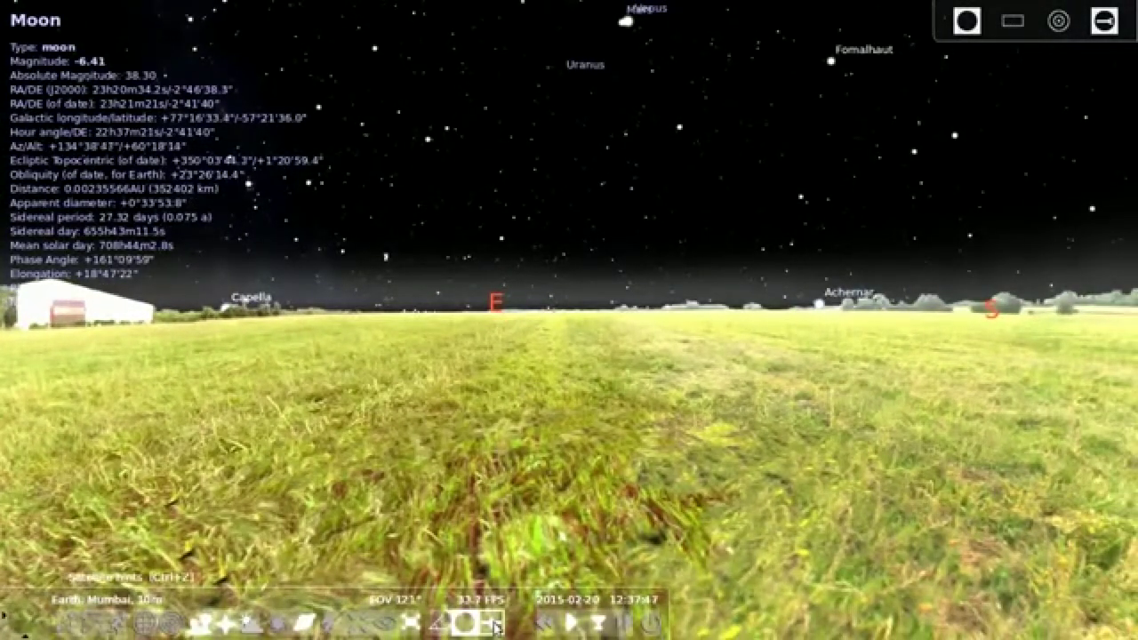
left_click_drag(579, 293, 590, 311)
left_click(198, 622)
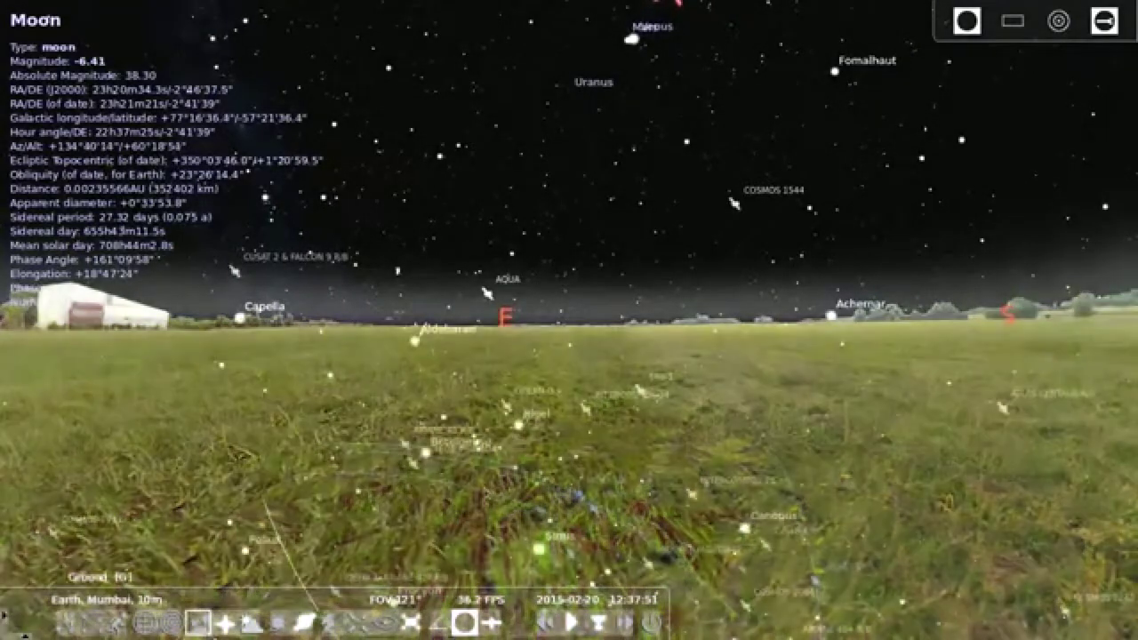
Step: Look below the horizon towards the west and select the HST satellite to display its information
left_click_drag(562, 443, 534, 209)
left_click_drag(707, 400, 457, 386)
left_click_drag(633, 352, 571, 351)
key("Right")
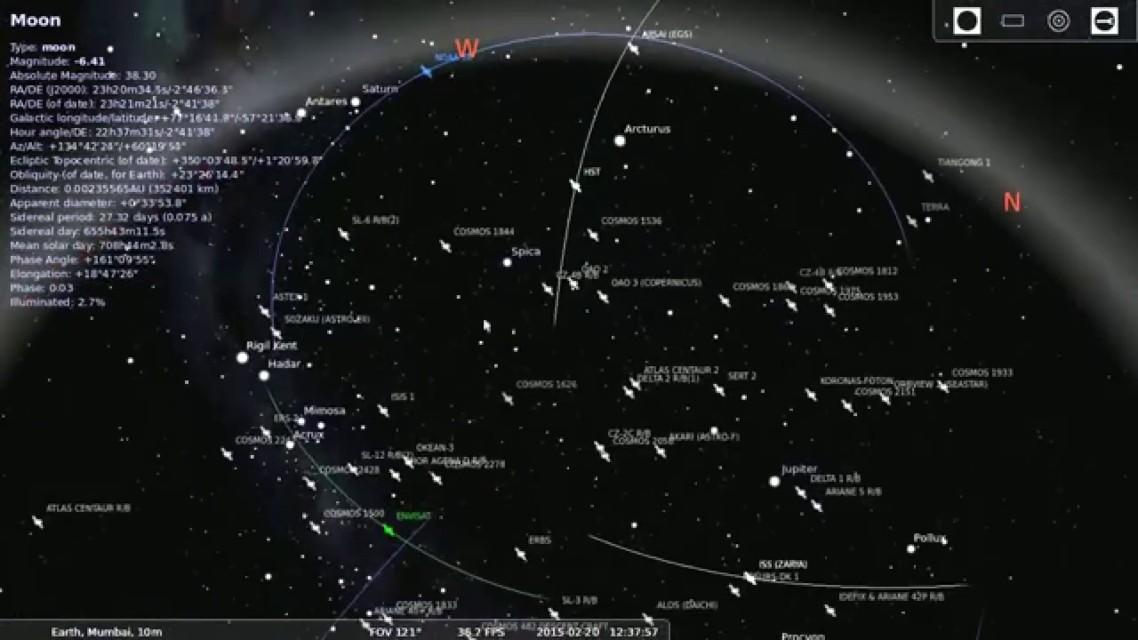
left_click(576, 186)
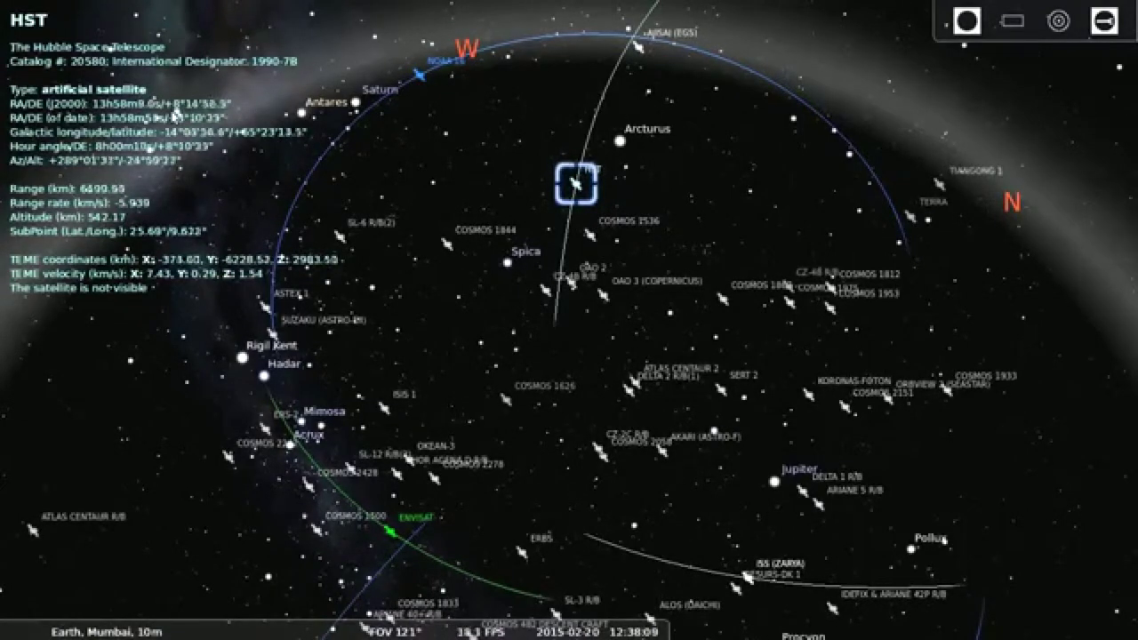
Step: Search for the object ISS and centre the view on the ISS (ZARYA) match
mouse_move(22, 427)
left_click(30, 455)
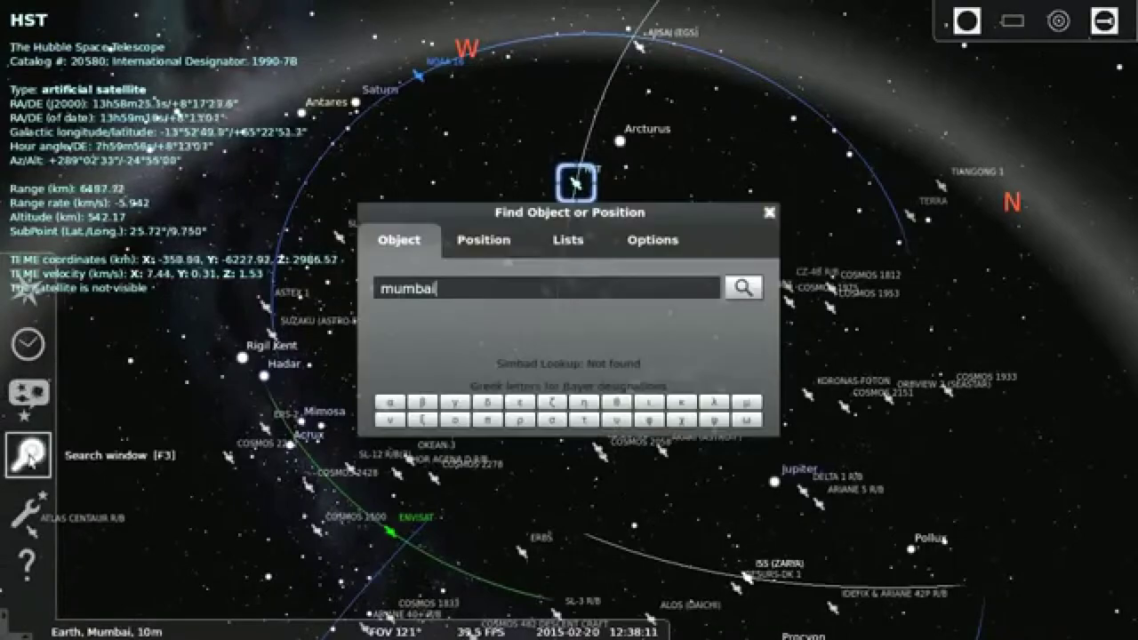
key("BackSpace")
key("BackSpace")
key("BackSpace")
key("BackSpace")
key("BackSpace")
key("BackSpace")
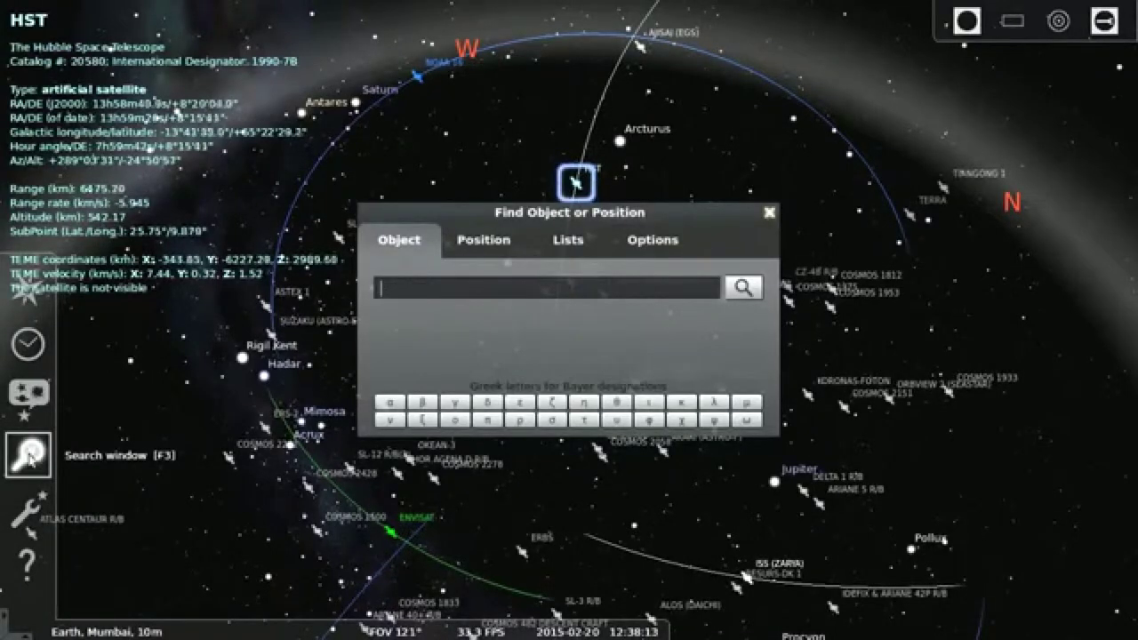
type("ISS")
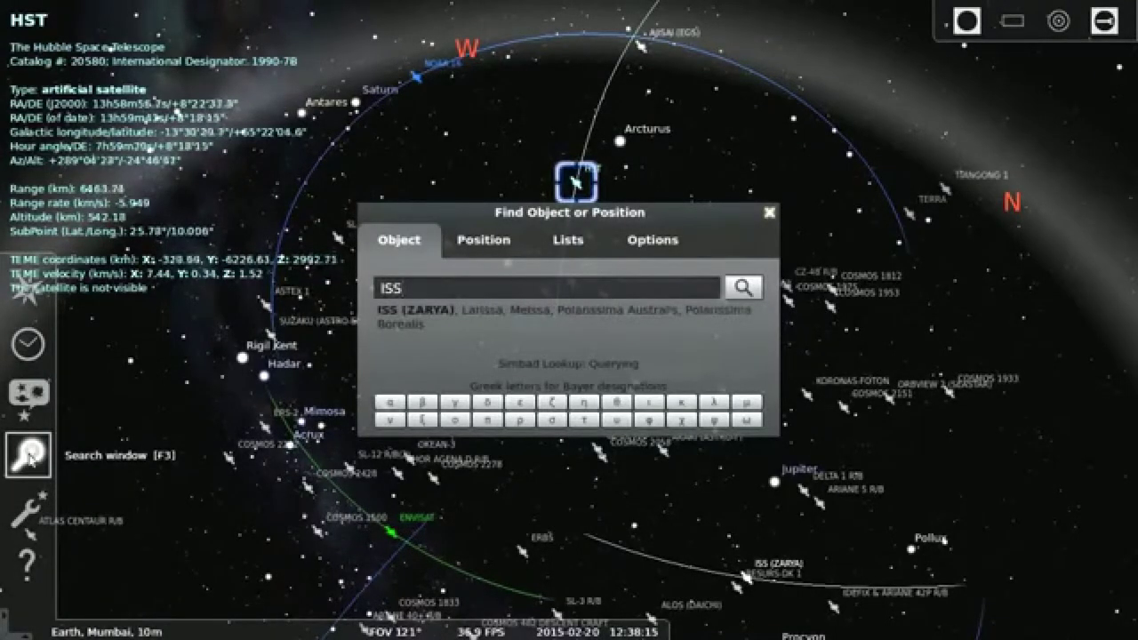
key("Return")
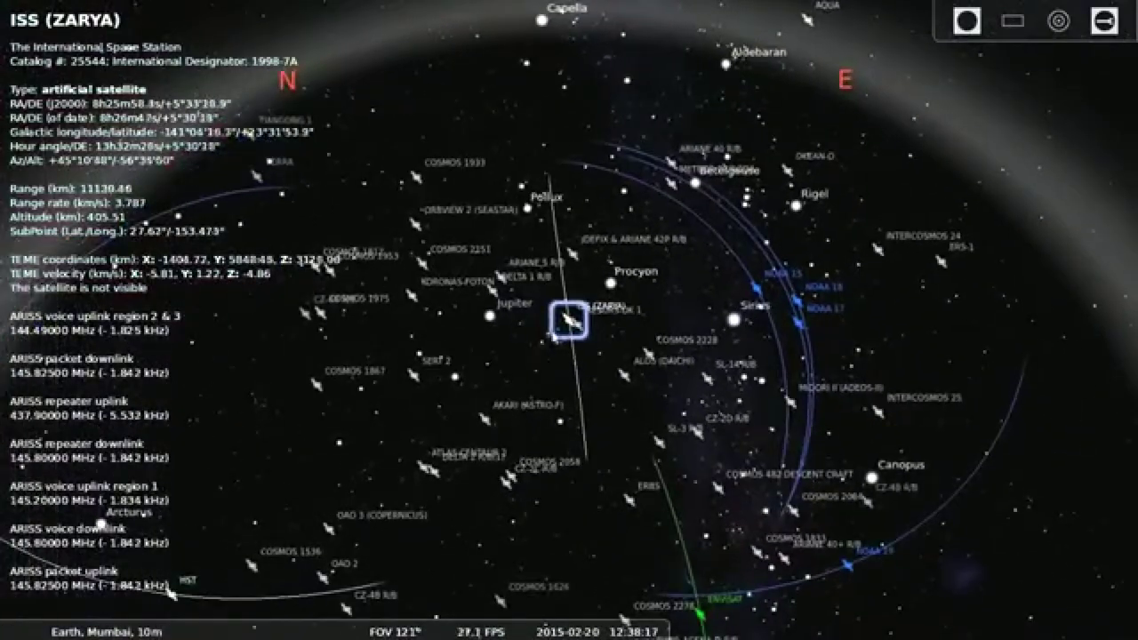
Step: Zoom in closely on the ISS, then back out to a wide view of the surrounding satellites and orbits
scroll(569, 320, "up", 4)
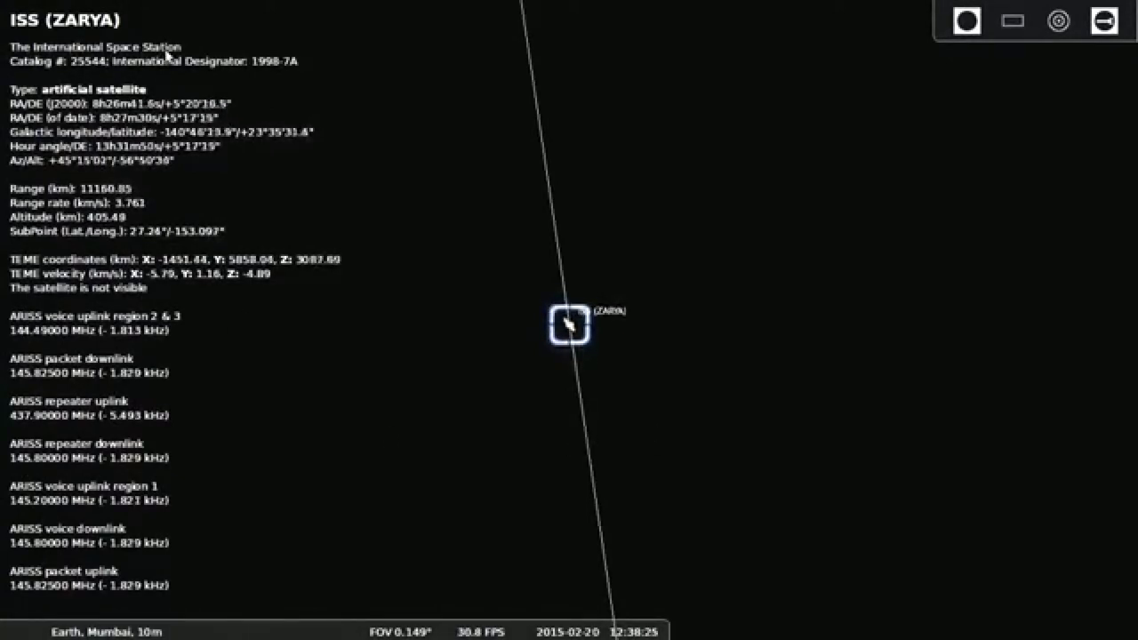
scroll(516, 435, "down", 1)
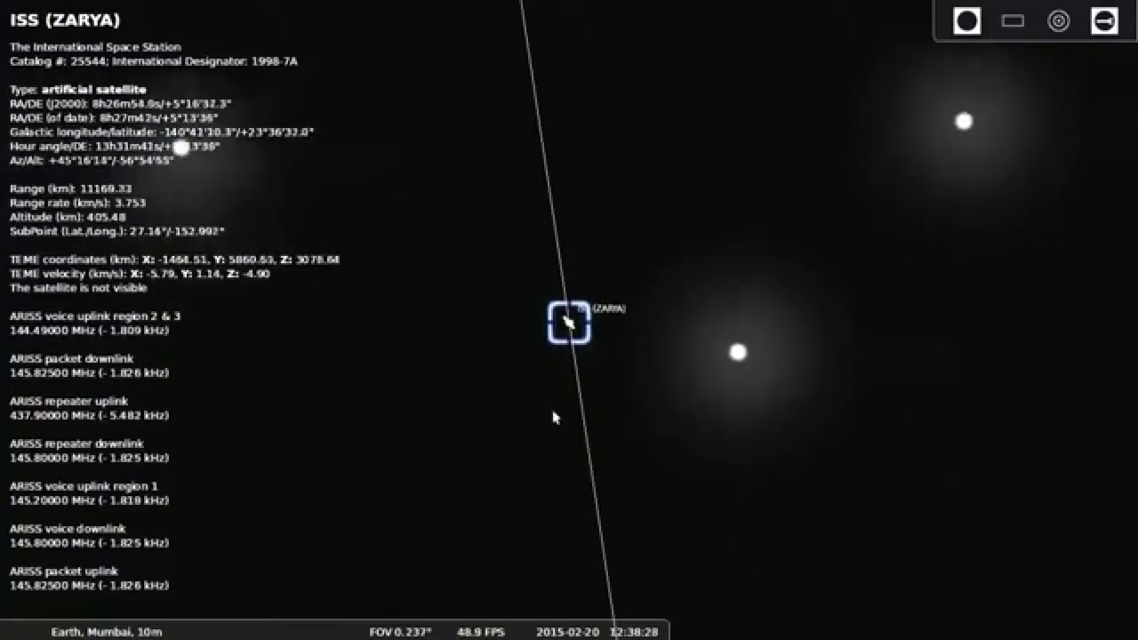
scroll(554, 416, "down", 3)
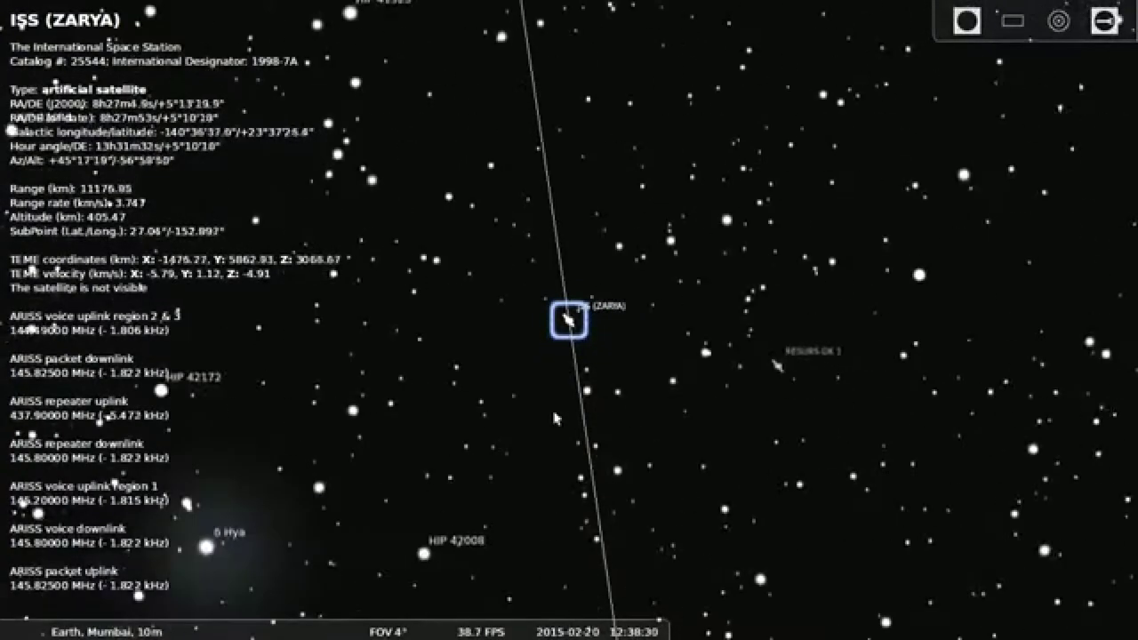
scroll(554, 418, "down", 5)
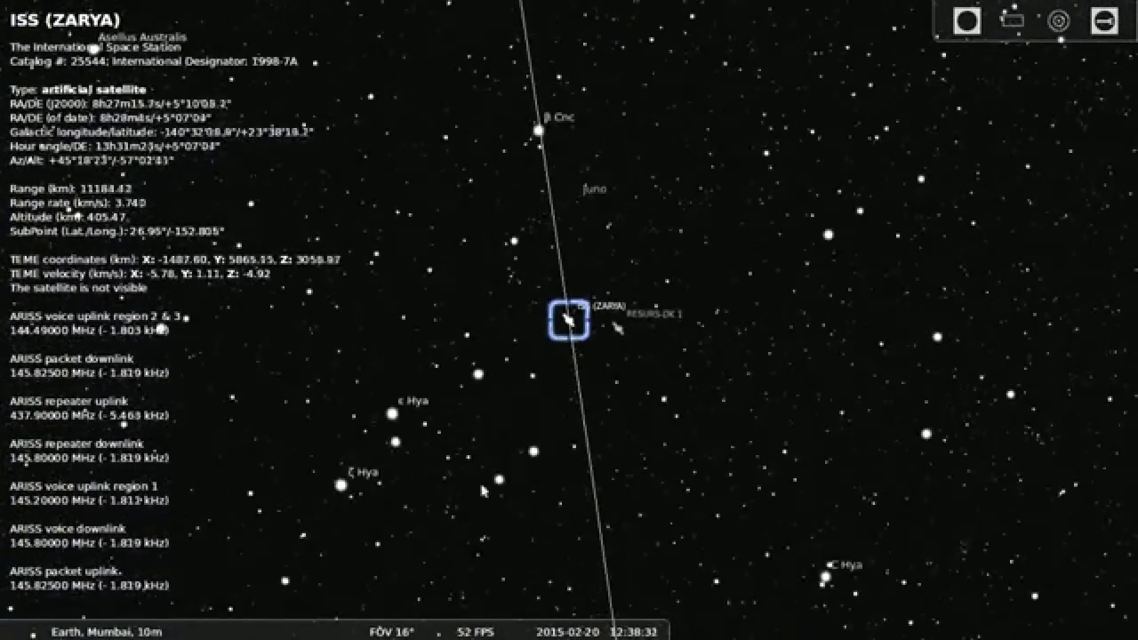
scroll(579, 371, "down", 5)
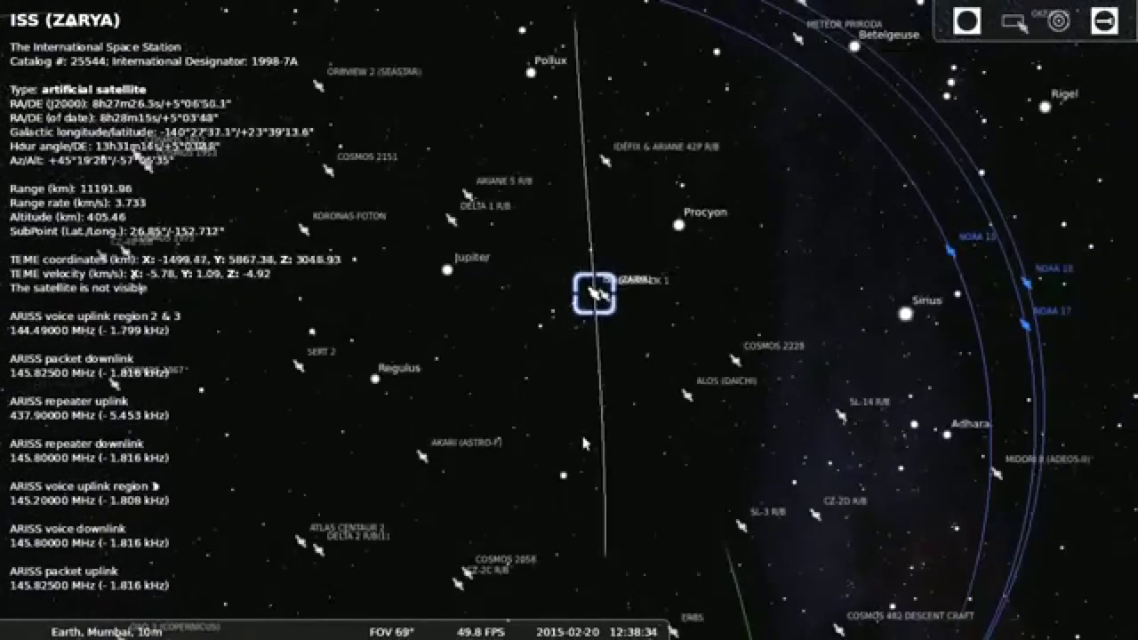
scroll(584, 442, "down", 3)
Step: Select the ENVISAT and ALOS (DAICHI) satellites in turn to display their information
mouse_move(585, 442)
left_mouse_down()
mouse_move(305, 538)
mouse_move(301, 552)
left_mouse_up()
mouse_move(477, 421)
left_mouse_down()
mouse_move(440, 459)
mouse_move(474, 408)
left_mouse_up()
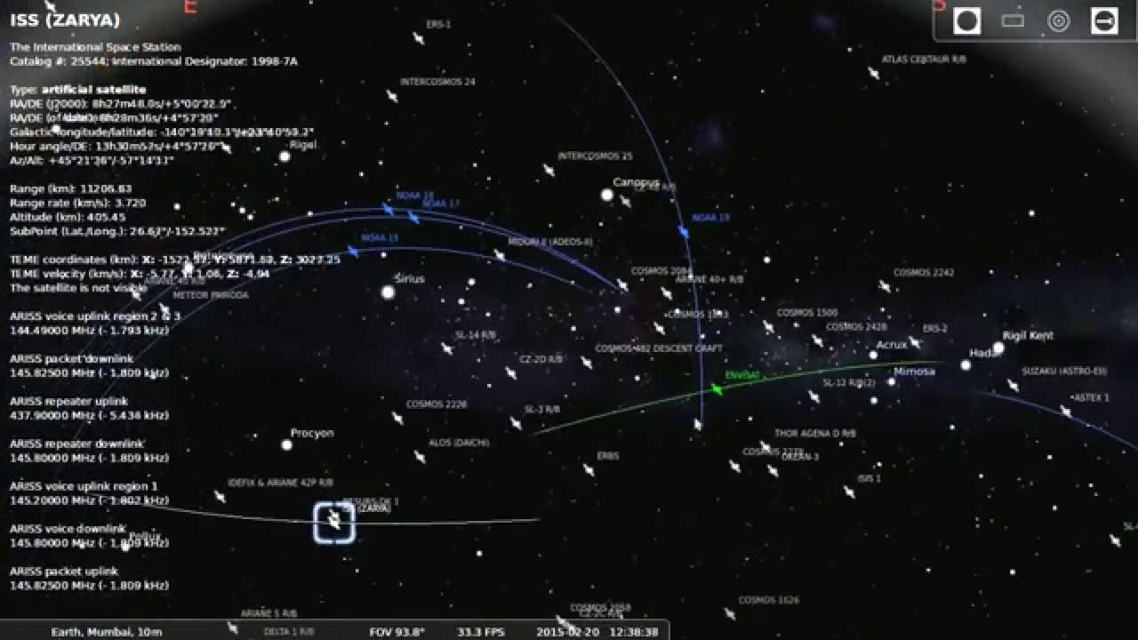
left_click(716, 392)
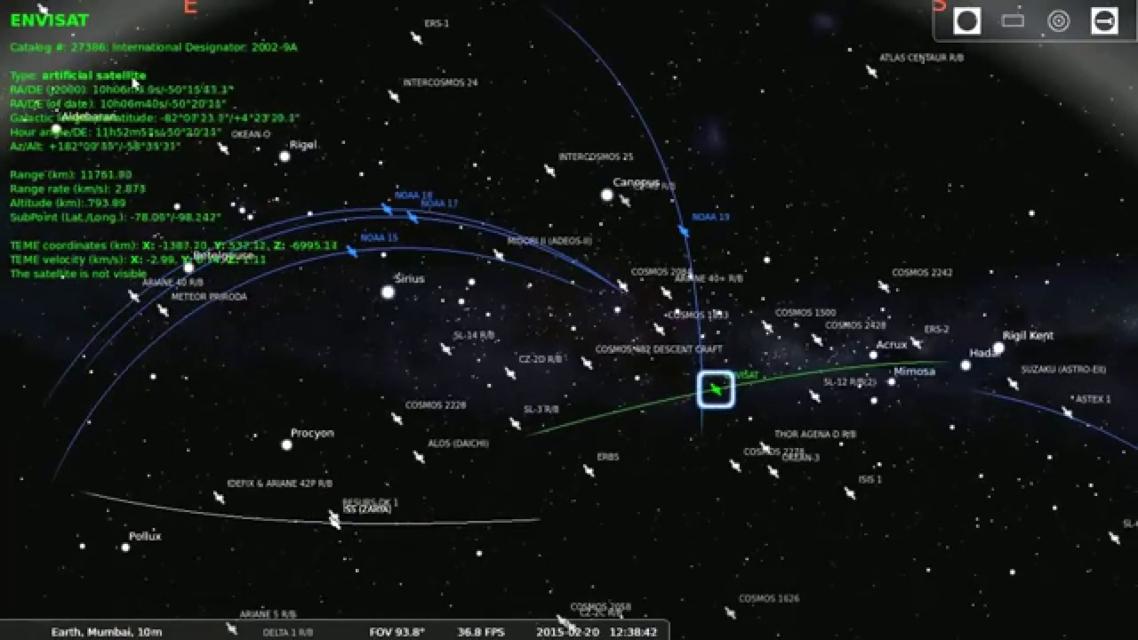
left_click(422, 461)
Step: Search for the planet Saturn and move the view to it
mouse_move(18, 543)
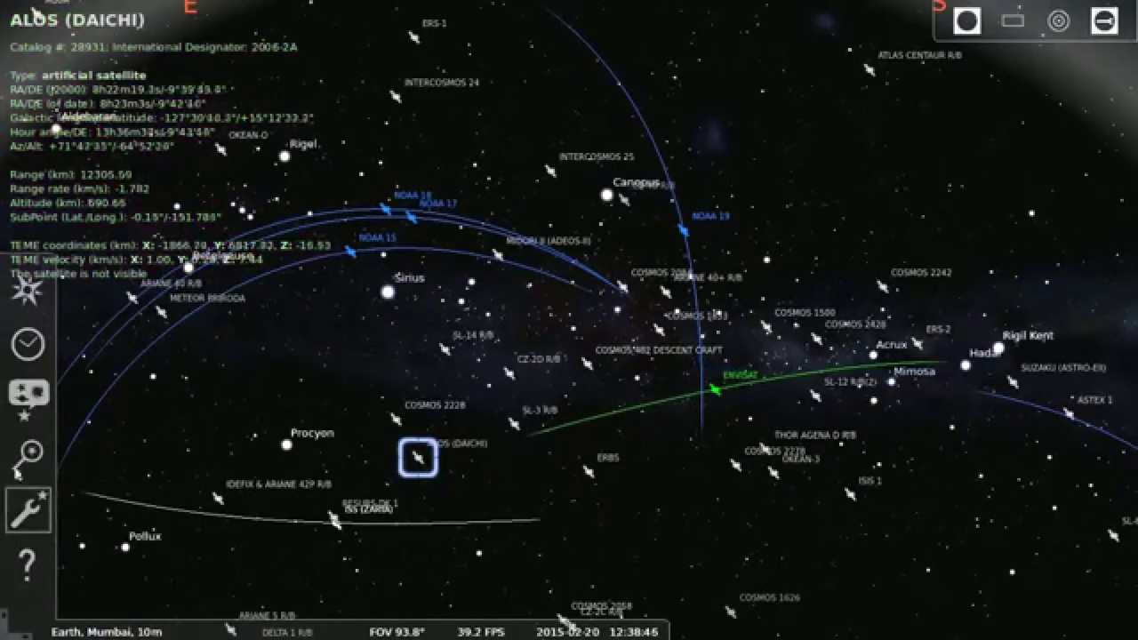
left_click(16, 445)
type("sa")
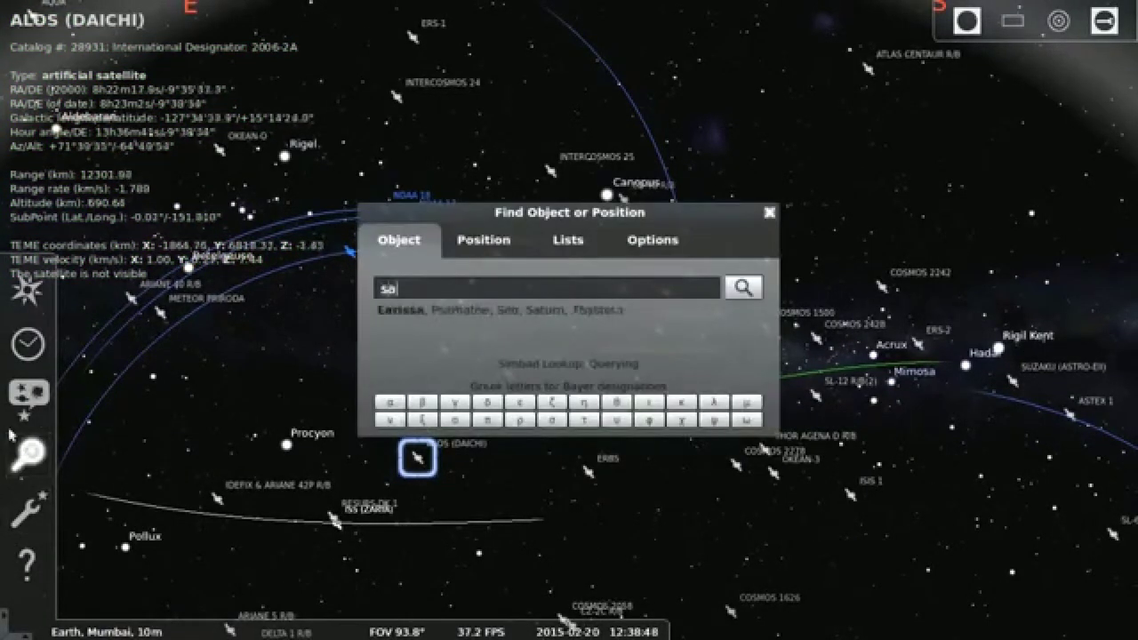
type("turn")
key("Return")
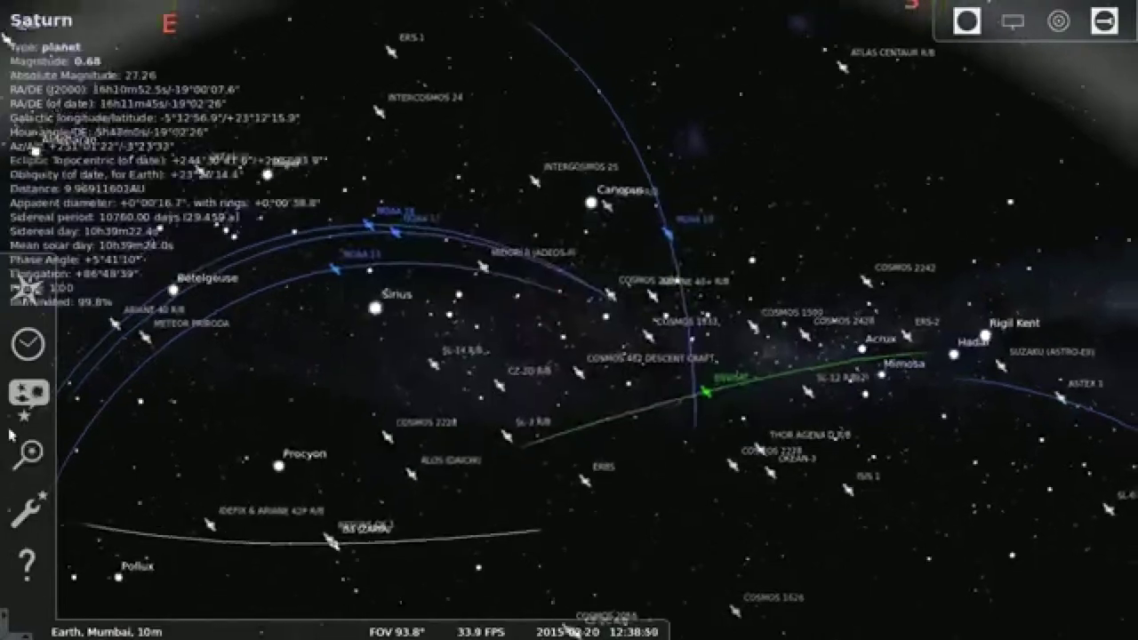
Step: Zoom in on Saturn and adjust the view to examine its rings and surrounding moons
scroll(560, 335, "up", 10)
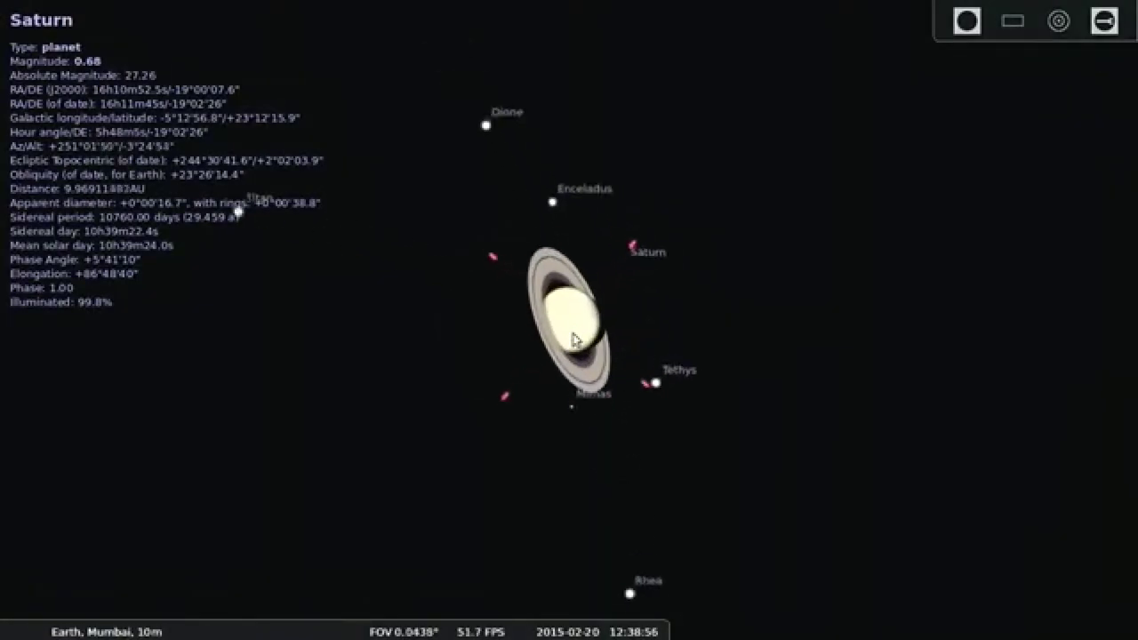
scroll(573, 337, "down", 1)
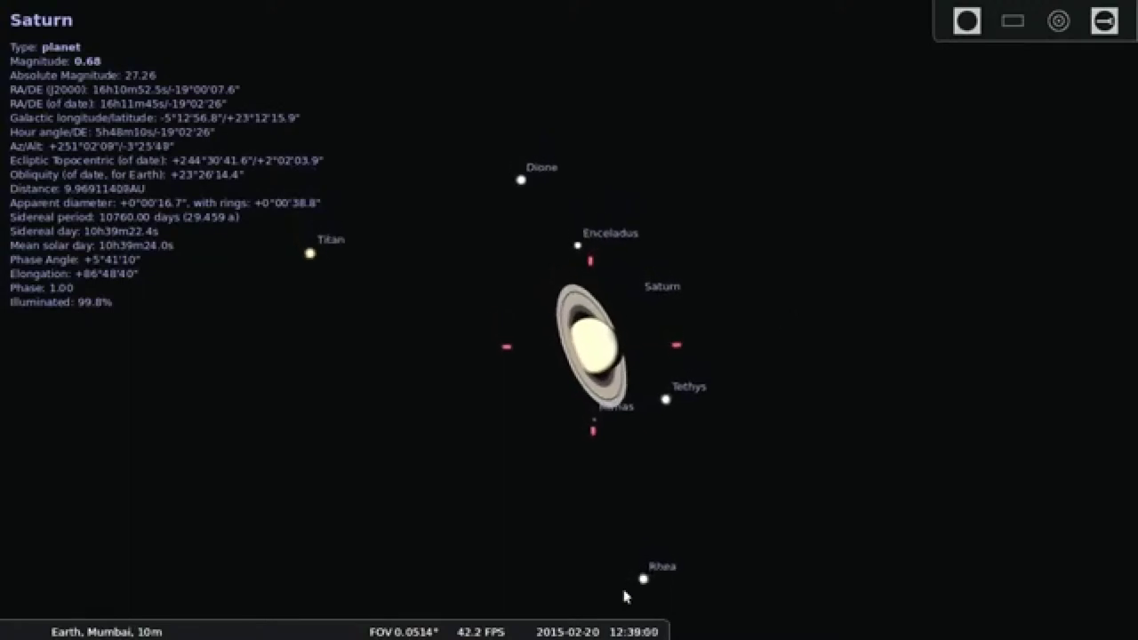
scroll(599, 519, "down", 2)
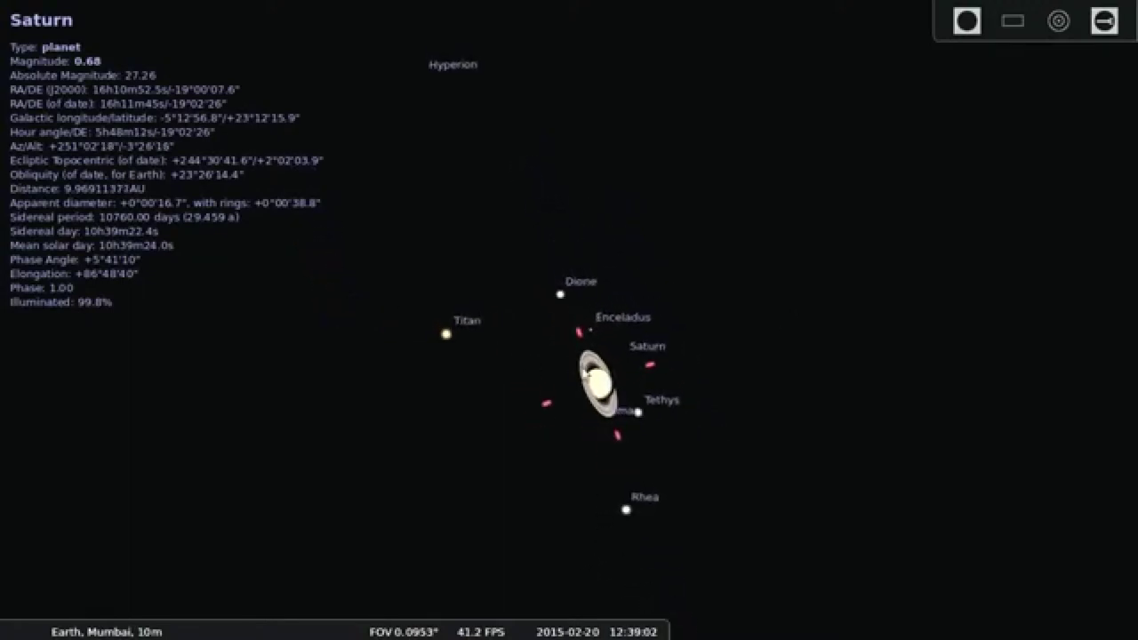
left_click_drag(722, 338, 633, 133)
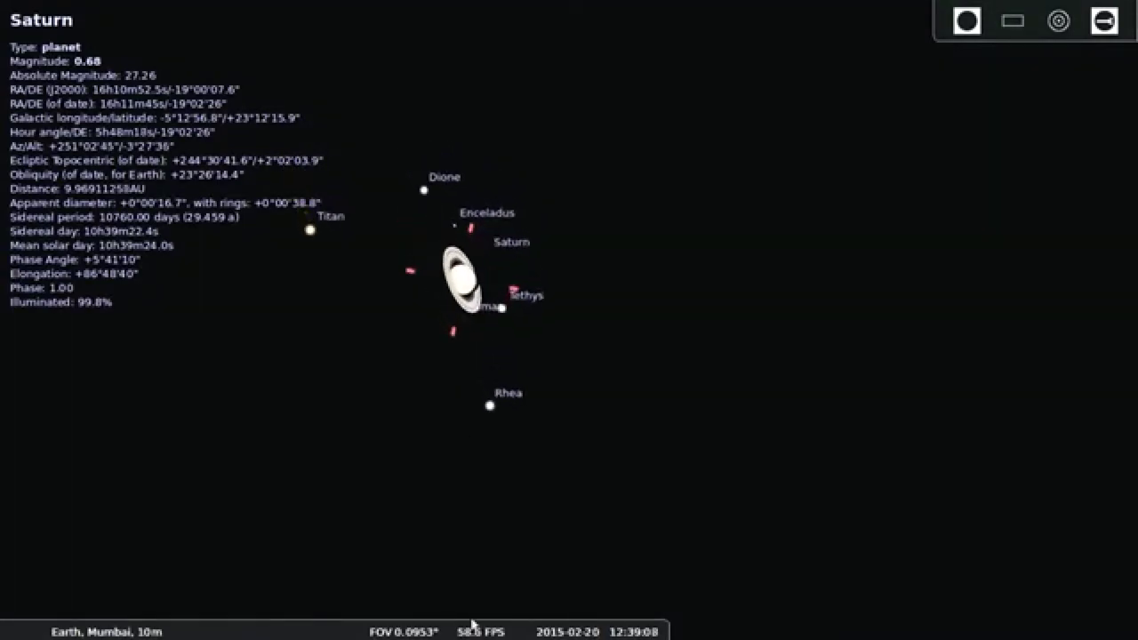
Step: Restore the ground display and zoom out from Saturn to a wide view of the landscape
mouse_move(474, 633)
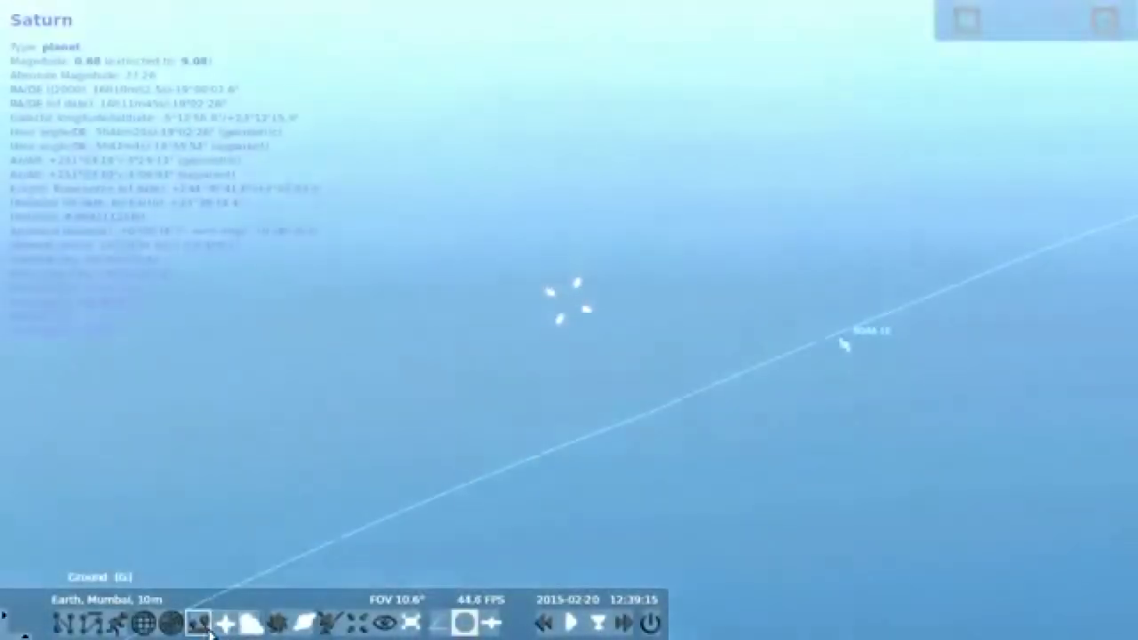
left_click(204, 626)
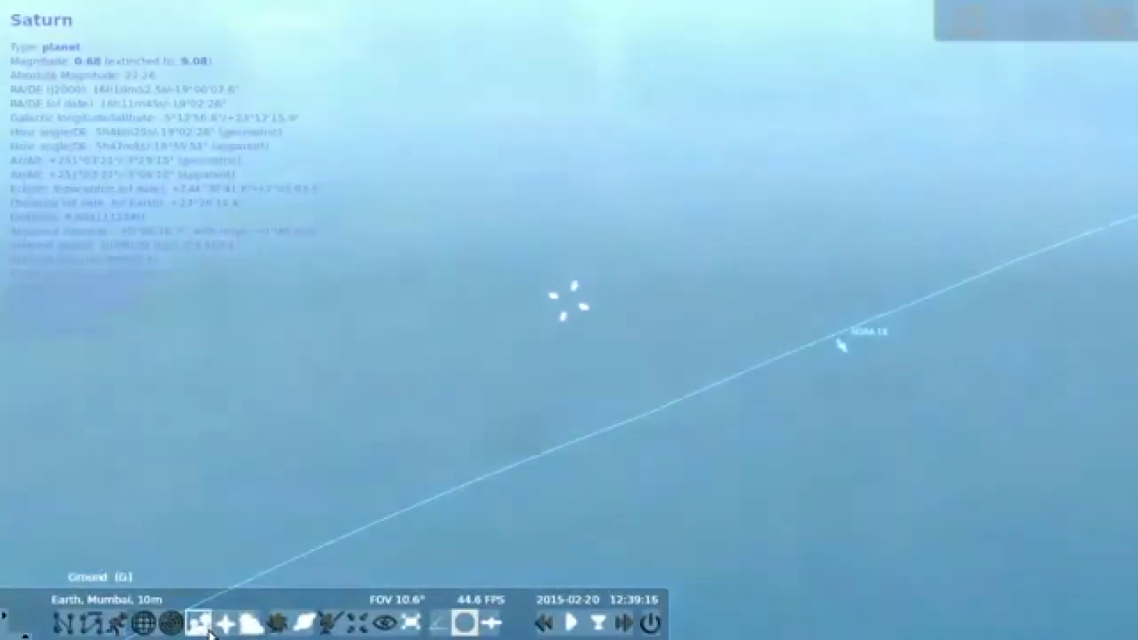
scroll(561, 366, "down", 4)
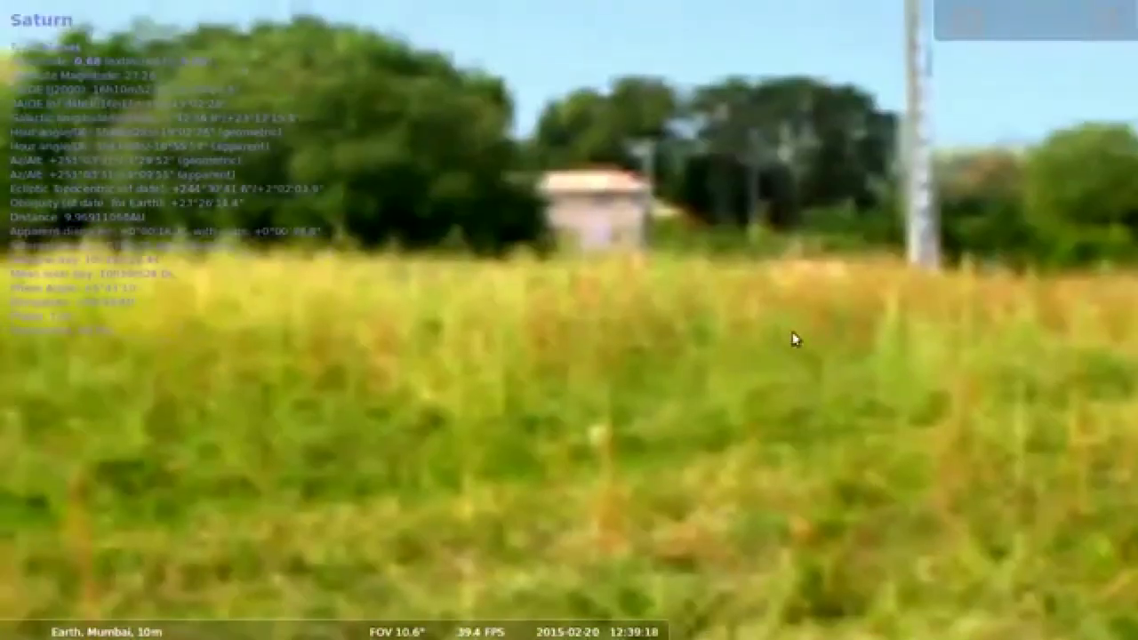
scroll(552, 322, "down", 3)
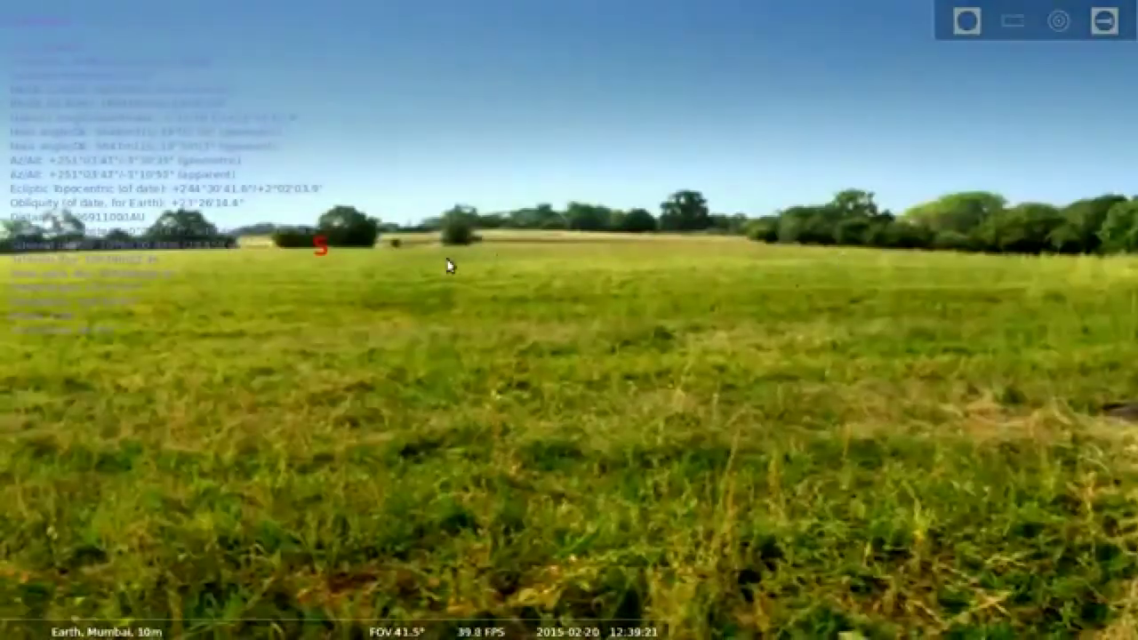
Step: Look along the southern horizon and select the COSMOS 1544 satellite to display its information
left_click_drag(449, 267, 806, 284)
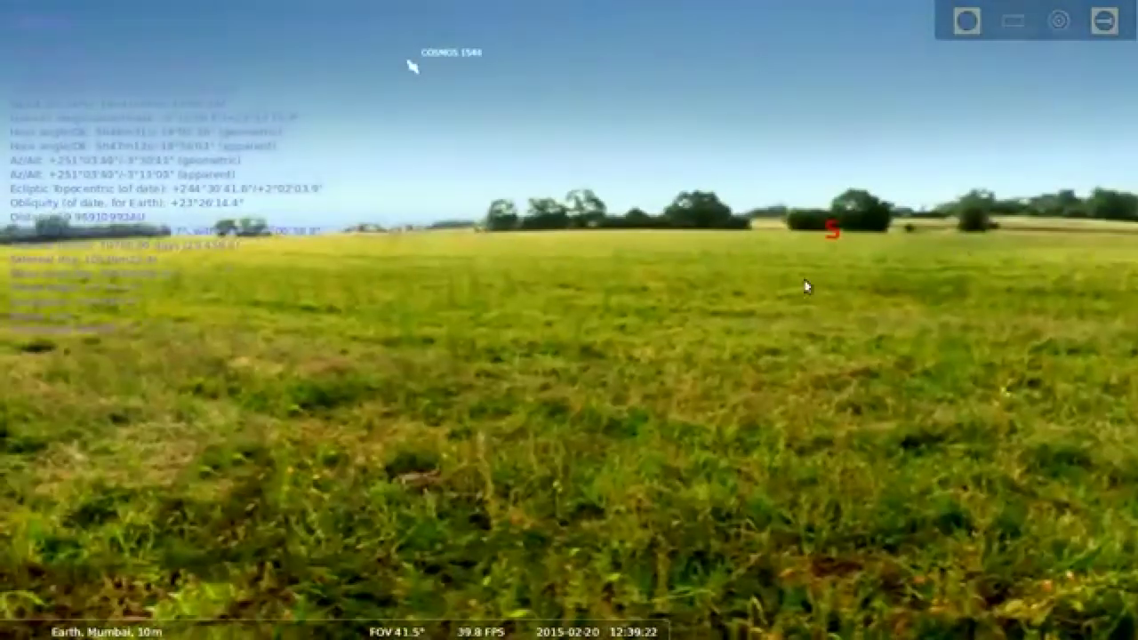
left_click_drag(539, 257, 778, 257)
left_click_drag(614, 249, 663, 249)
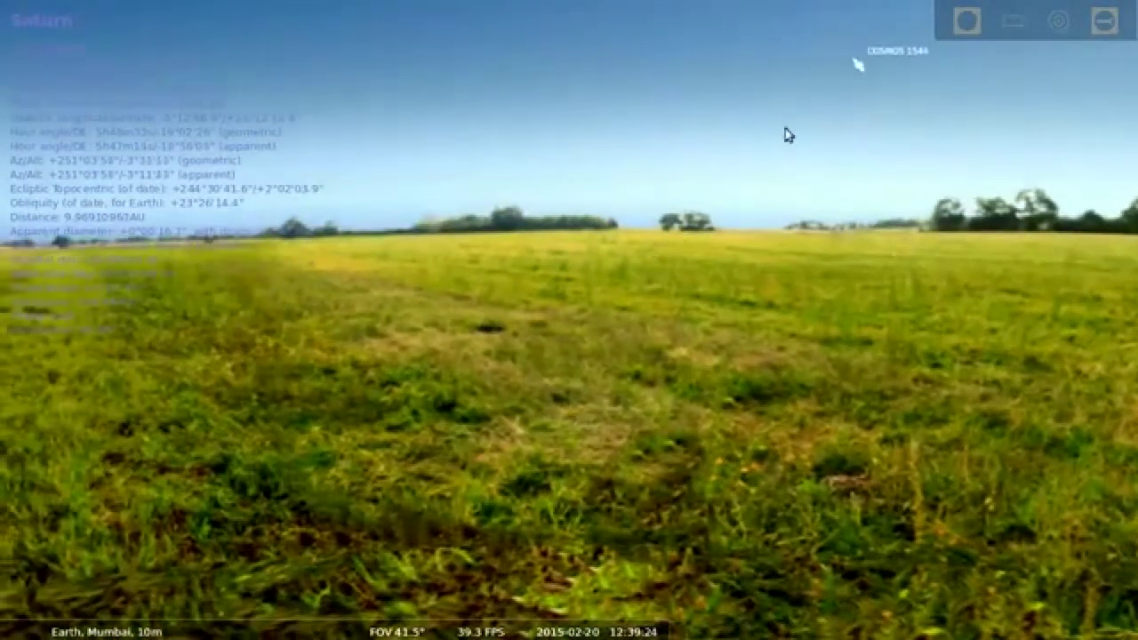
left_click(860, 68)
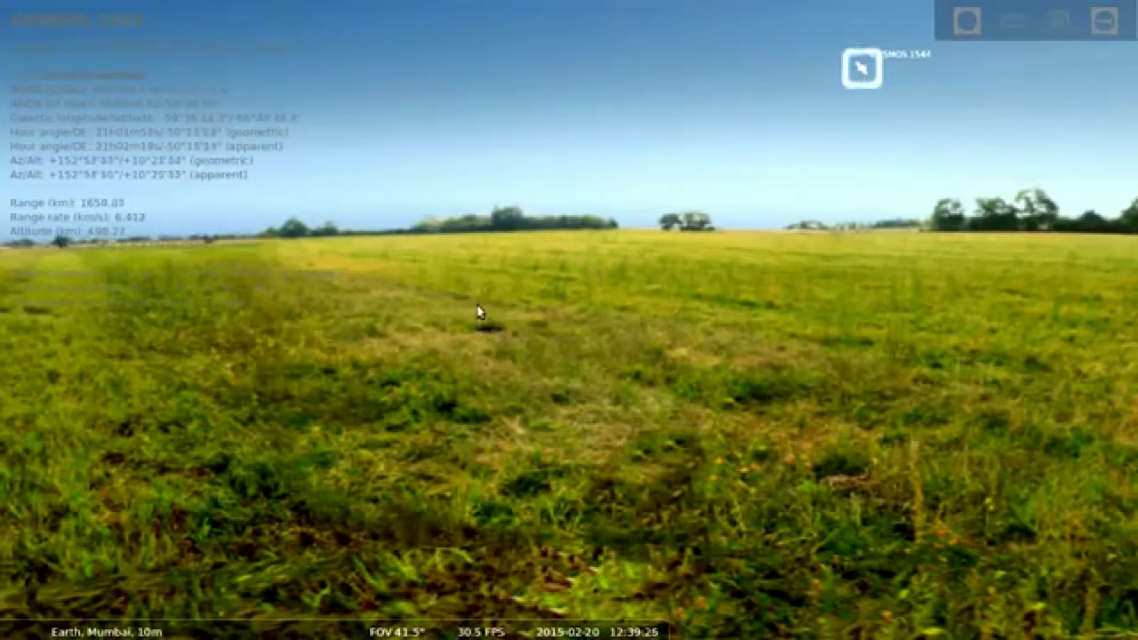
Step: Hide the atmosphere, look up to the zenith and select the star HIP 108513 at the centre of the azimuthal grid
mouse_move(422, 623)
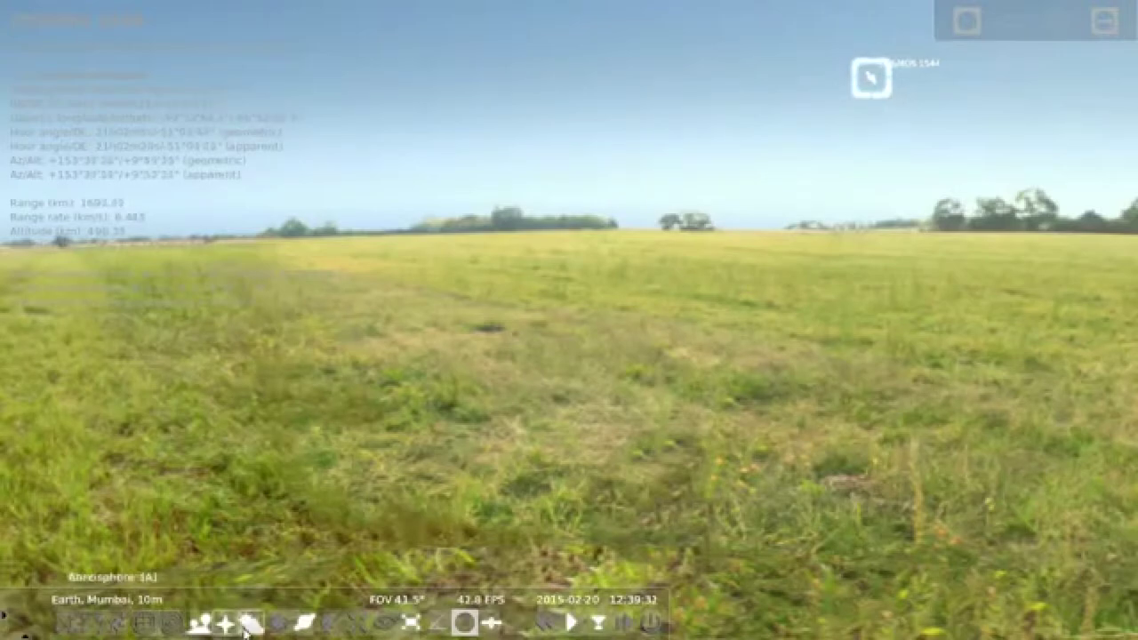
left_click(247, 630)
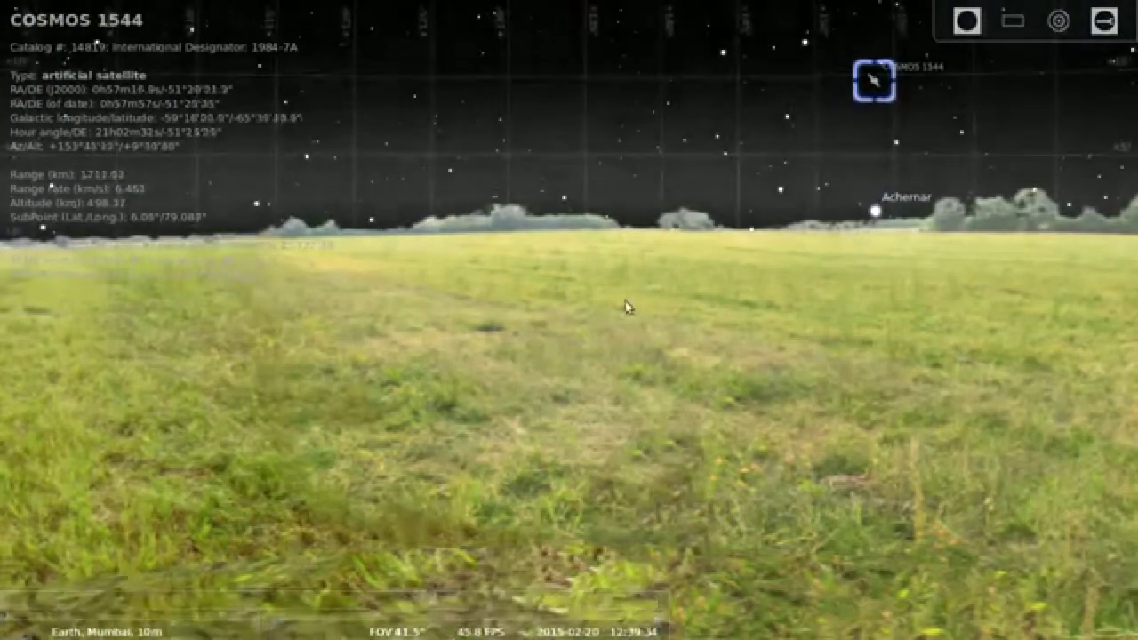
left_click_drag(628, 294, 604, 622)
left_click_drag(614, 244, 628, 480)
left_click_drag(601, 162, 599, 420)
left_click_drag(604, 89, 594, 348)
left_click_drag(598, 62, 599, 275)
left_click_drag(623, 183, 589, 281)
left_click(570, 199)
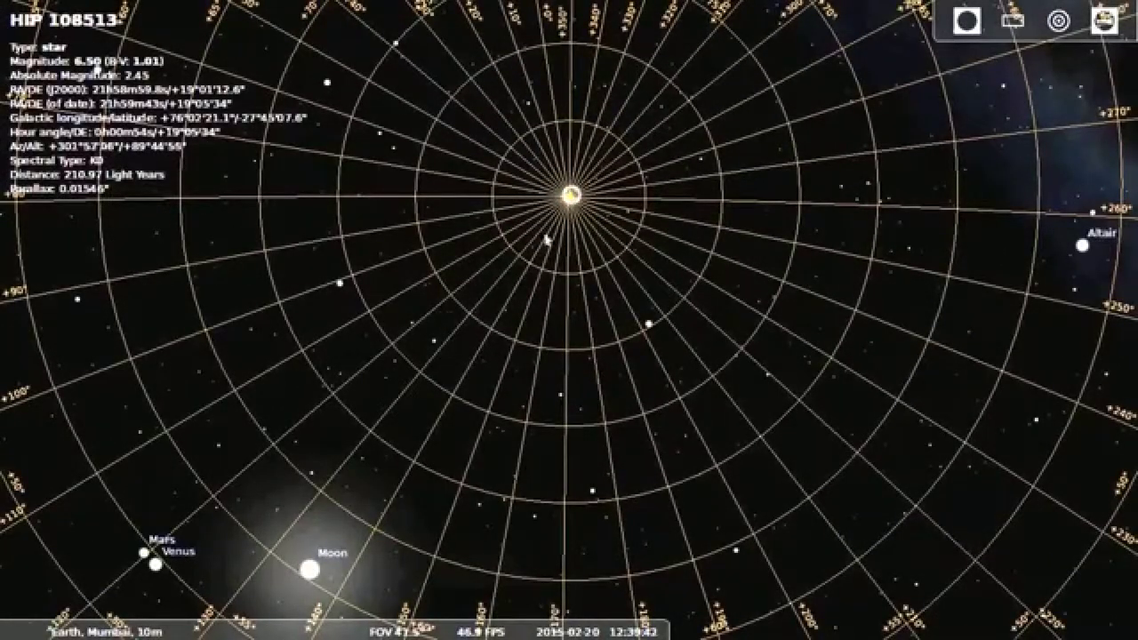
Step: Display the equatorial grid and the constellation art, and survey the figures across the southern and eastern sky
scroll(572, 198, "up", 1)
mouse_move(196, 633)
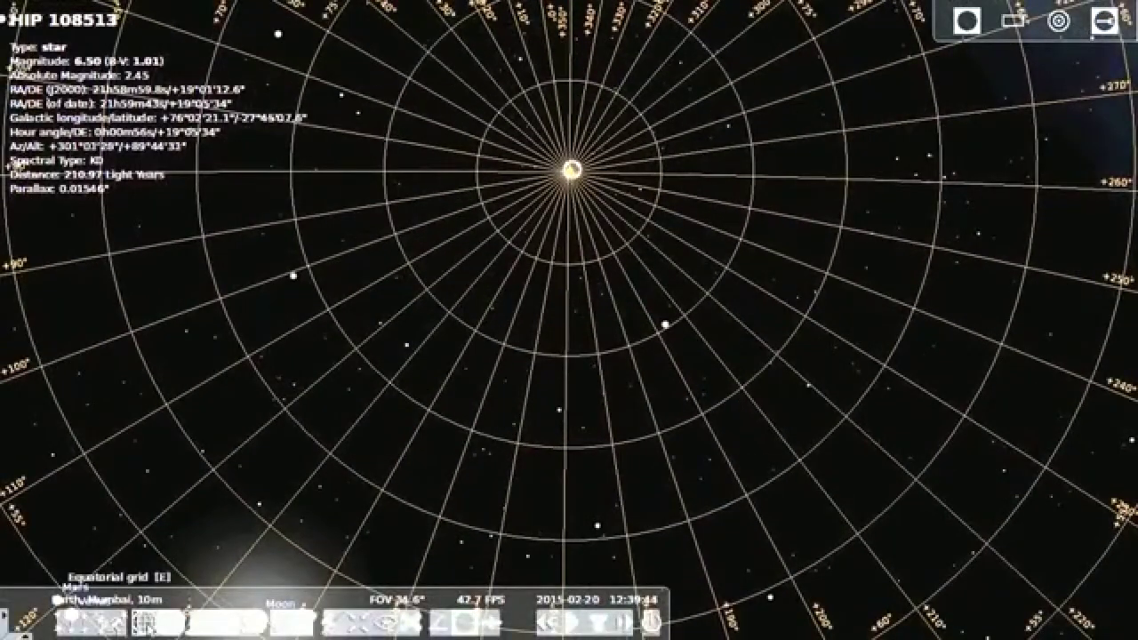
left_click(150, 623)
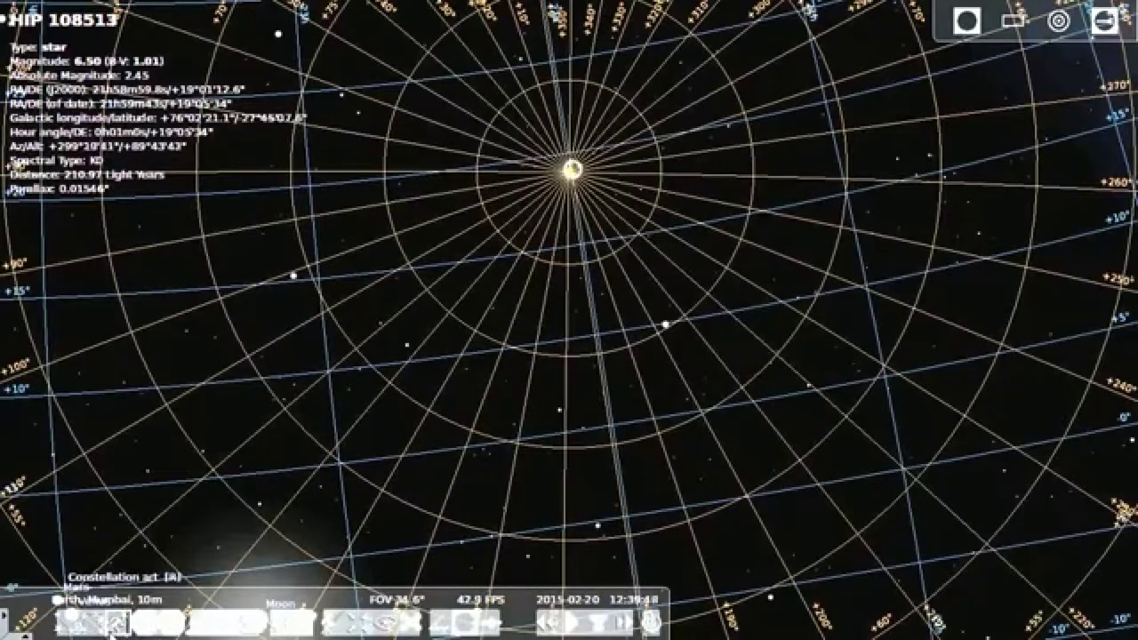
left_click(118, 623)
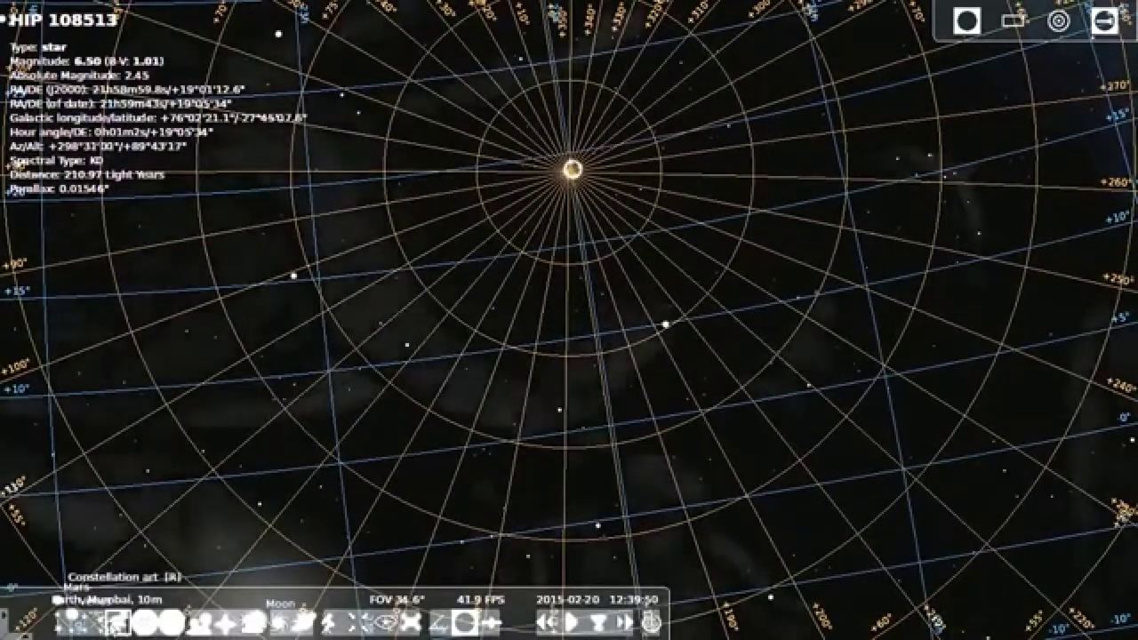
scroll(460, 383, "down", 6)
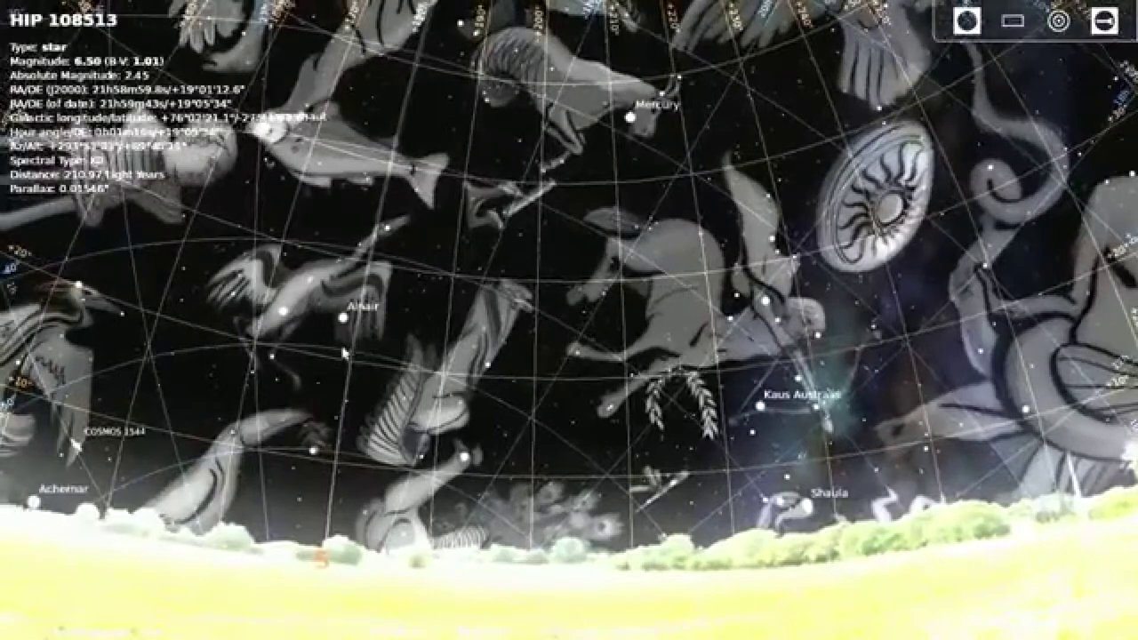
left_click_drag(344, 353, 574, 405)
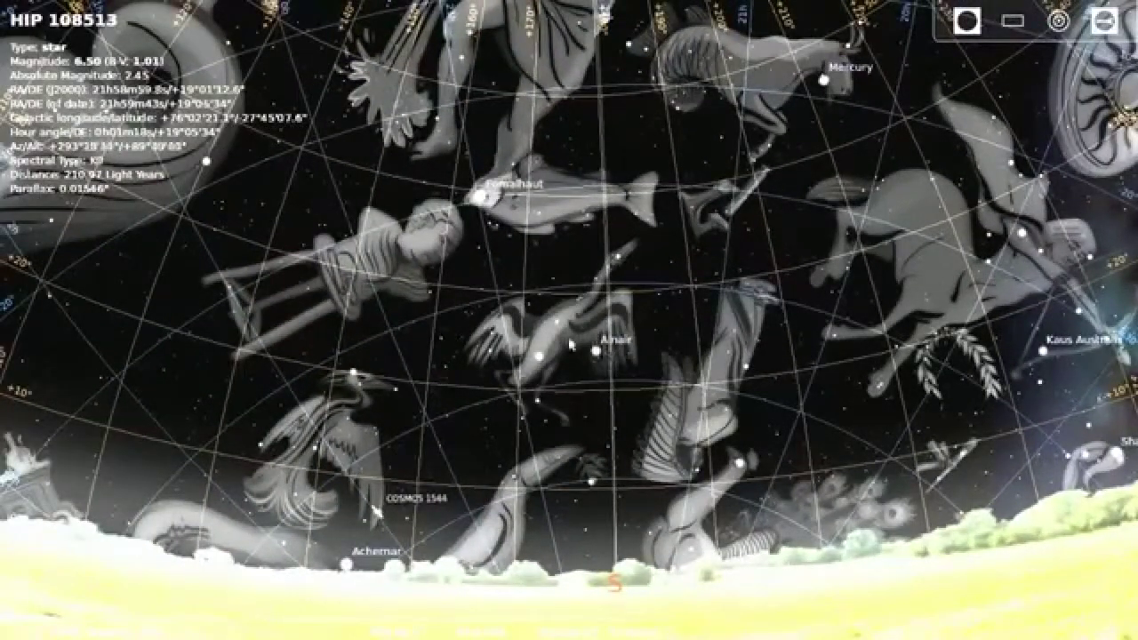
left_click_drag(544, 342, 772, 442)
left_click_drag(485, 388, 647, 427)
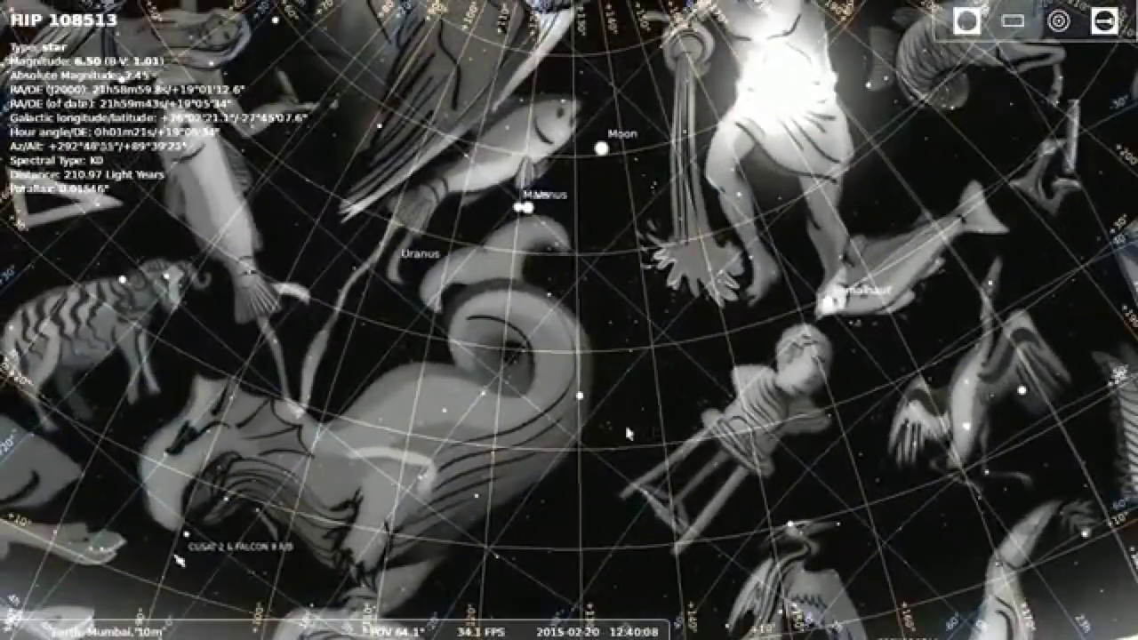
left_click_drag(447, 460, 721, 401)
Step: Show constellation labels and lines in place of the constellation art and both coordinate grids, and face the southern sky
mouse_move(66, 622)
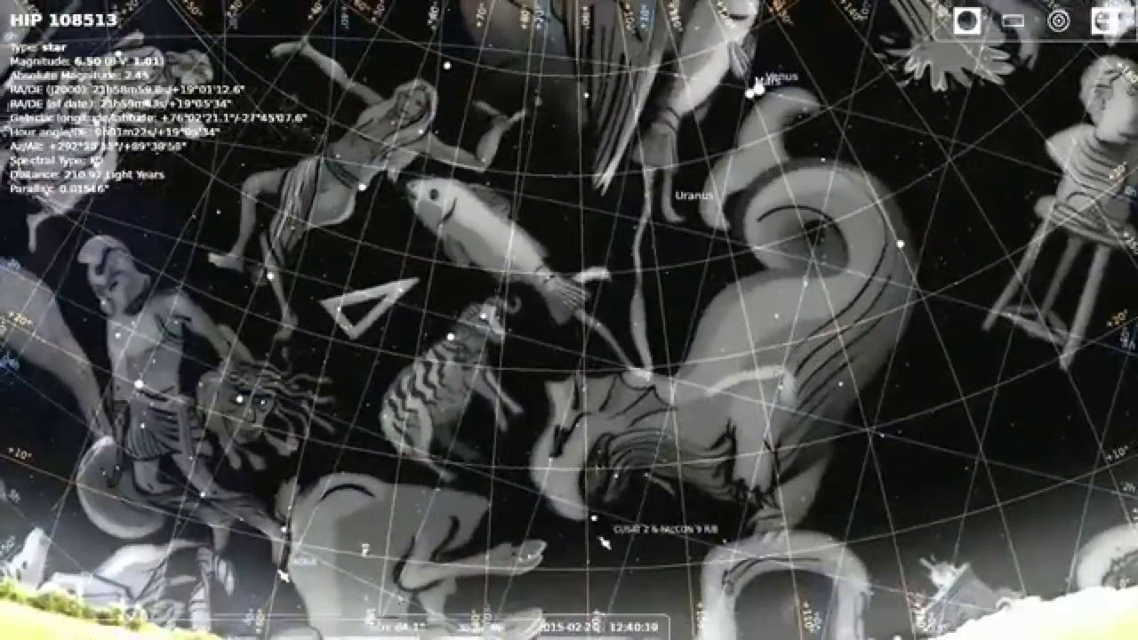
left_click(91, 631)
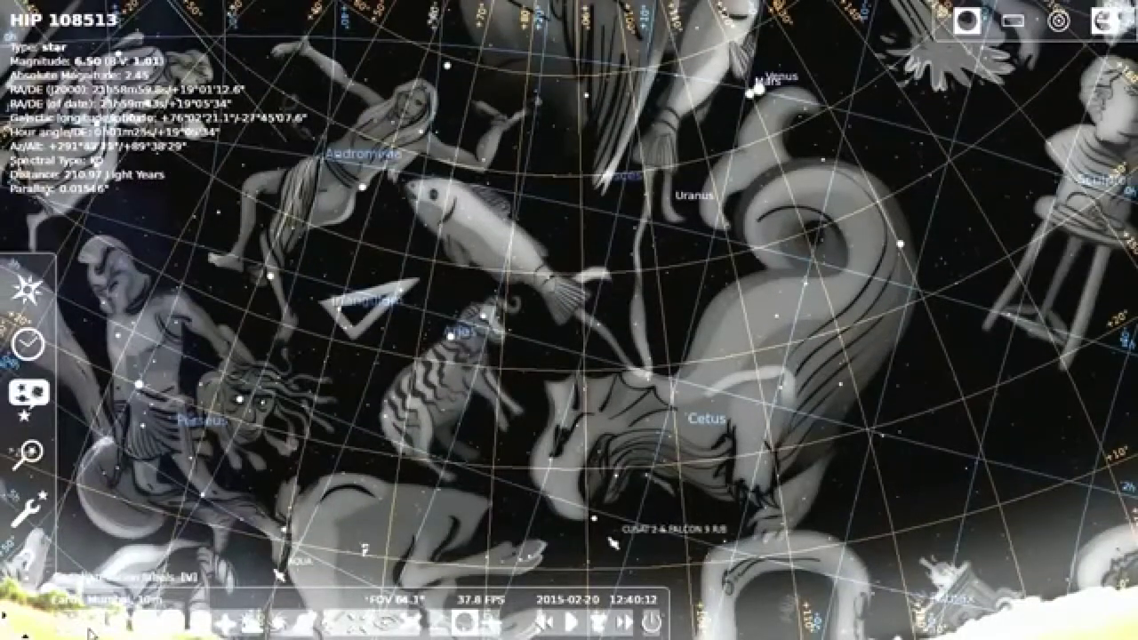
left_click(114, 631)
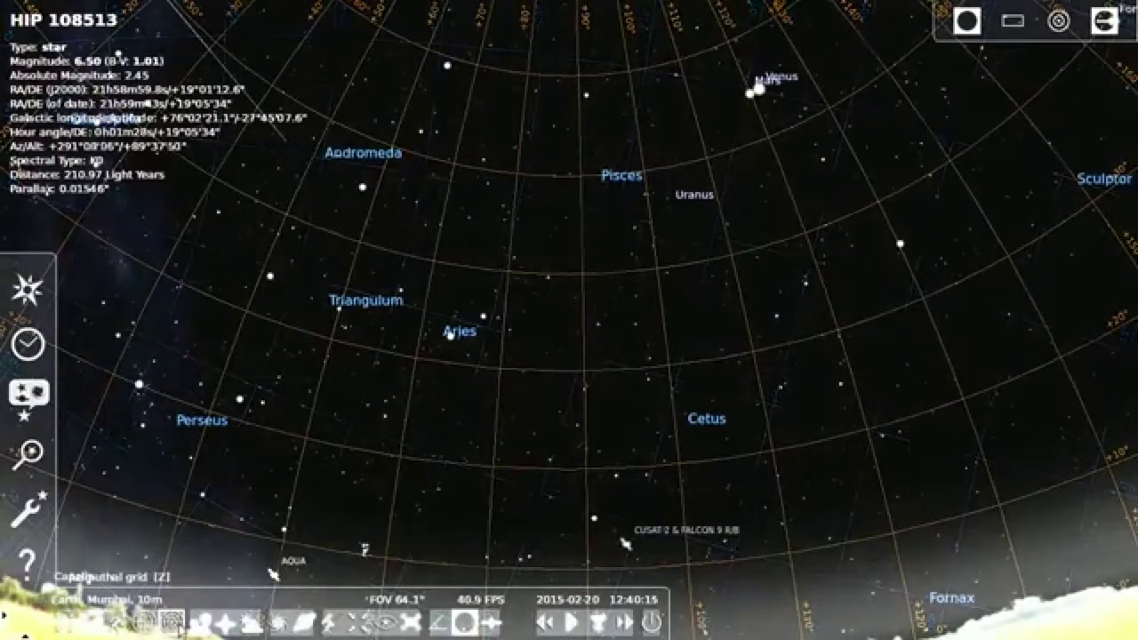
left_click(175, 625)
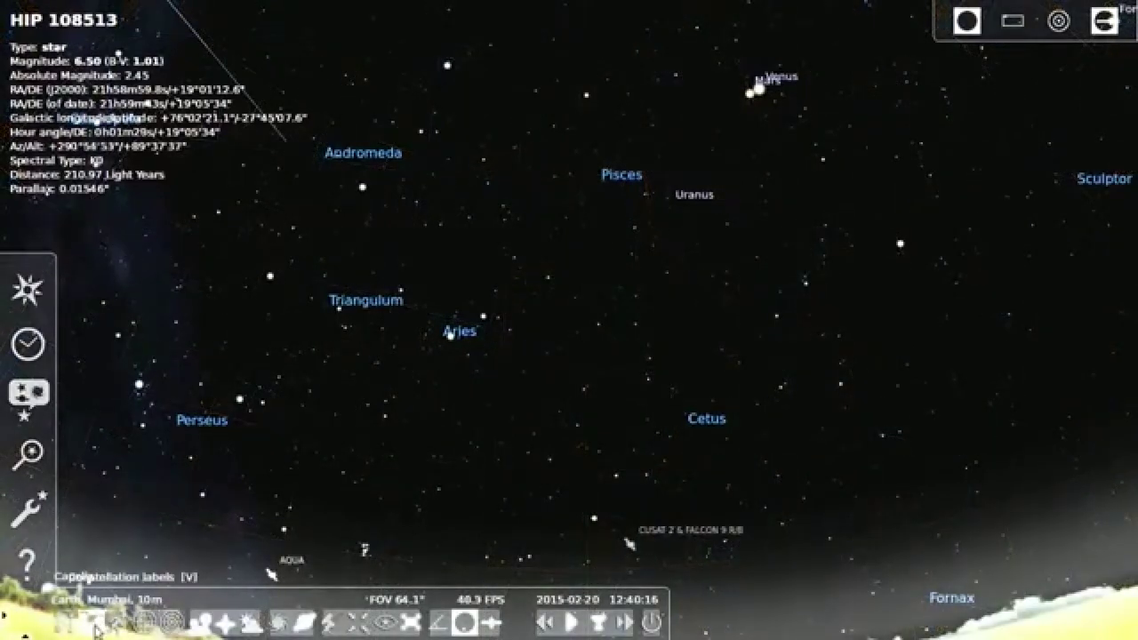
left_click(69, 622)
left_click_drag(507, 369, 304, 399)
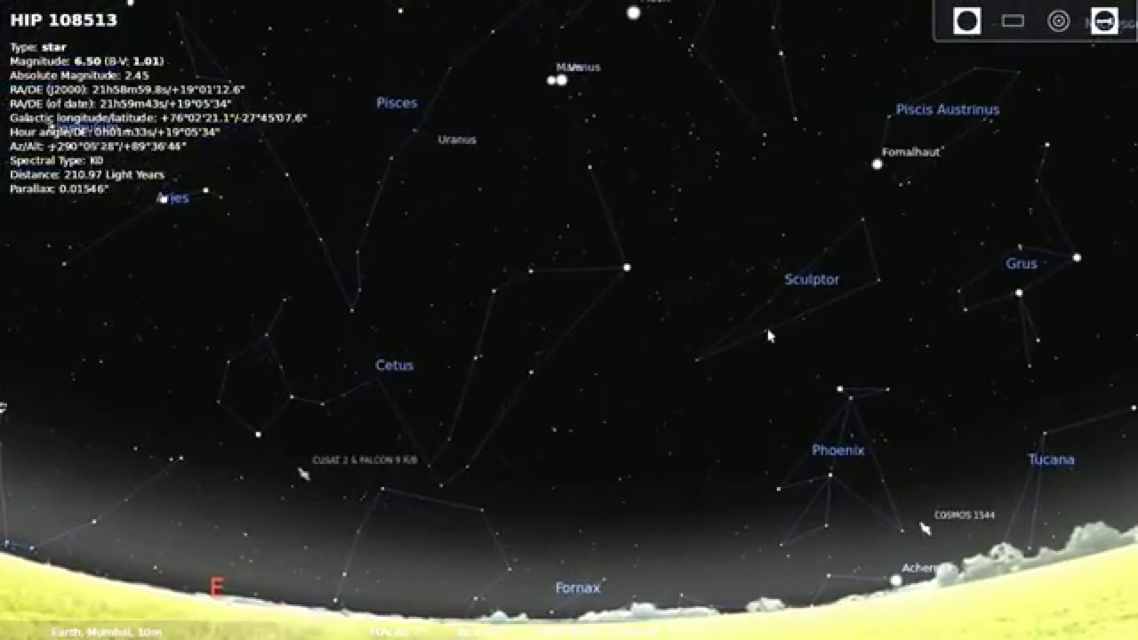
left_click_drag(770, 335, 279, 300)
left_click_drag(714, 335, 659, 240)
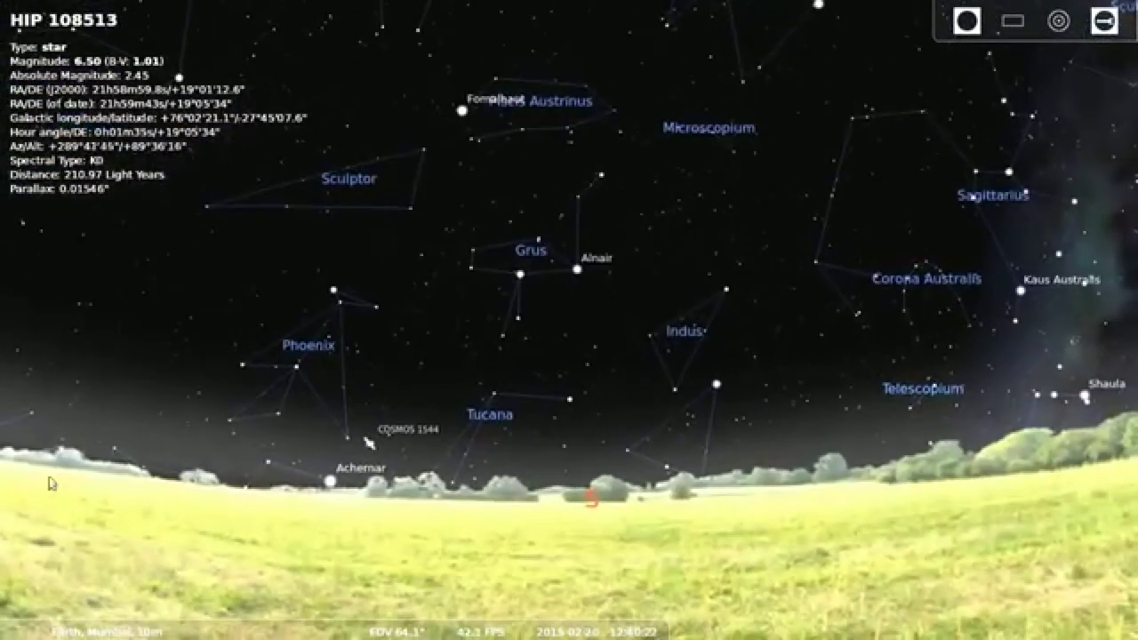
Step: Try the search term "major urs", replace it with "minor" to go to Ursa Minor, and zoom in on the constellation
left_click(25, 451)
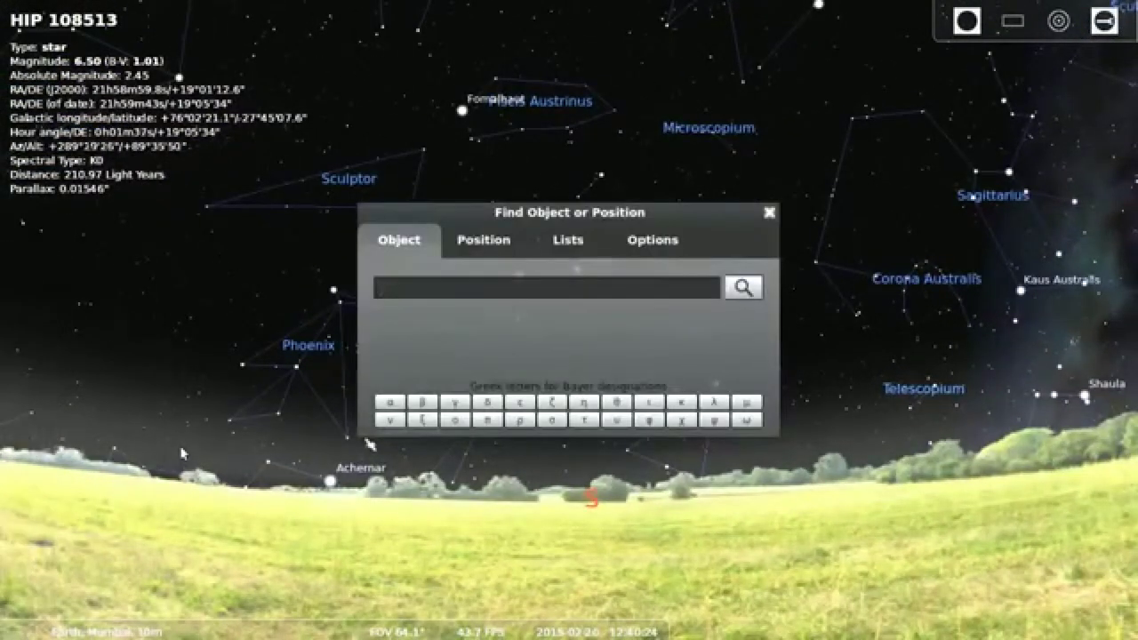
type("major urs")
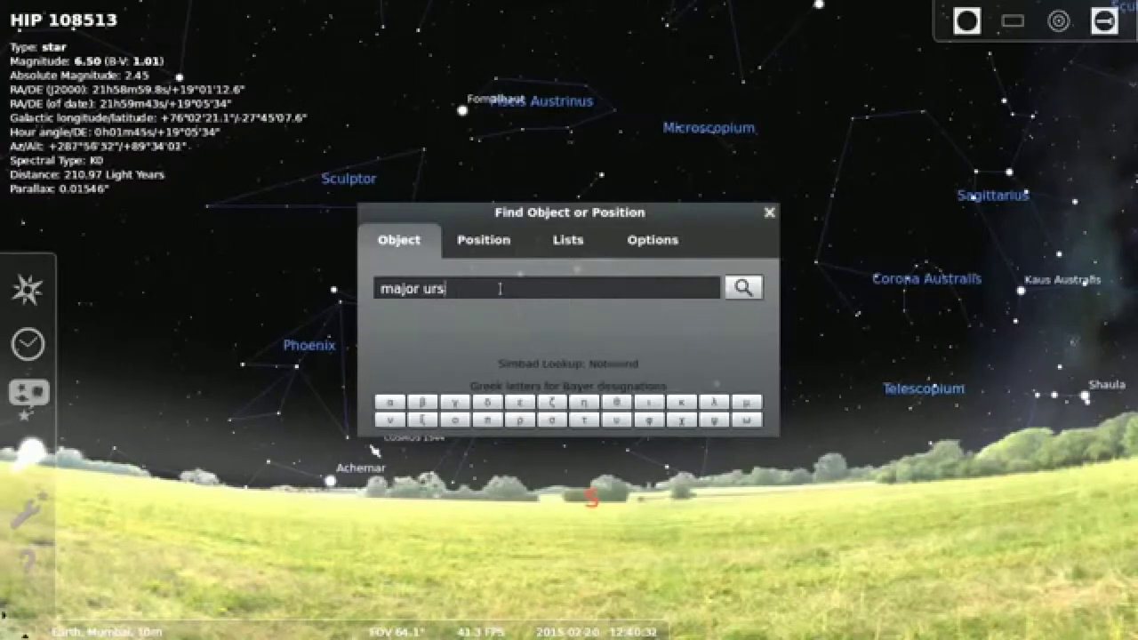
type("minor")
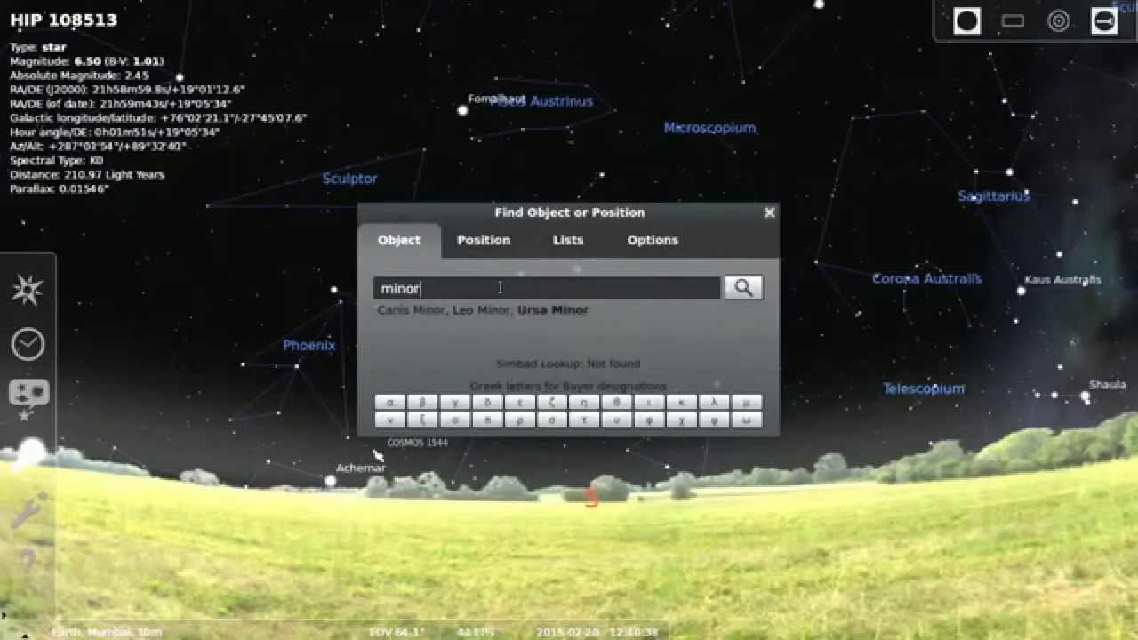
key("Return")
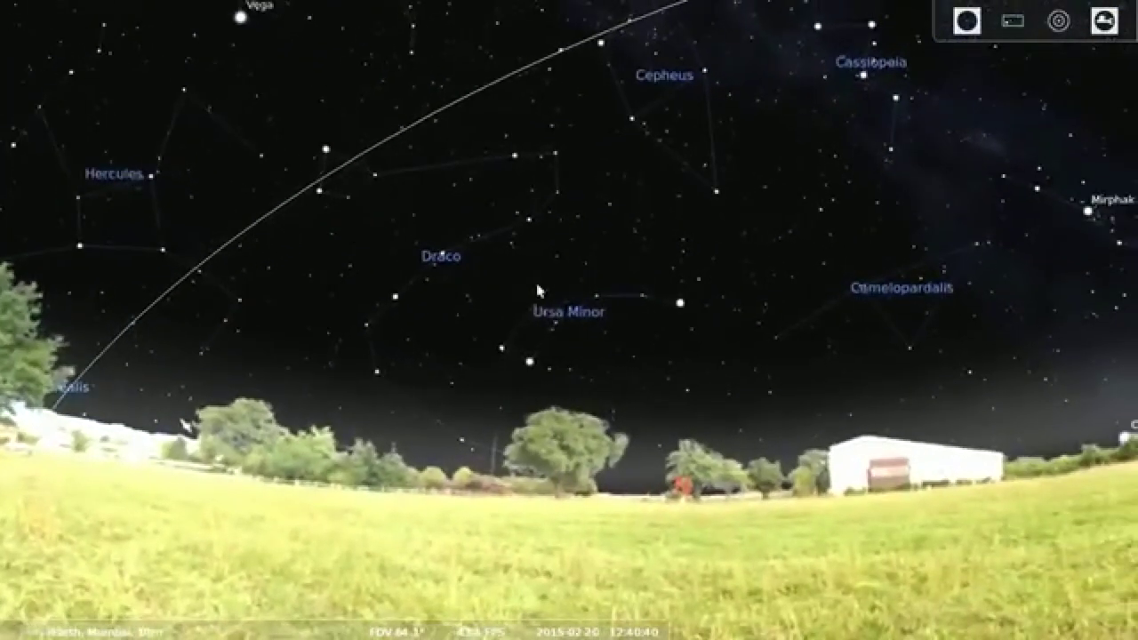
scroll(564, 335, "up", 6)
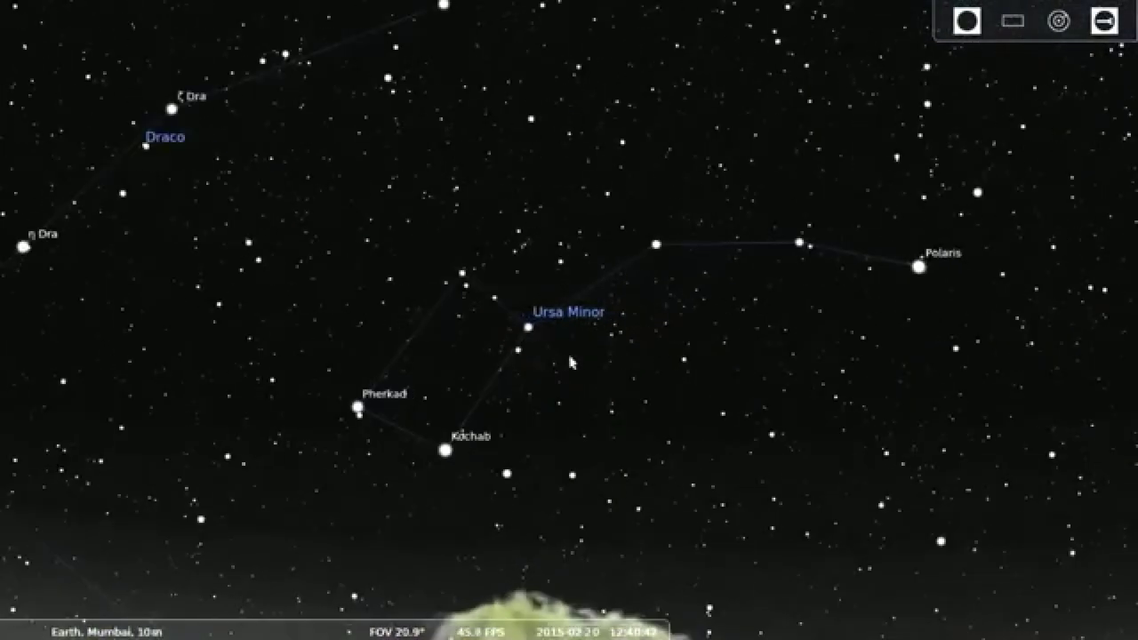
left_click_drag(570, 356, 574, 323)
Step: Turn the constellation art back on and examine the figures of Ursa Minor and neighbouring Draco
mouse_move(200, 623)
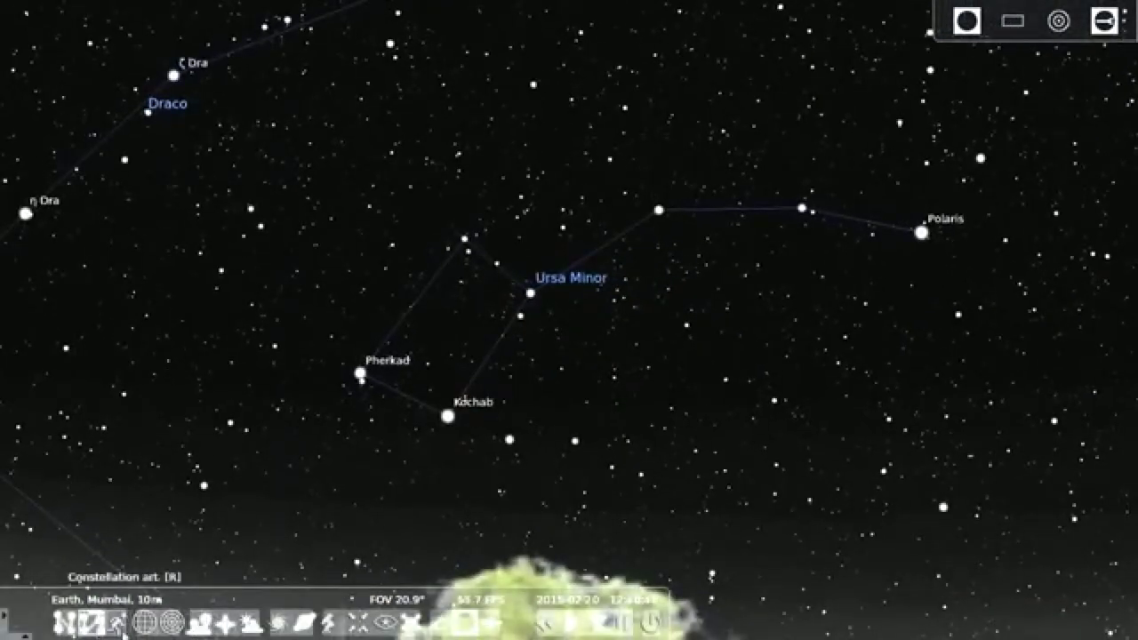
left_click(117, 626)
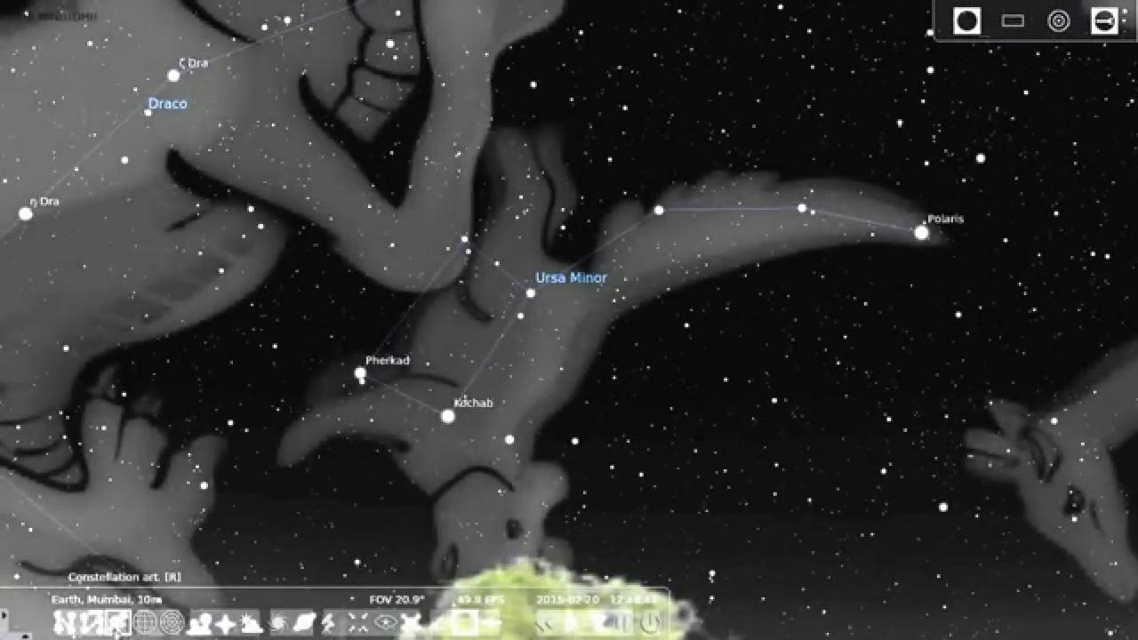
left_click_drag(488, 393, 571, 246)
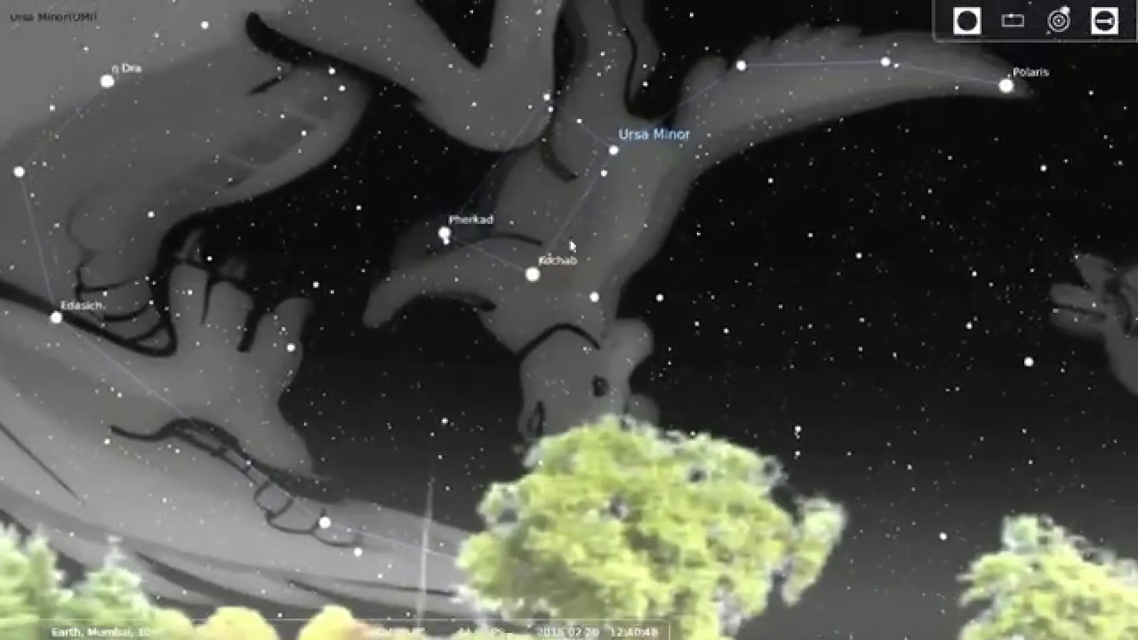
scroll(572, 247, "down", 5)
scroll(694, 435, "up", 3)
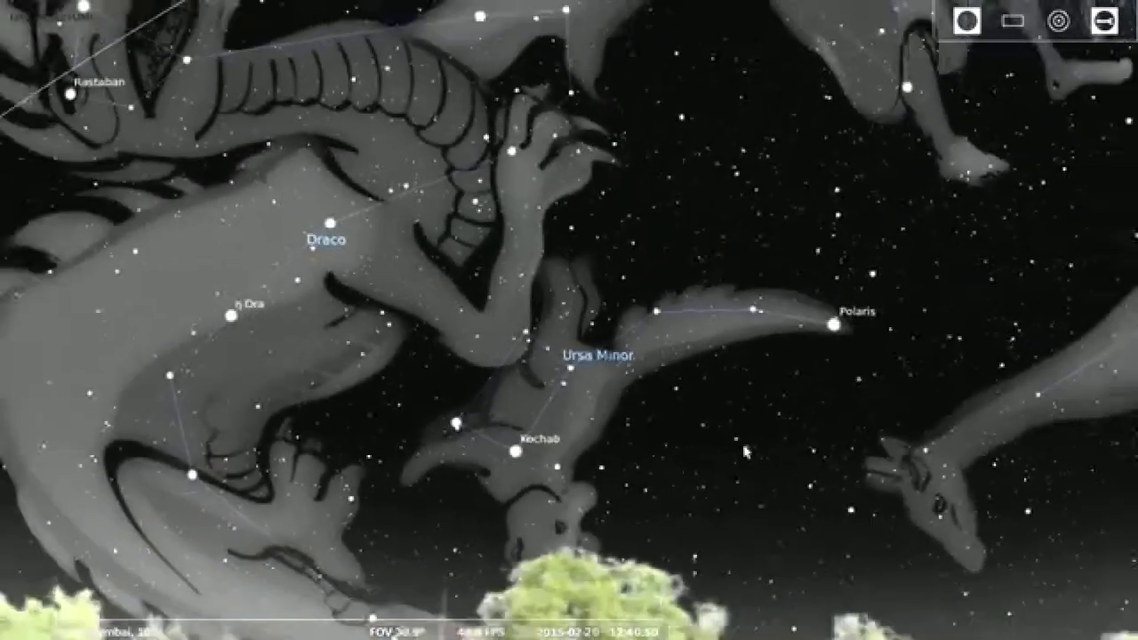
scroll(742, 440, "down", 2)
scroll(617, 473, "down", 2)
left_click_drag(703, 398, 622, 578)
left_click_drag(492, 505, 431, 329)
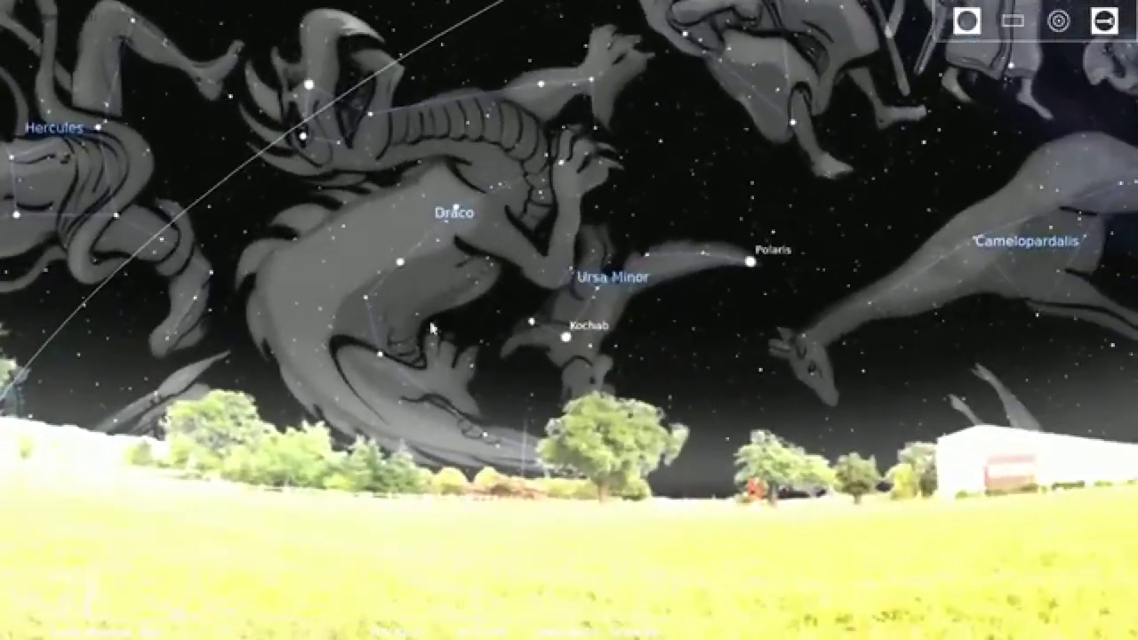
left_click_drag(562, 364, 497, 399)
Step: Hide the ground and move the view below the northern horizon to show the whole of Ursa Major
left_click(196, 632)
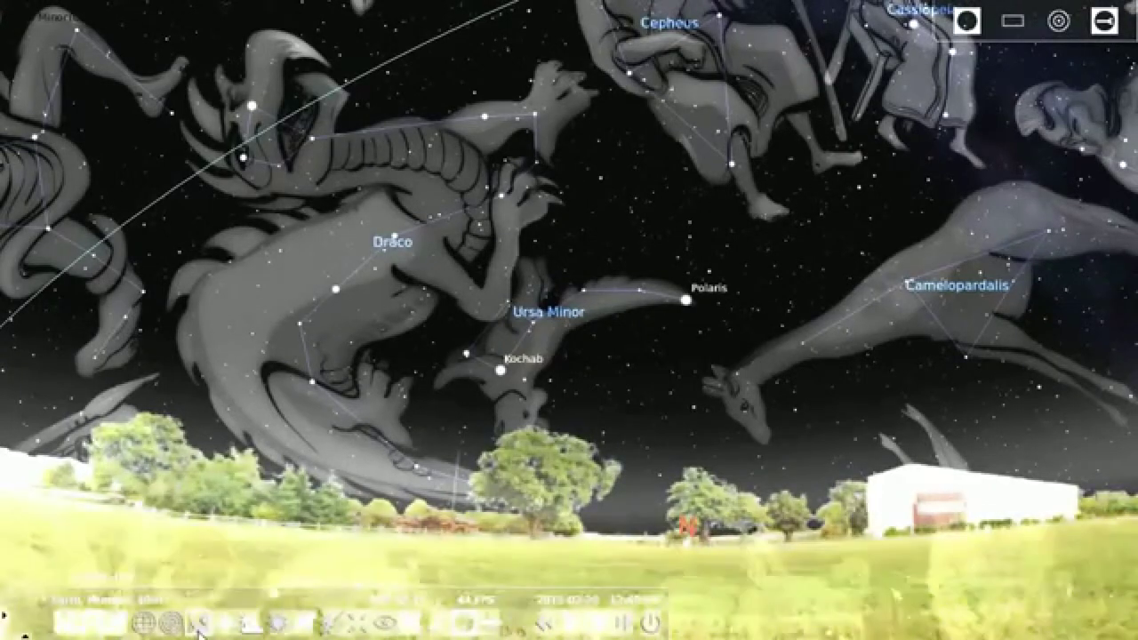
left_click_drag(519, 369, 598, 343)
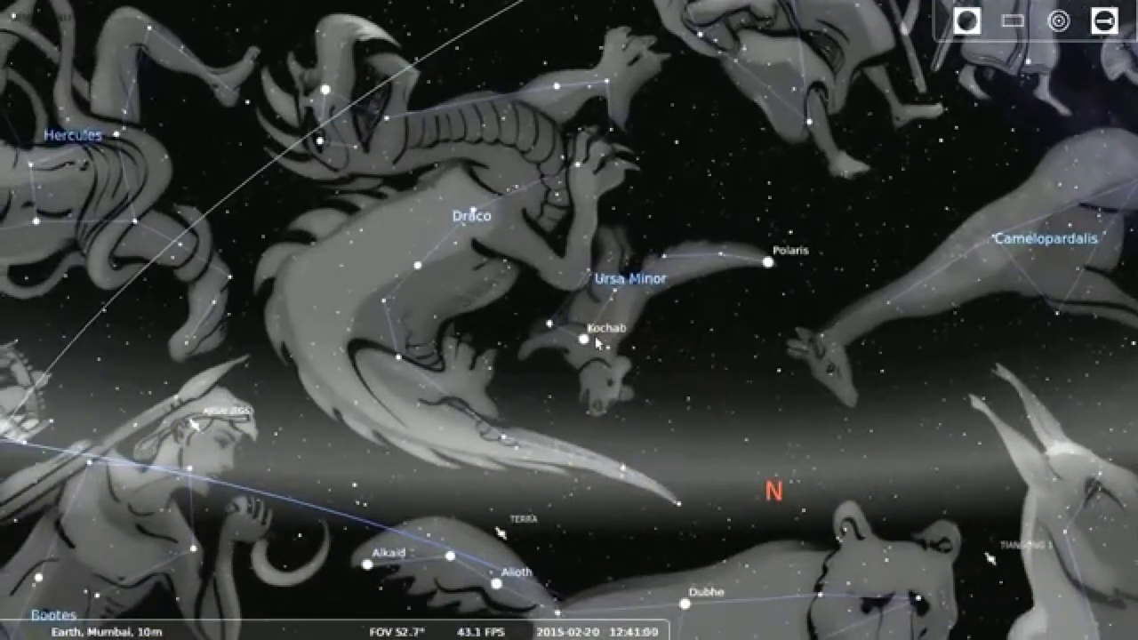
left_click_drag(690, 580, 600, 269)
left_click_drag(549, 345, 420, 240)
left_click_drag(490, 317, 535, 351)
left_click_drag(513, 417, 527, 309)
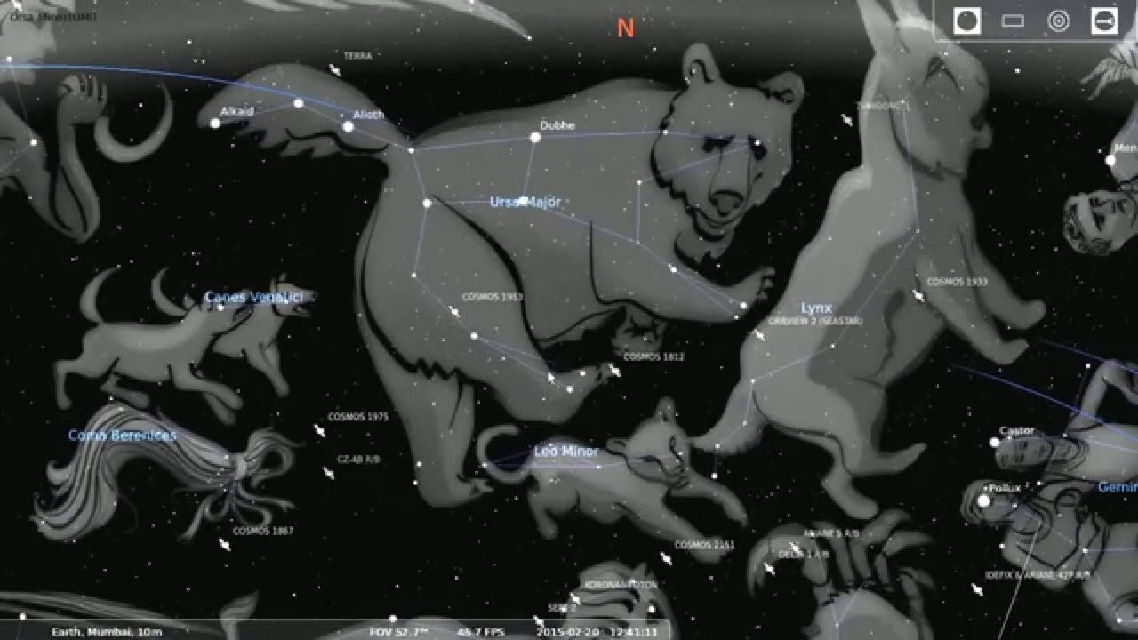
Step: Examine the figure of Ursa Major and the neighbouring constellations, both close up and in a wider view
left_click_drag(551, 377, 553, 455)
left_click_drag(727, 391, 798, 350)
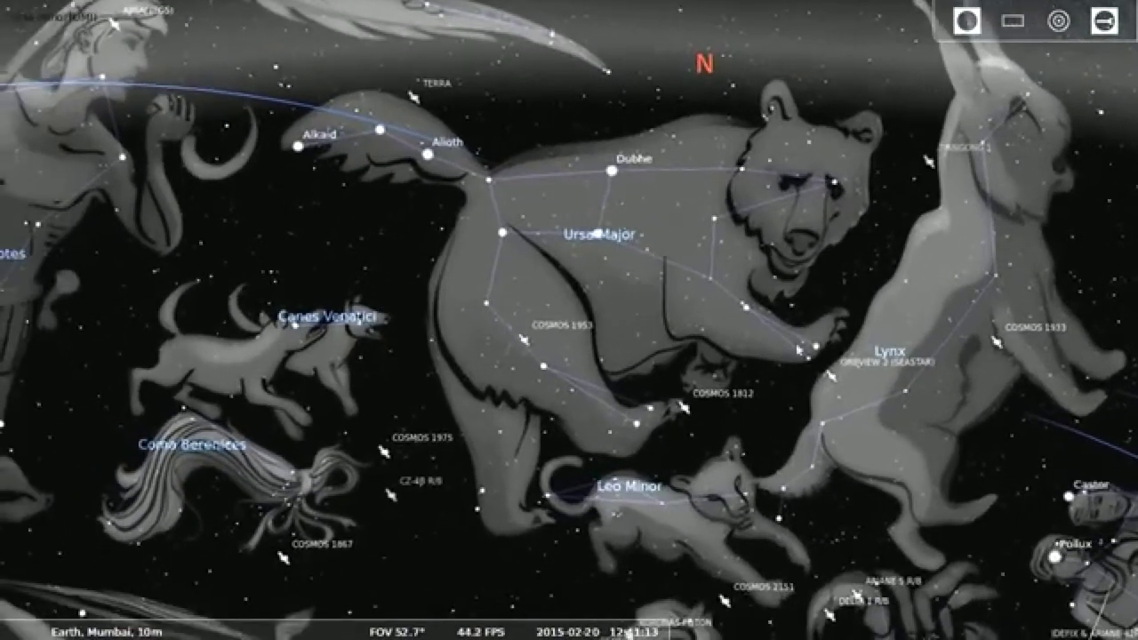
left_click_drag(637, 383, 542, 377)
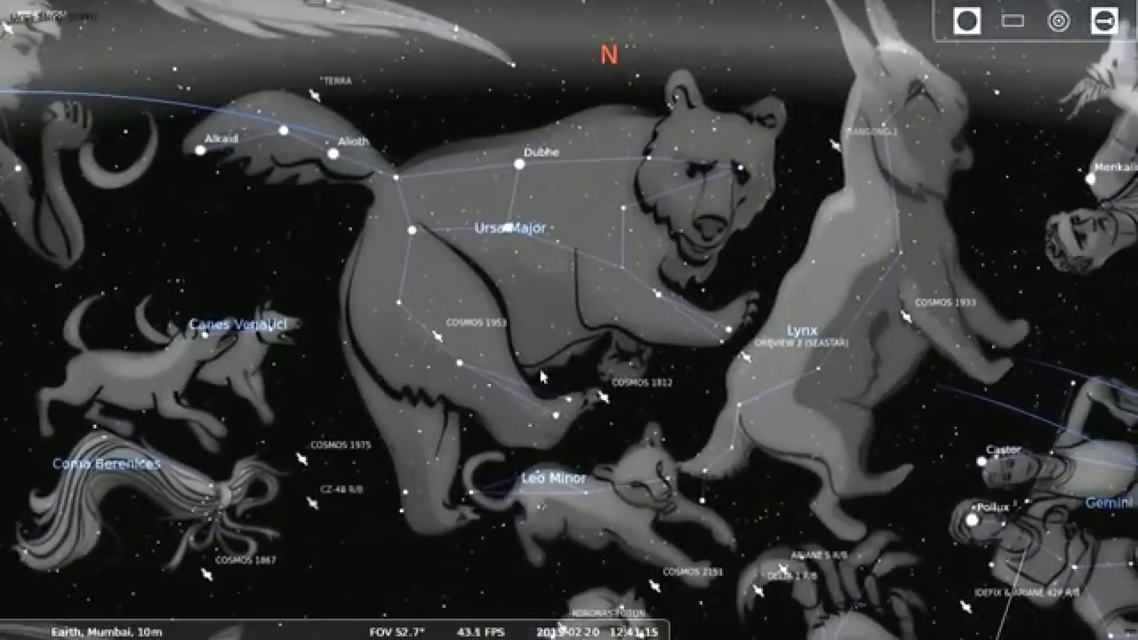
scroll(495, 329, "up", 3)
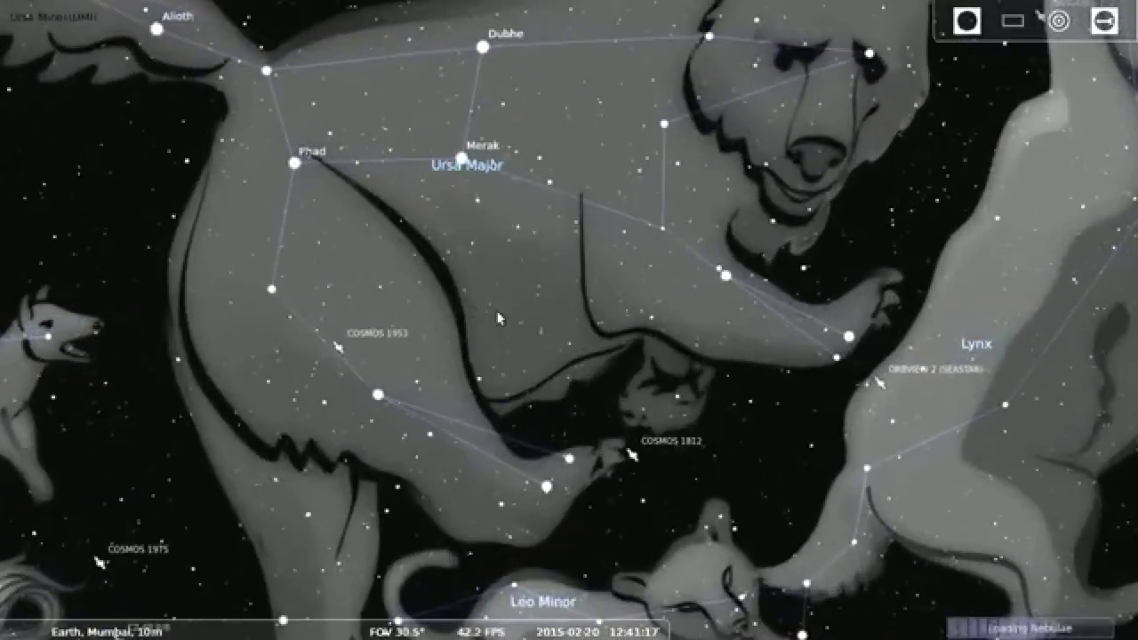
scroll(493, 333, "down", 4)
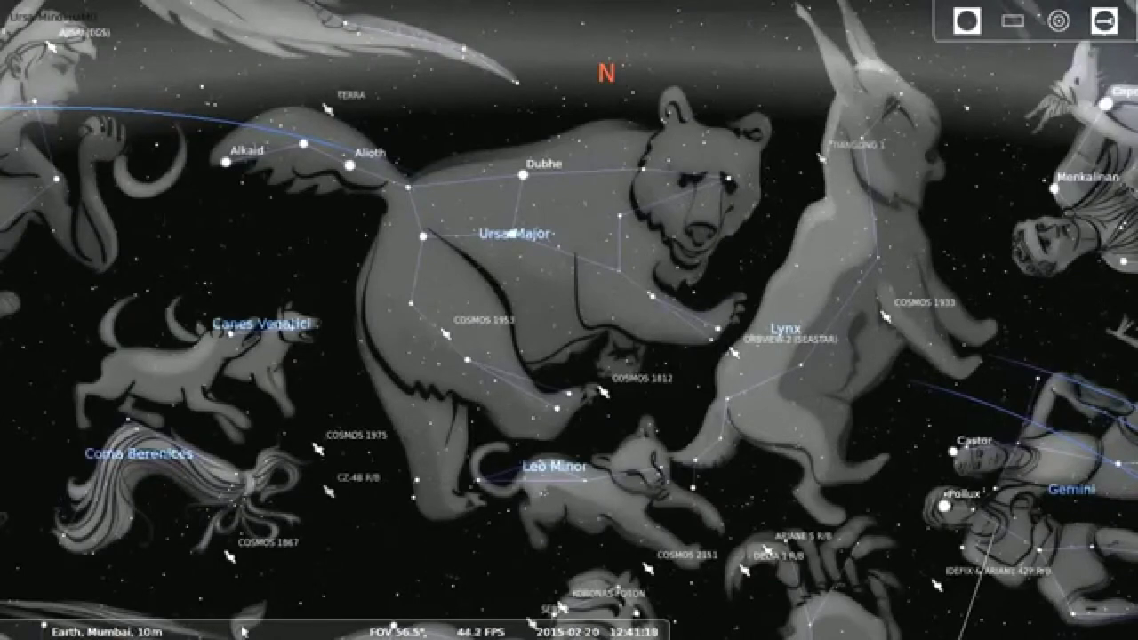
Step: Try the Angle Measure tool and switch the view to the equatorial mount
mouse_move(251, 635)
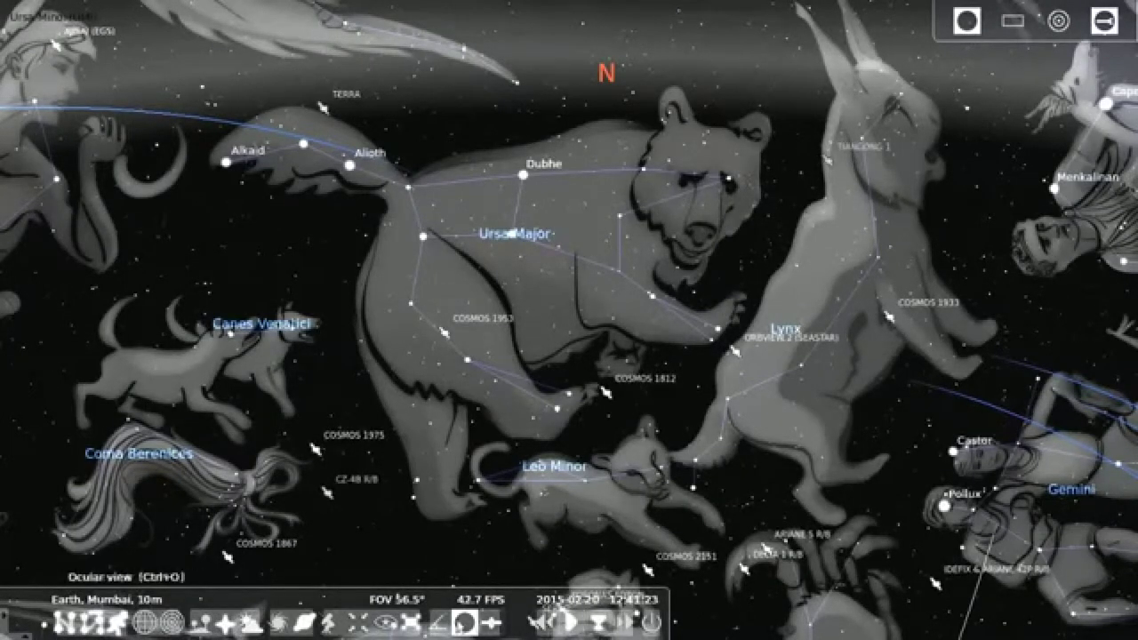
left_click(436, 624)
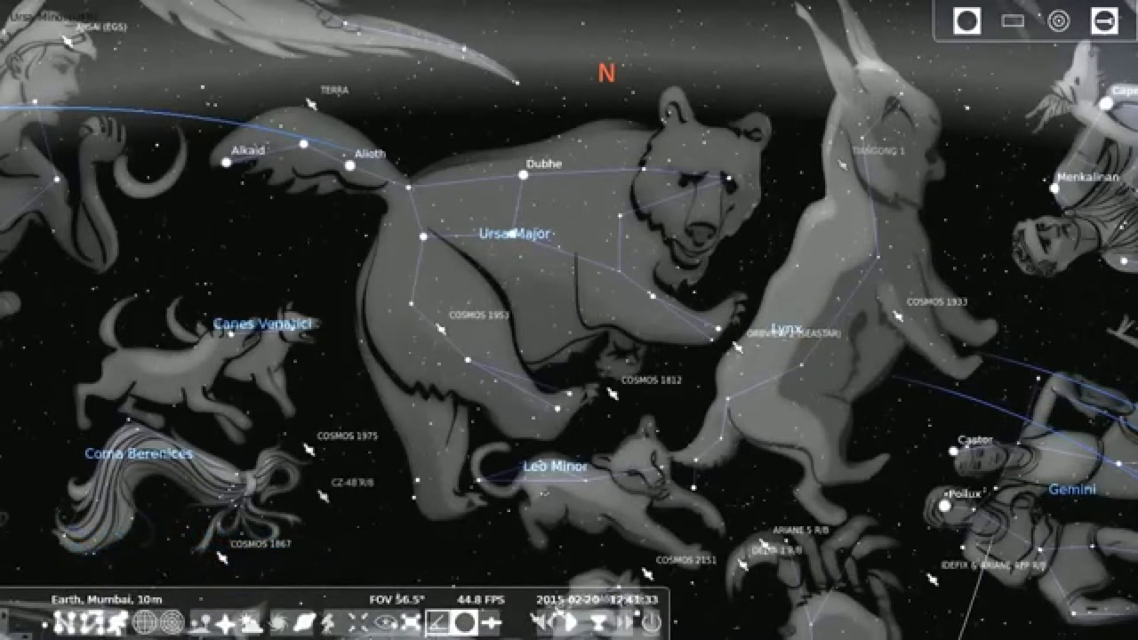
left_click(331, 623)
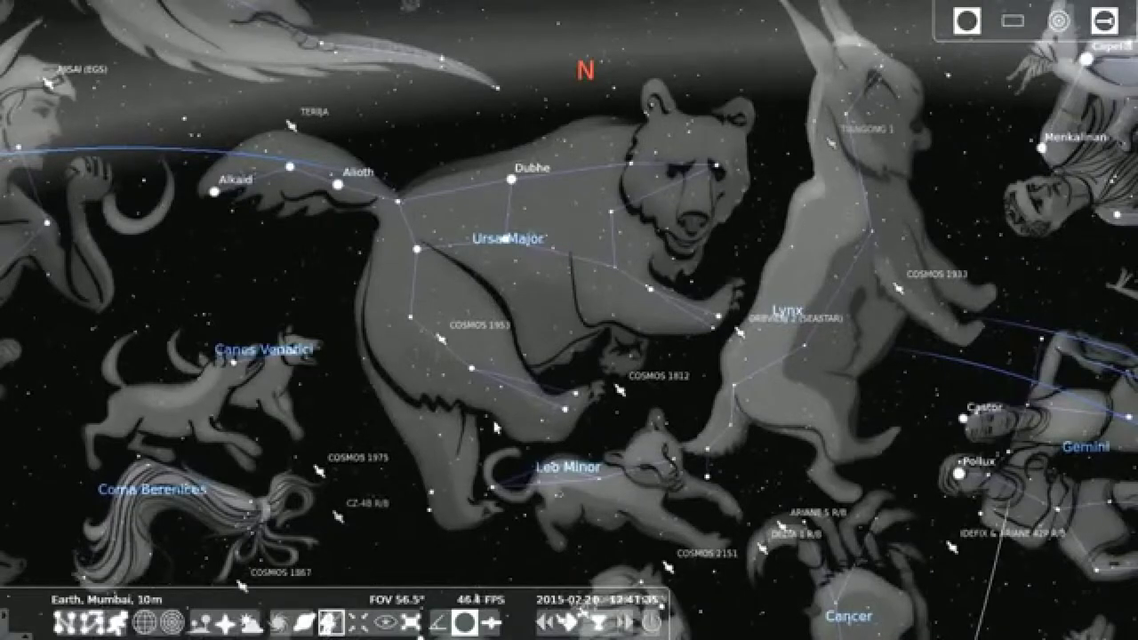
Step: Select the star θ UMa in the bear's front leg to show its details, and zoom in on it
left_click(651, 291)
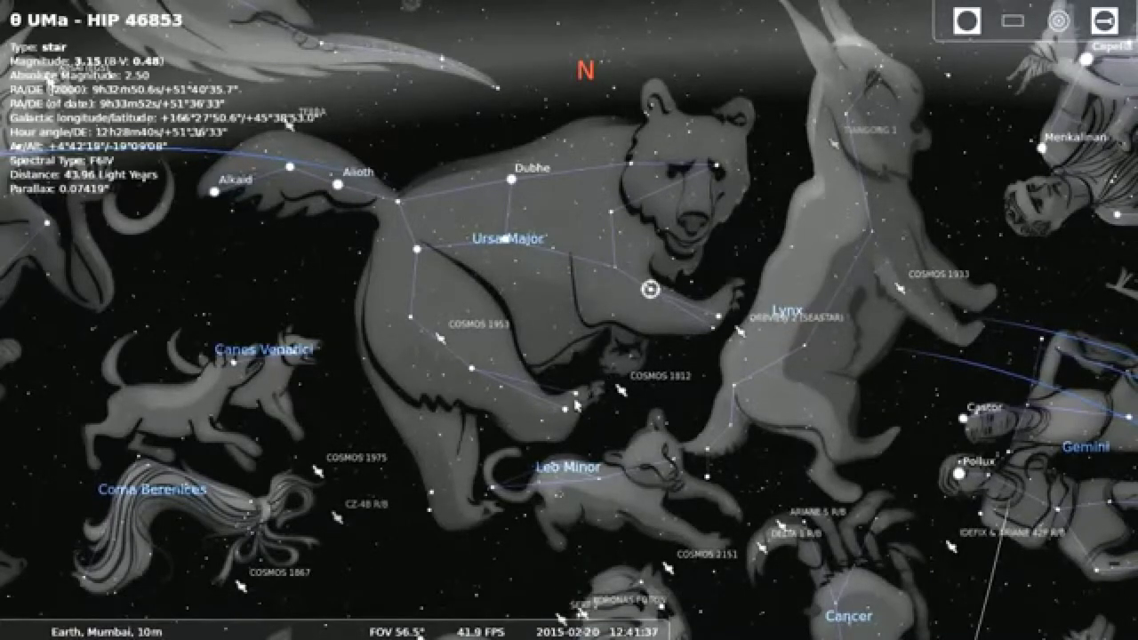
scroll(662, 301, "up", 3)
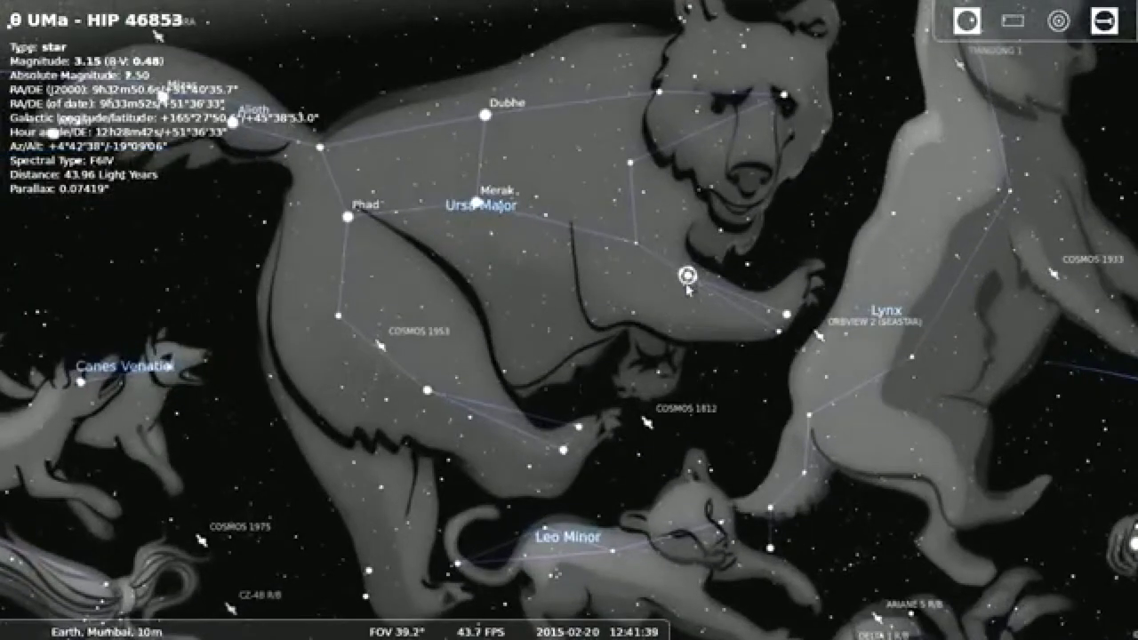
left_click_drag(686, 285, 582, 308)
Step: Hide the constellation art, labels and lines so that only the stars and satellites are shown
mouse_move(329, 625)
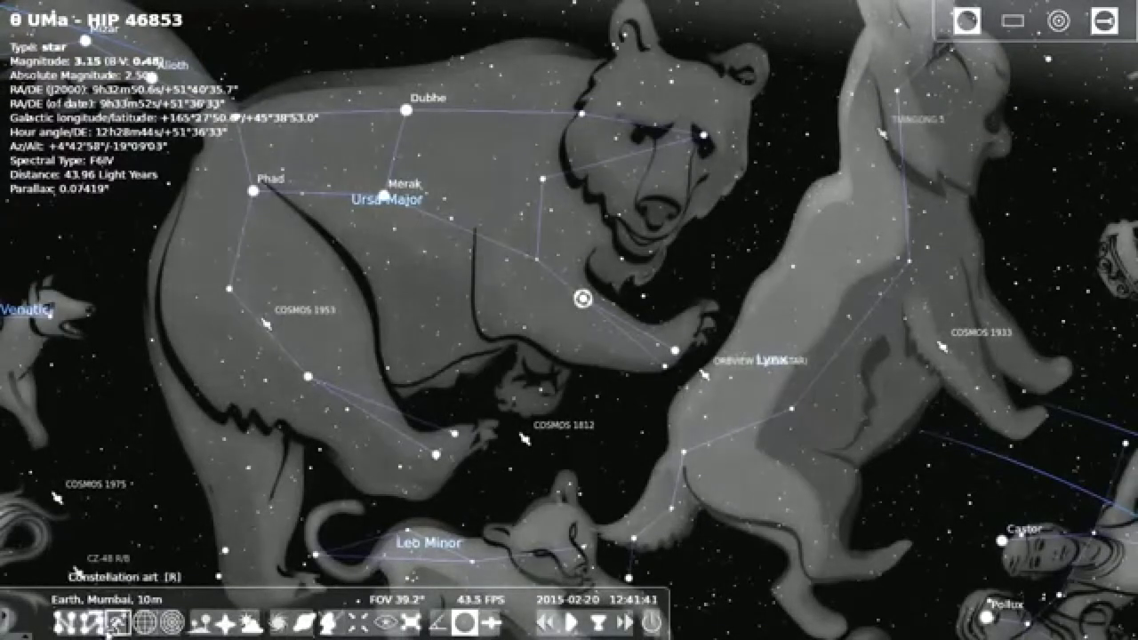
left_click(118, 623)
left_click(89, 628)
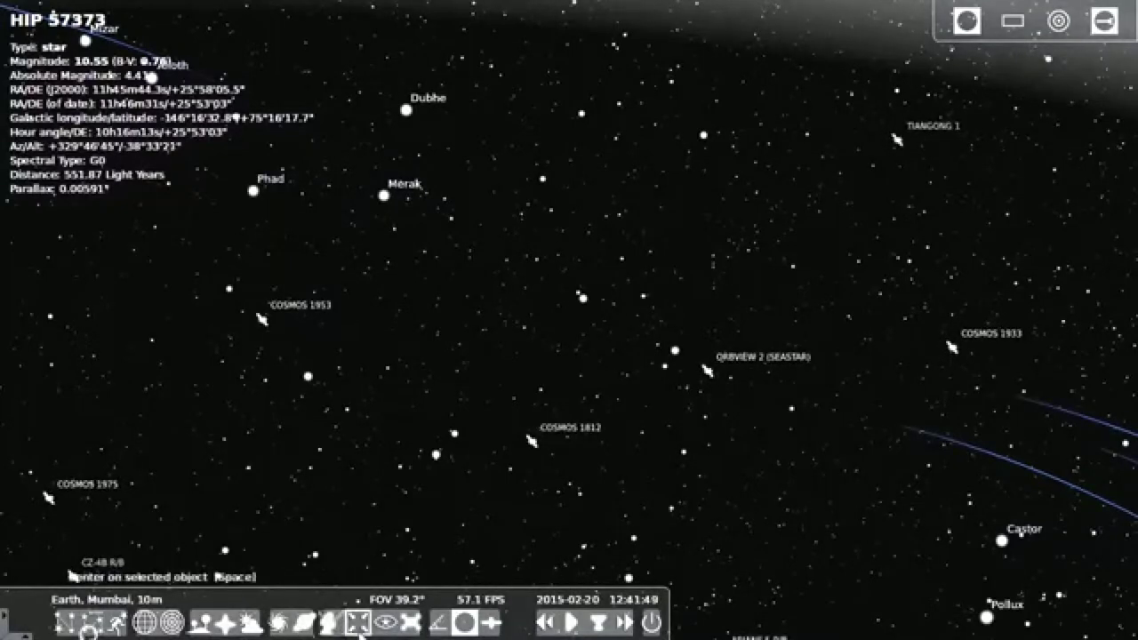
Step: Open the configuration and start downloading star catalog 5 of 9
mouse_move(7, 483)
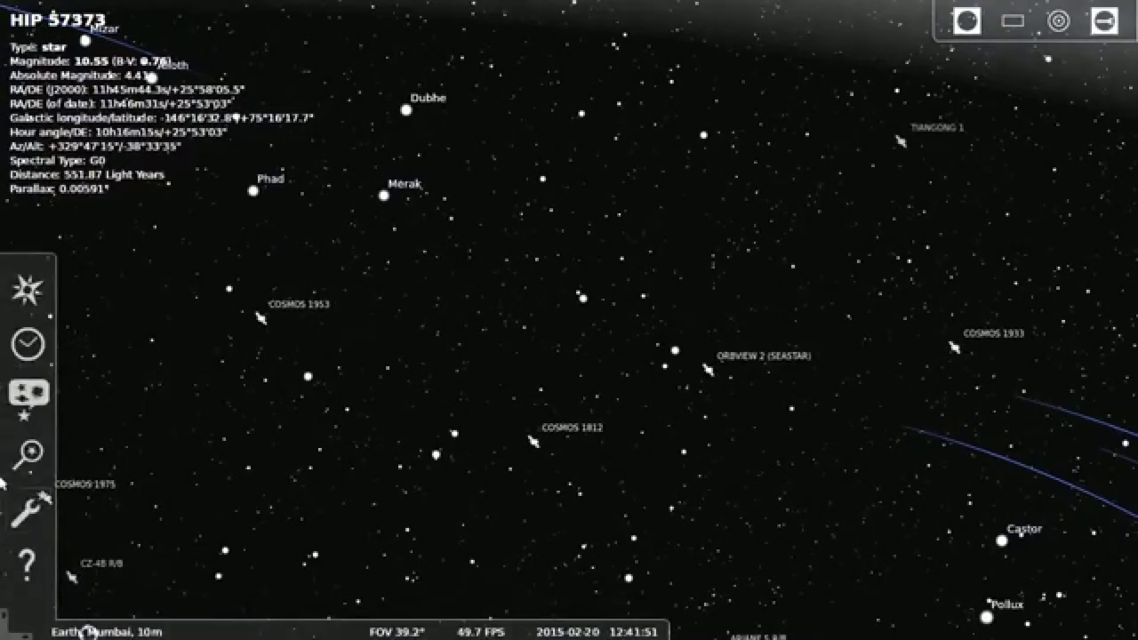
left_click(39, 509)
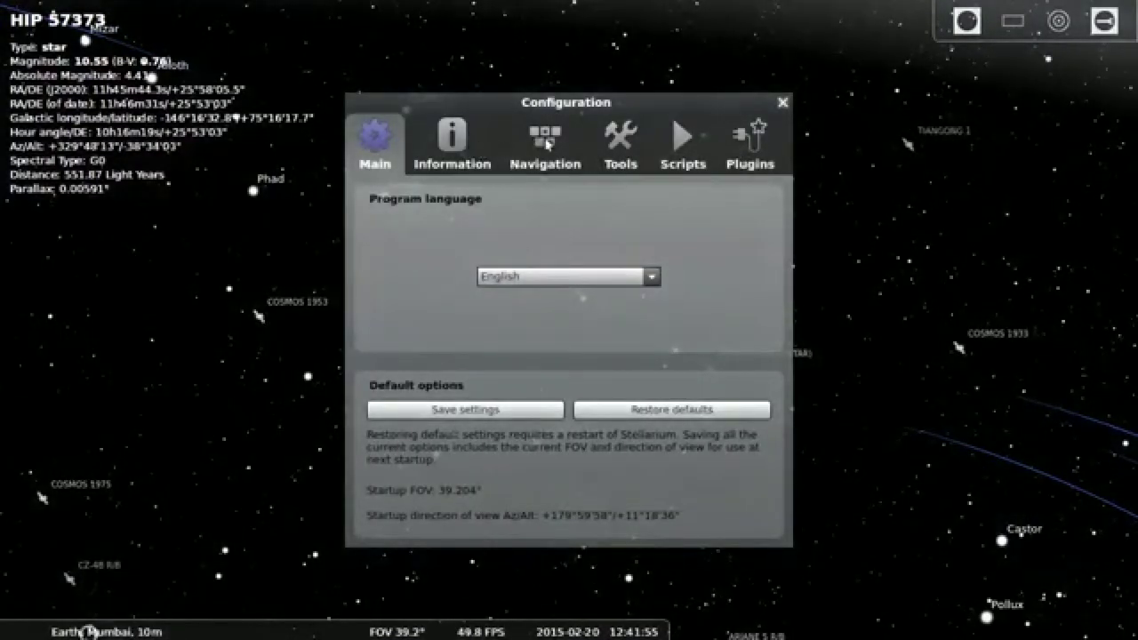
left_click(620, 147)
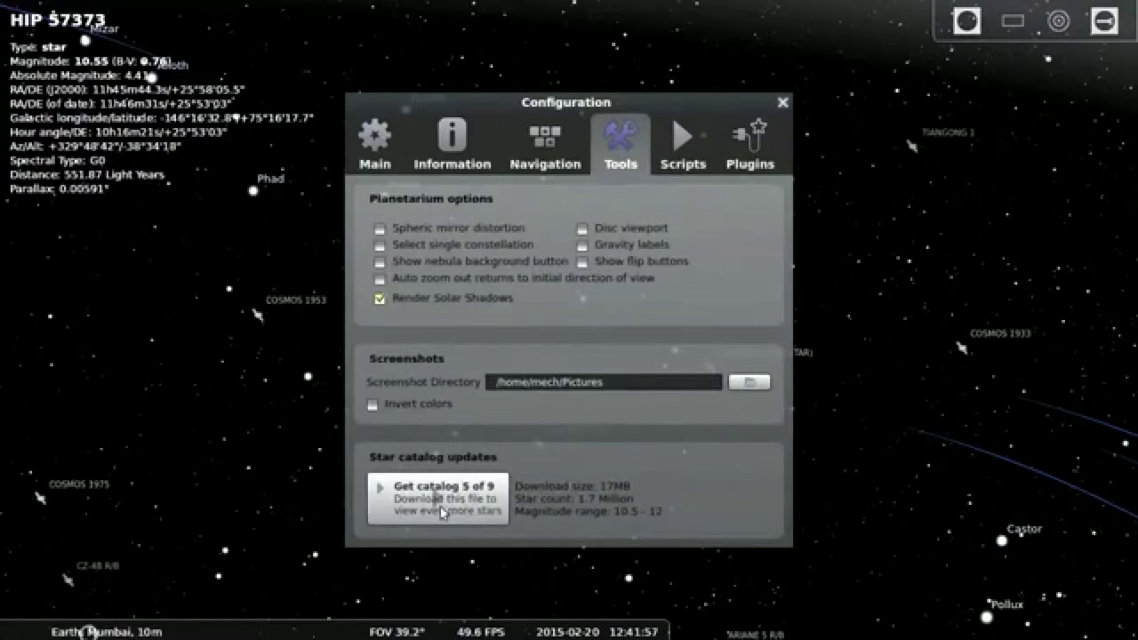
left_click(426, 516)
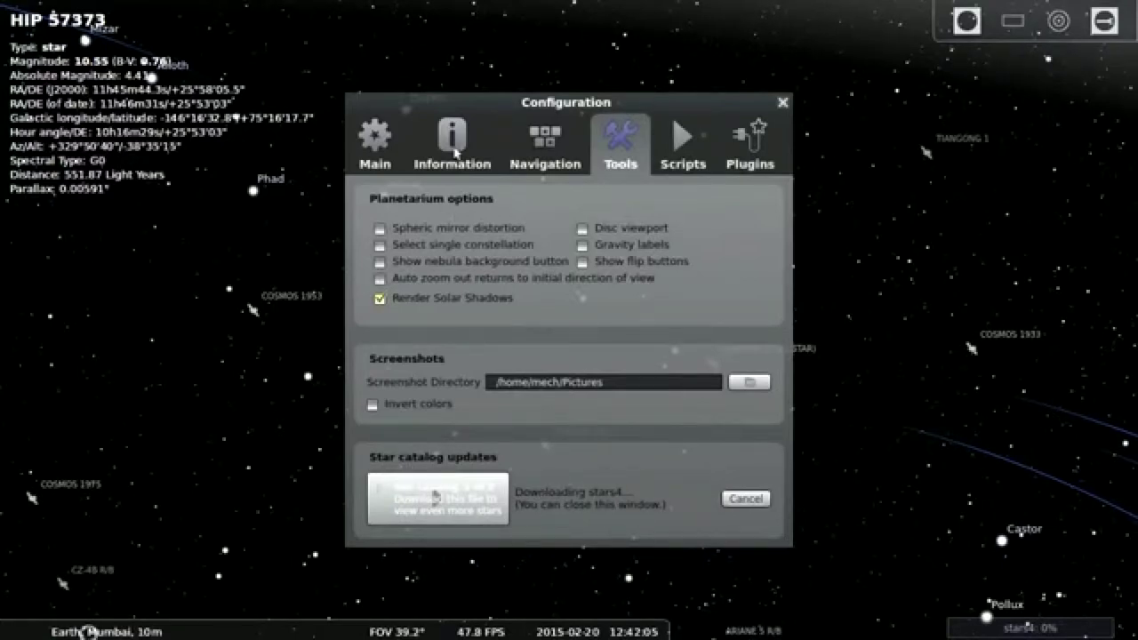
Step: Set the program language to Hindi (हिन्दी) in the main configuration settings
left_click(455, 152)
left_click(371, 141)
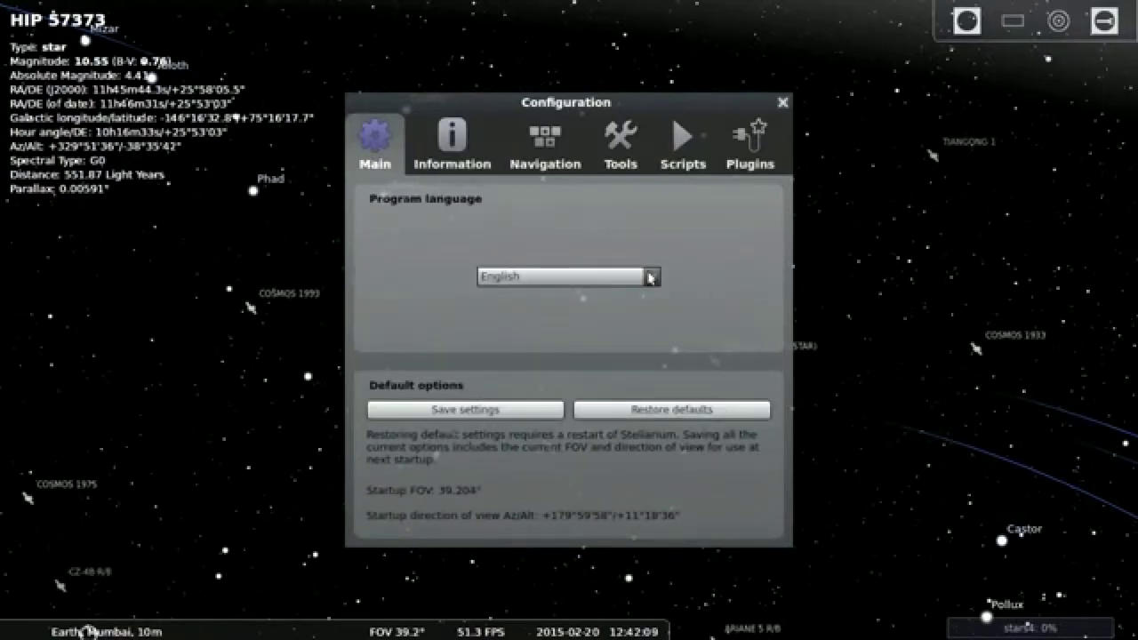
left_click(650, 277)
left_click(650, 280)
left_click(650, 279)
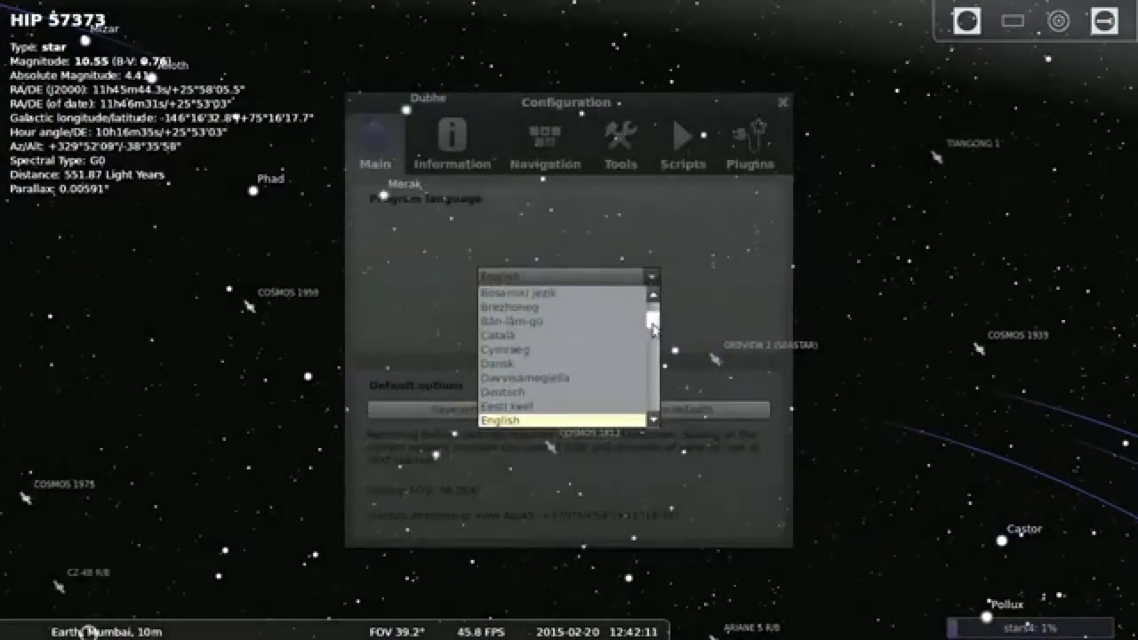
left_click_drag(654, 329, 660, 394)
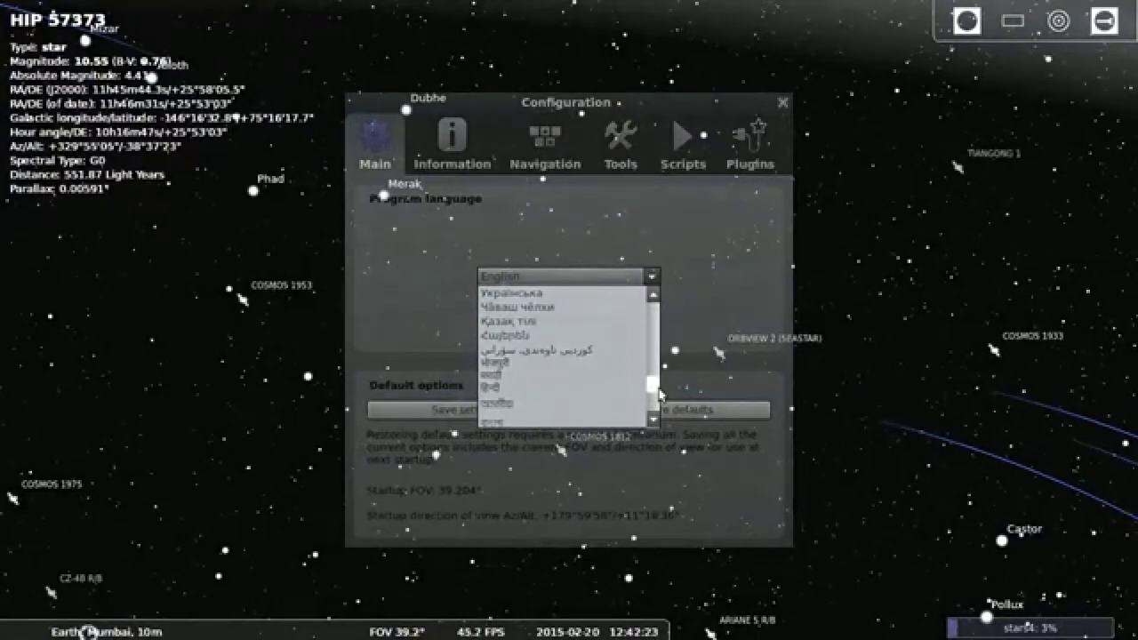
left_click(533, 391)
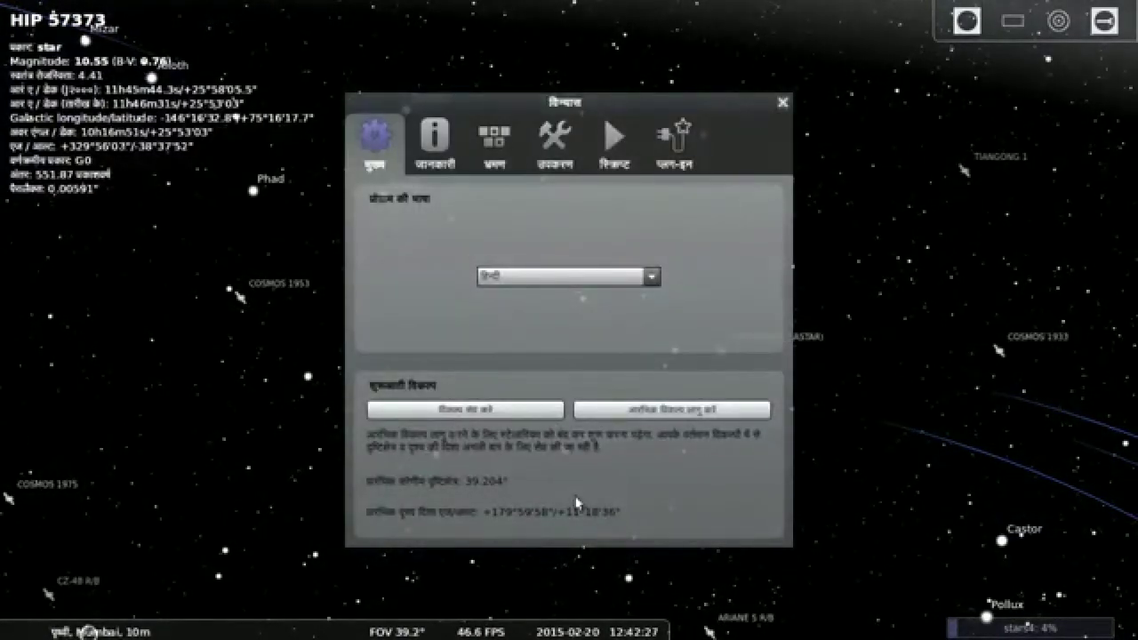
Step: Try English (Australia) as the program language
left_click(652, 278)
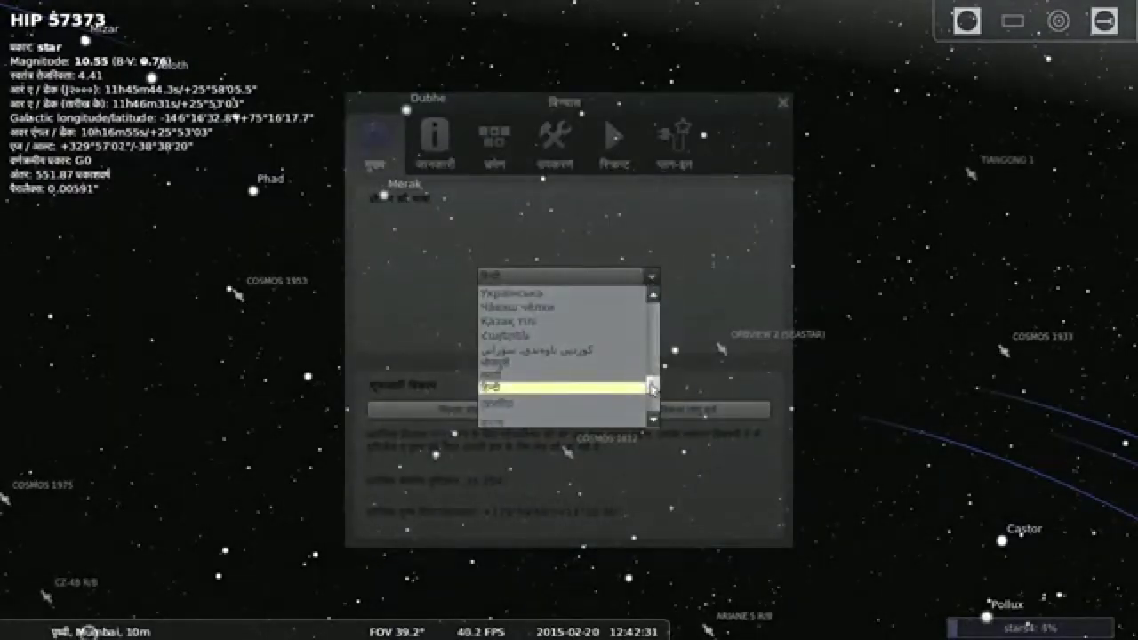
left_click_drag(653, 389, 651, 305)
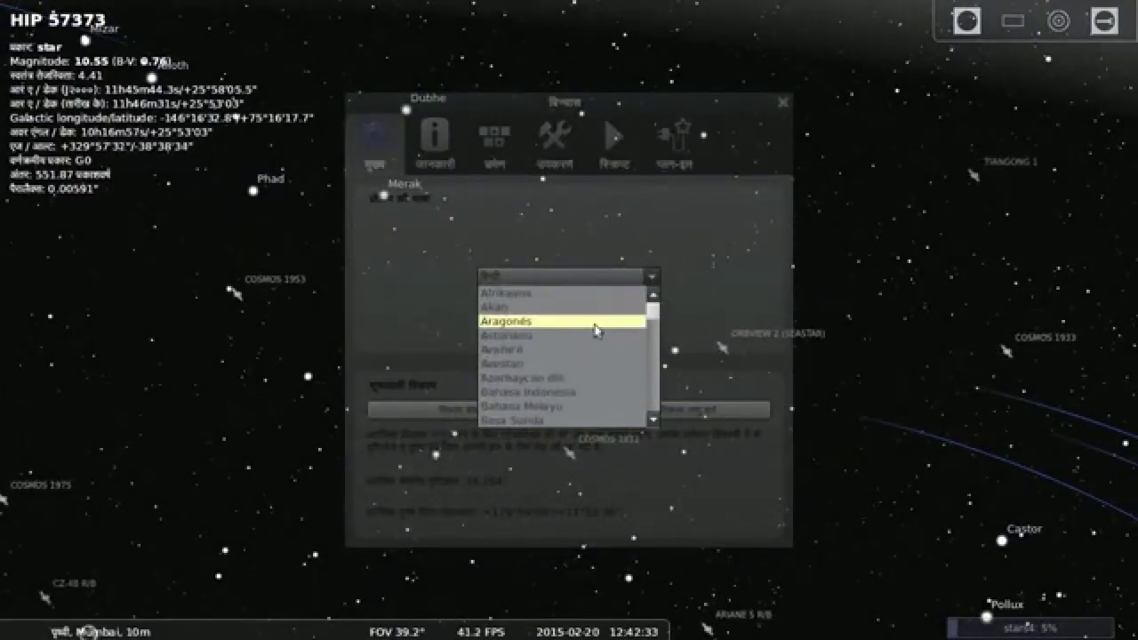
scroll(595, 331, "down", 6)
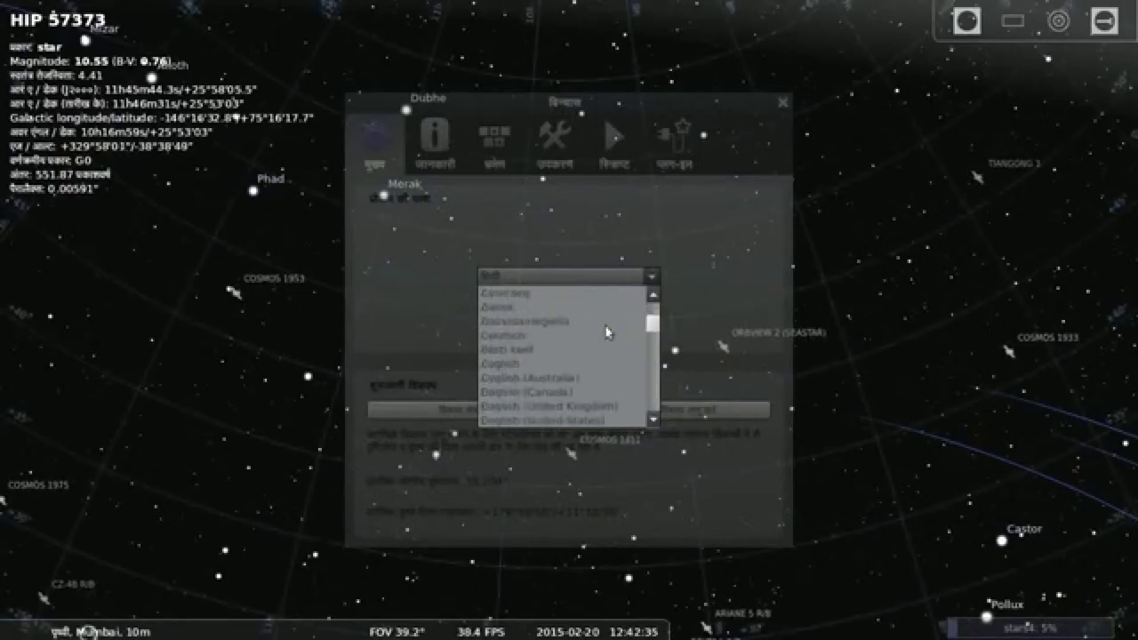
left_click(525, 378)
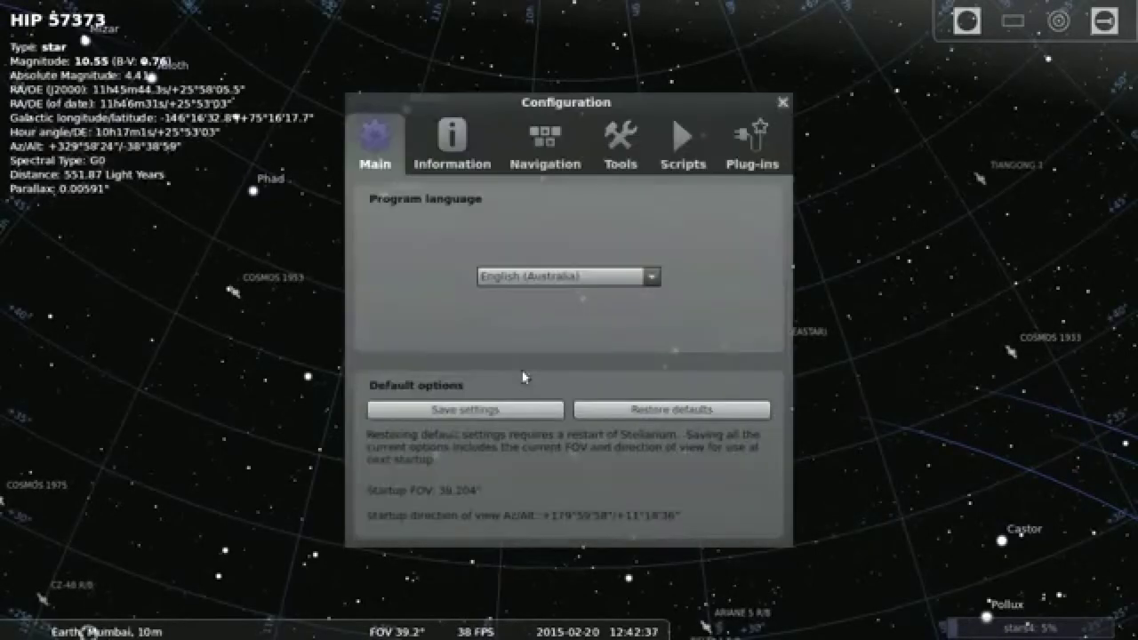
Step: Set the program language to English, save the current settings as defaults and close the configuration
left_click(623, 277)
left_click(534, 364)
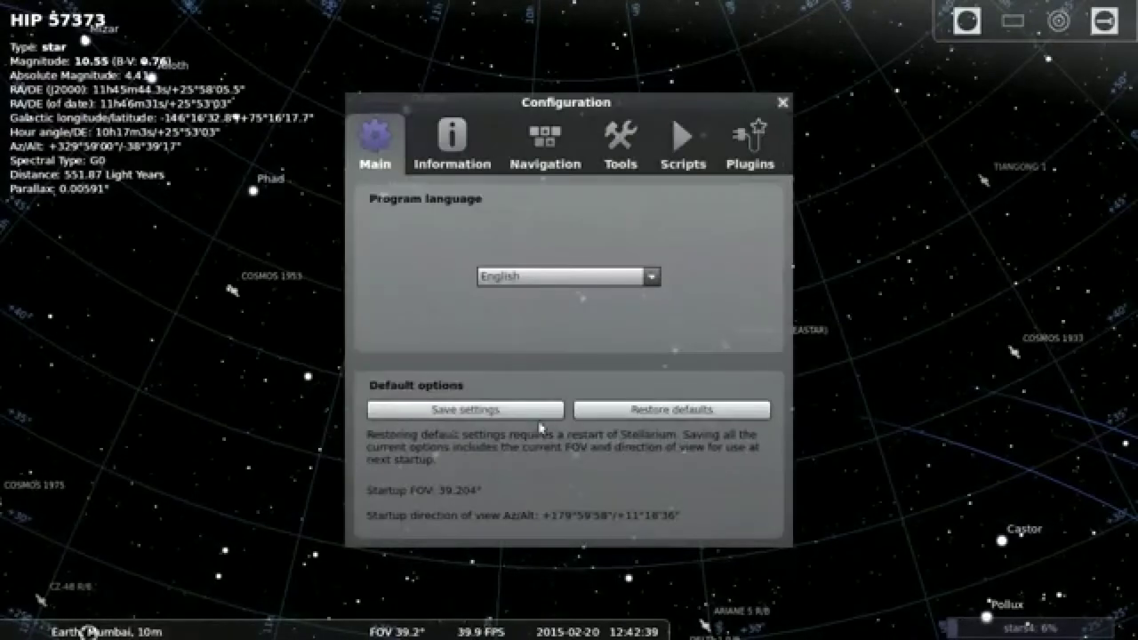
left_click(427, 409)
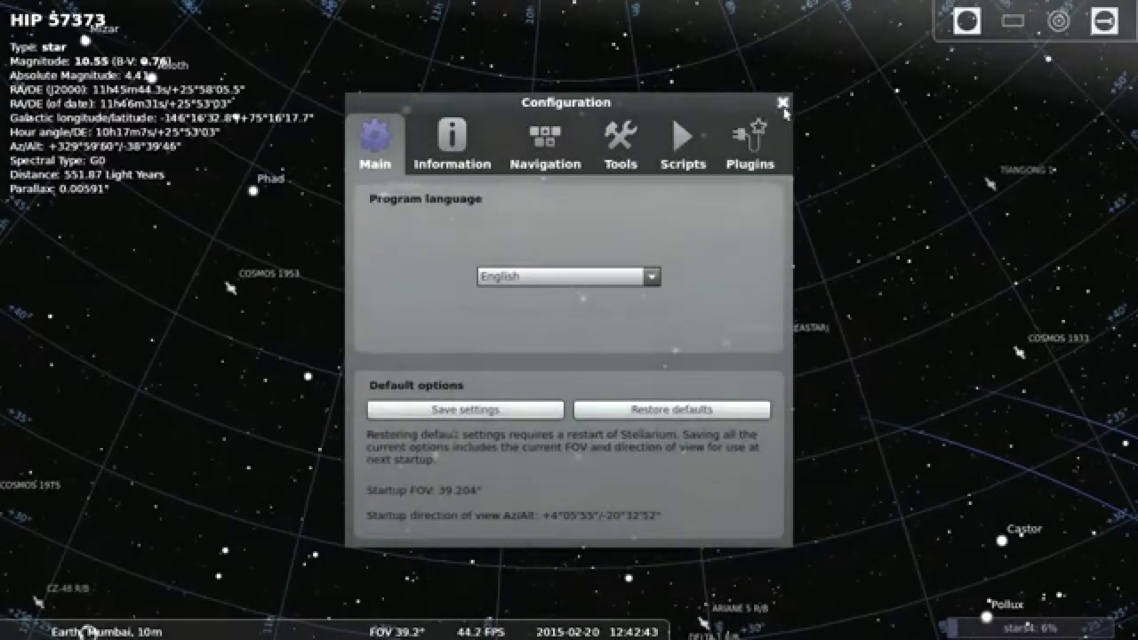
left_click(782, 102)
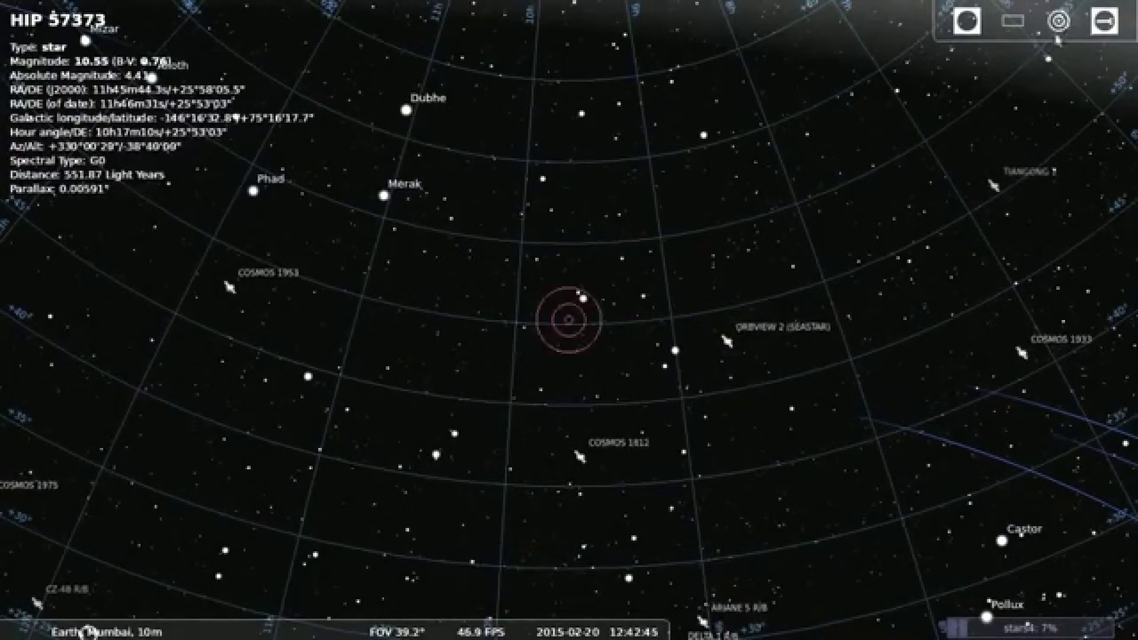
Step: Show the Telrad sight and zoom in on the stars around its circles
scroll(619, 326, "down", 3)
scroll(620, 327, "up", 10)
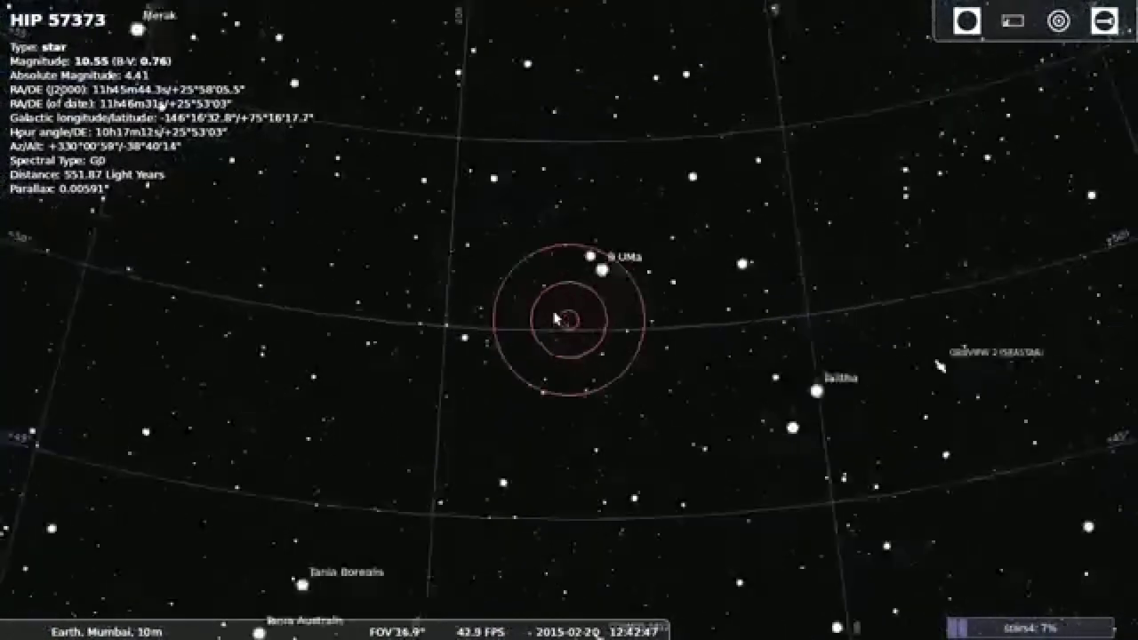
Step: Turn the ground and atmosphere back on and select the AJISAI (EGS) satellite above the northern horizon
mouse_move(224, 629)
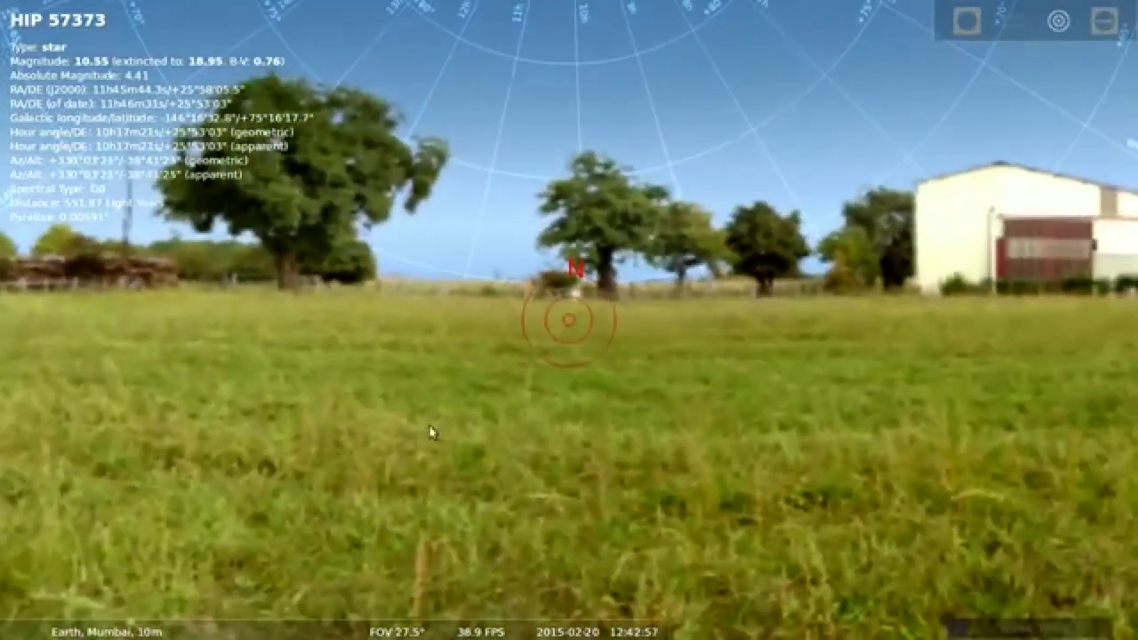
left_click_drag(660, 298, 637, 397)
scroll(639, 403, "down", 3)
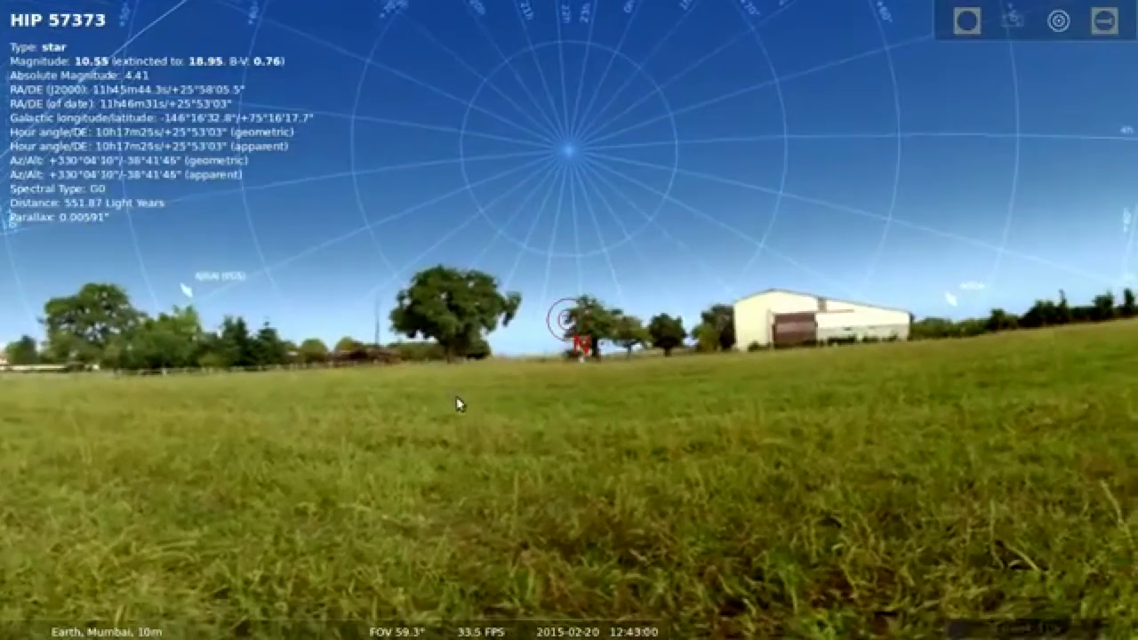
left_click_drag(276, 320, 297, 307)
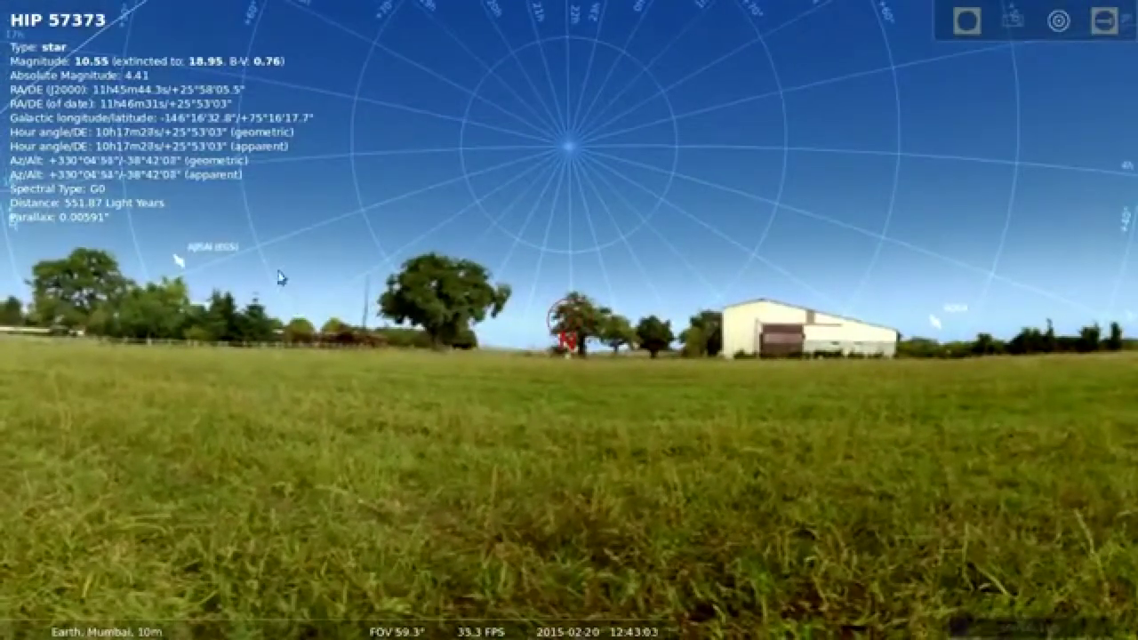
left_click(183, 264)
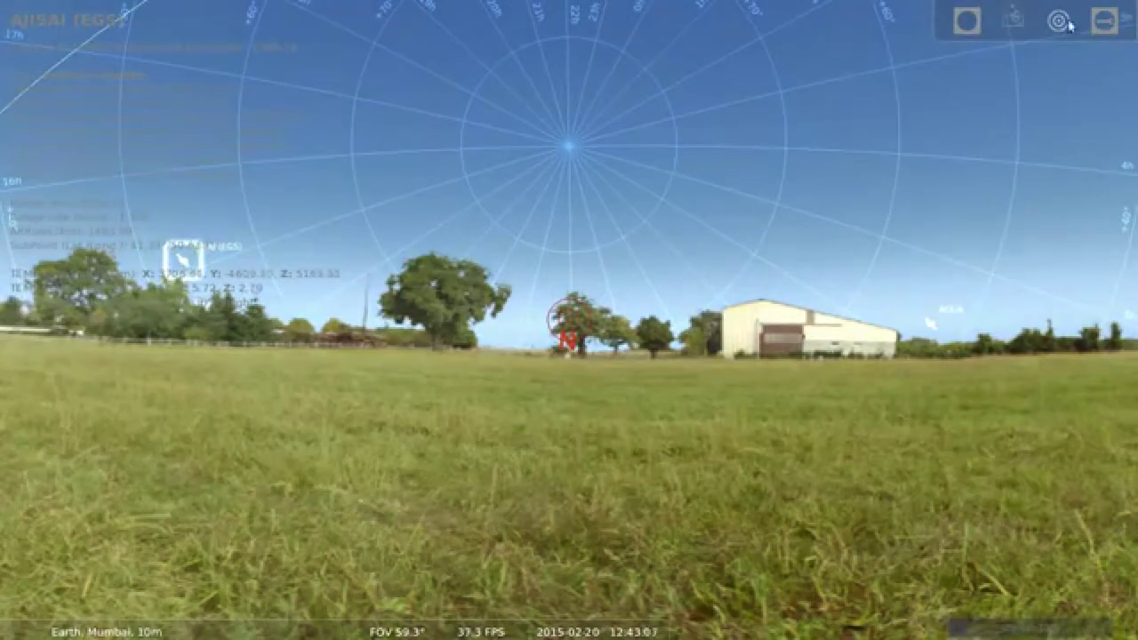
Step: Select the star 14 Per, show it through the ocular view, clear the selection and turn off the atmosphere
left_click(1068, 21)
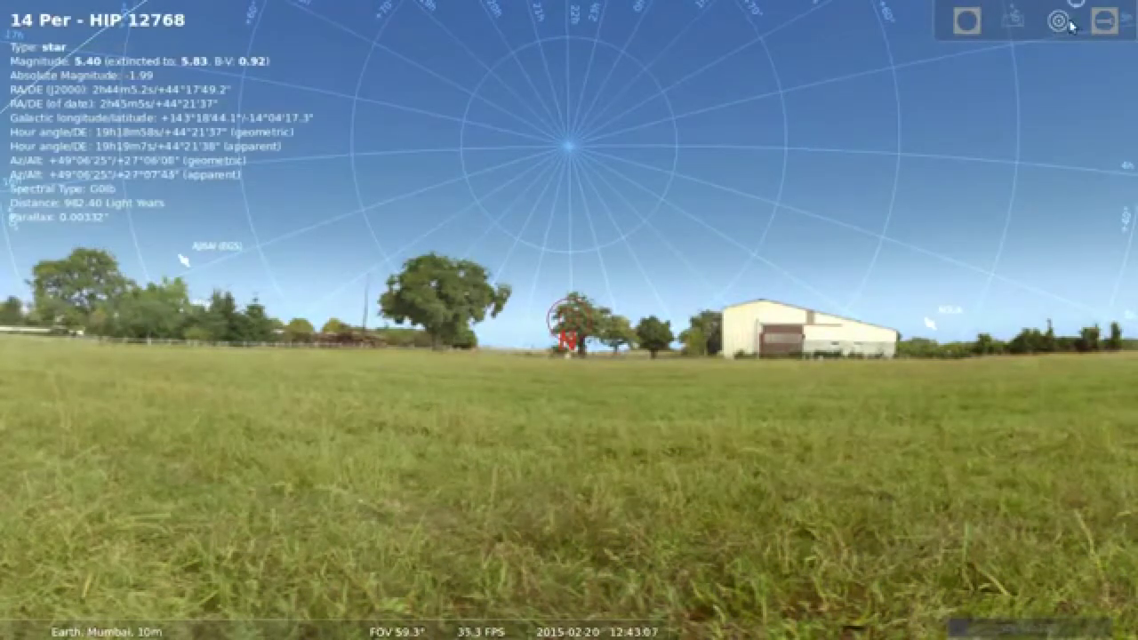
left_click(966, 23)
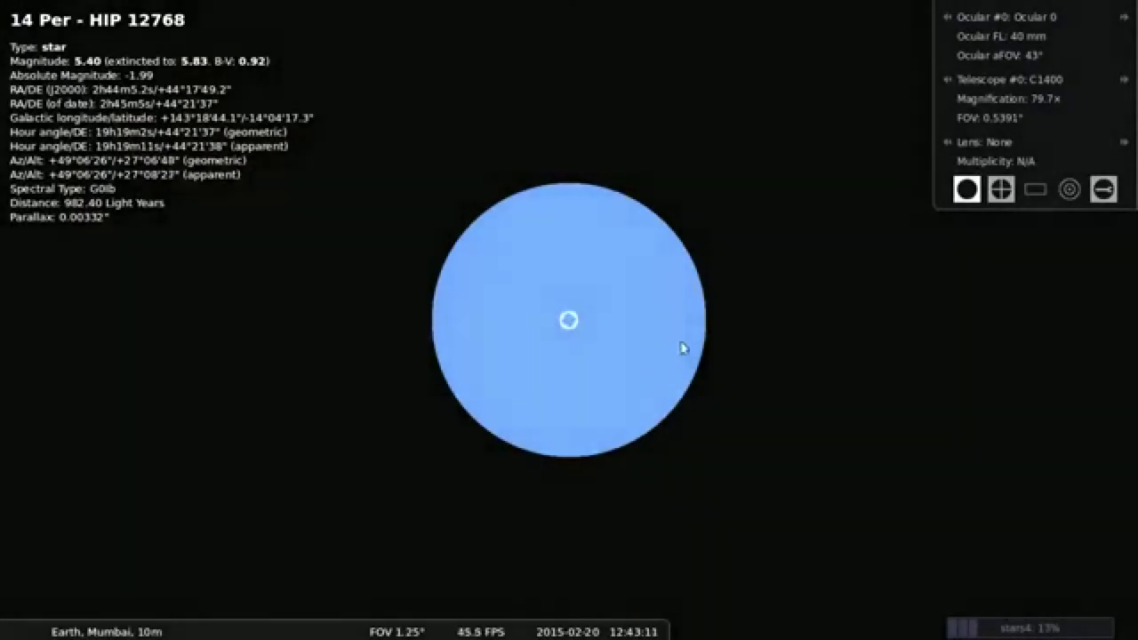
right_click(592, 353)
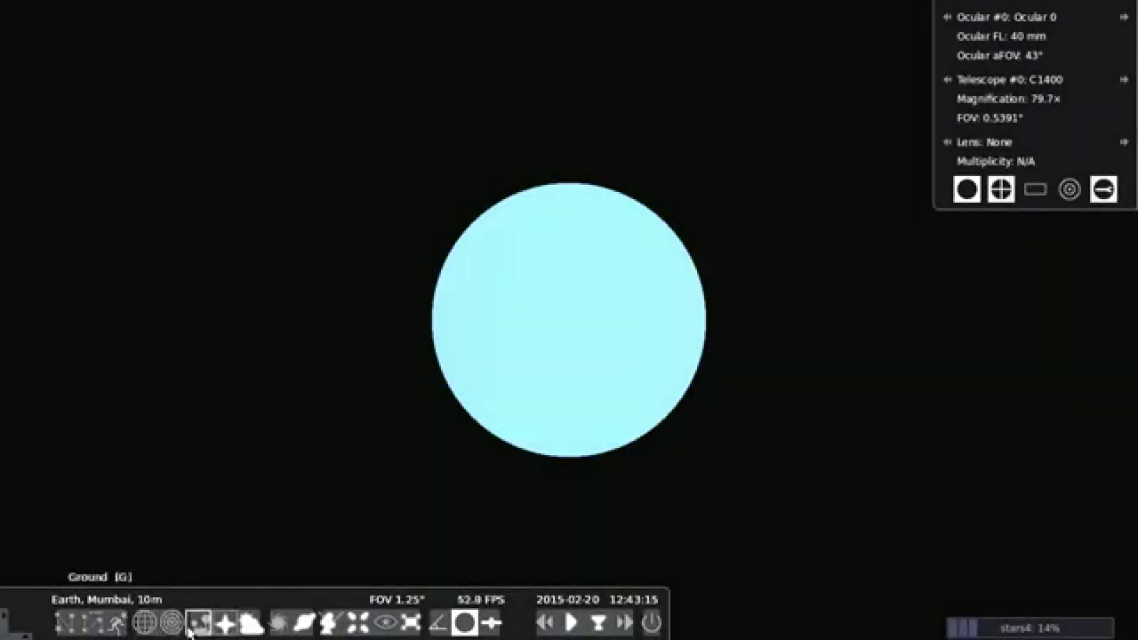
left_click(251, 623)
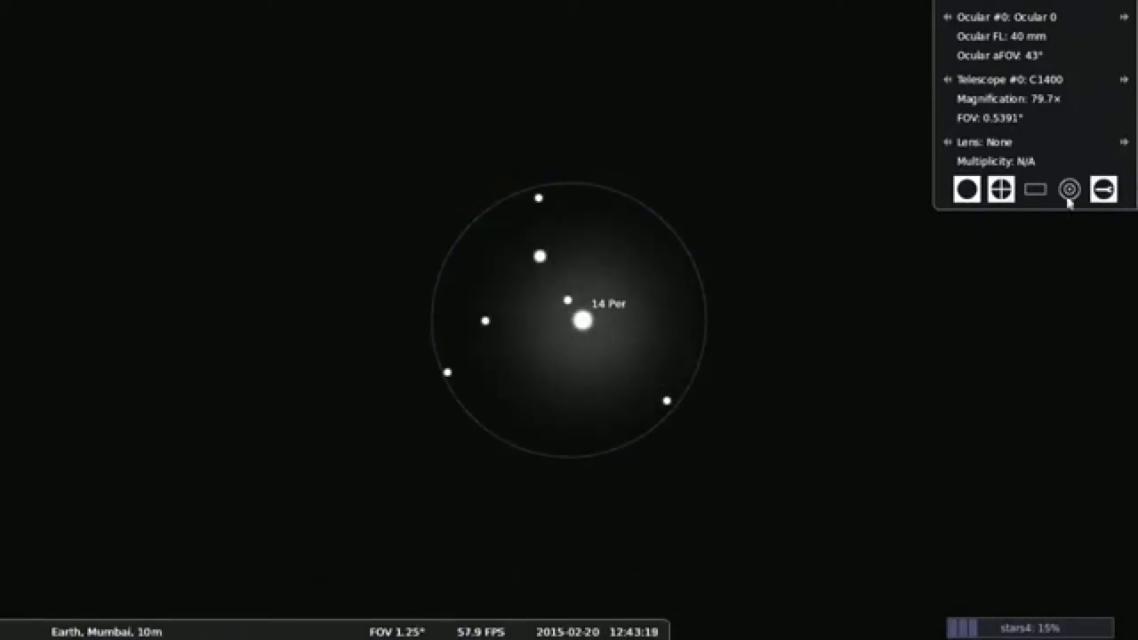
Step: Turn on the crosshairs in the ocular view, then leave the ocular view
left_click(997, 201)
left_click(998, 201)
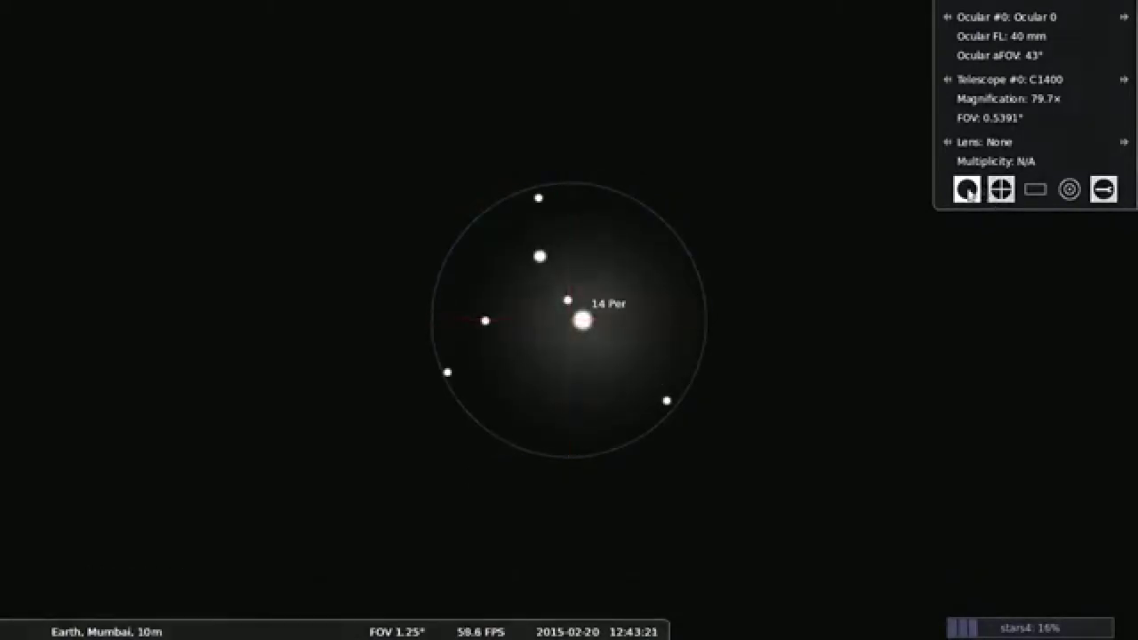
left_click(969, 192)
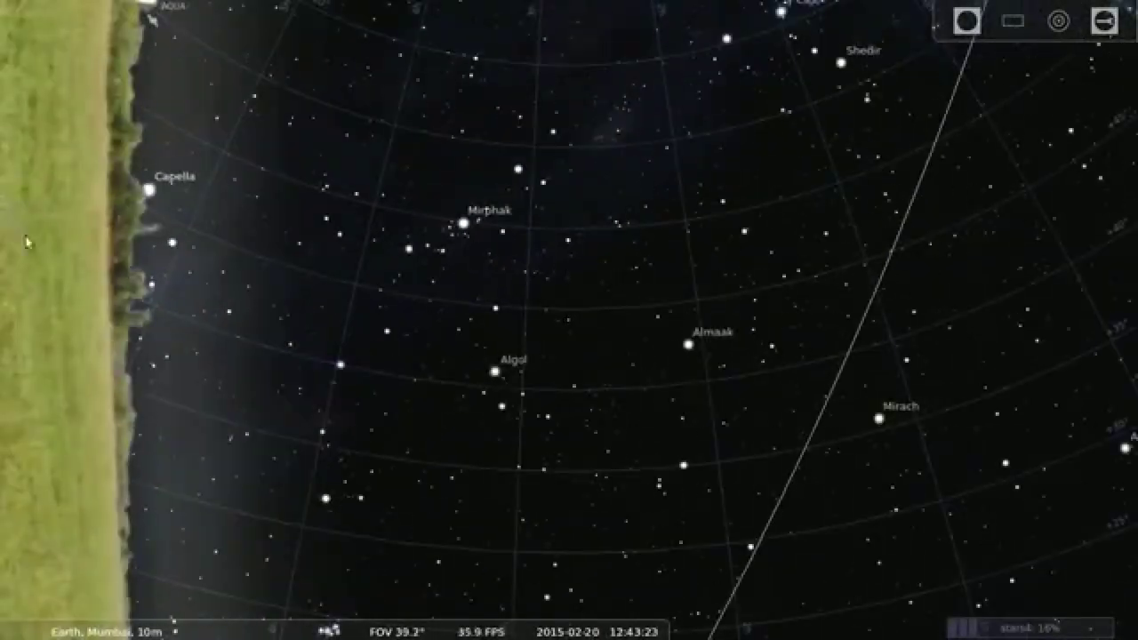
Step: Turn the sky view to the northern horizon below Polaris and quit Stellarium
left_click_drag(27, 241, 913, 579)
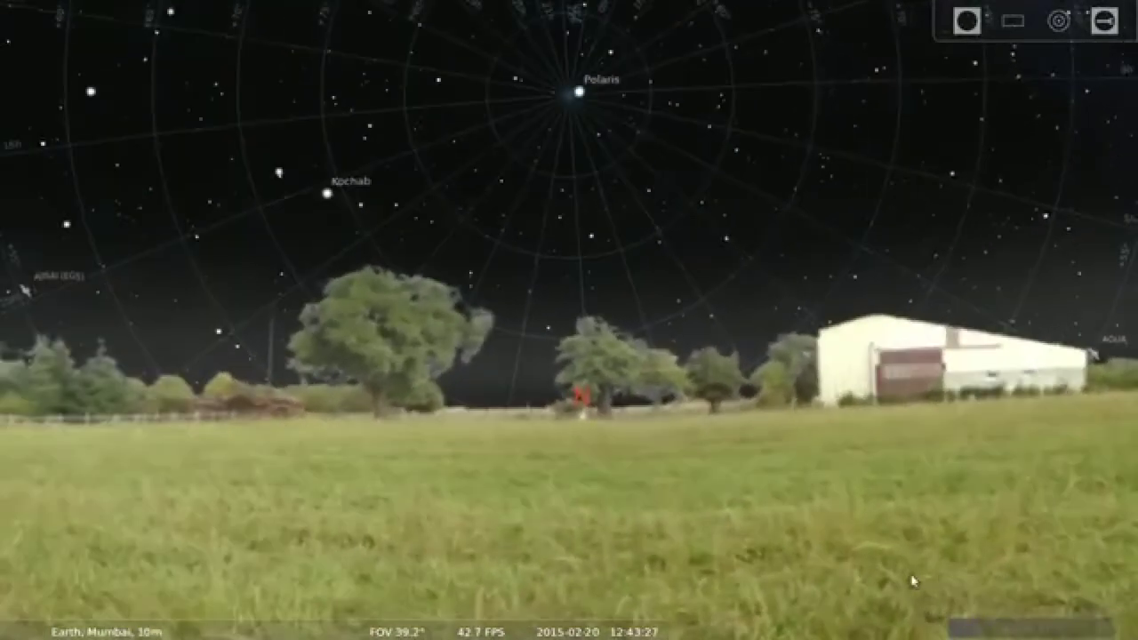
left_click_drag(656, 355, 701, 419)
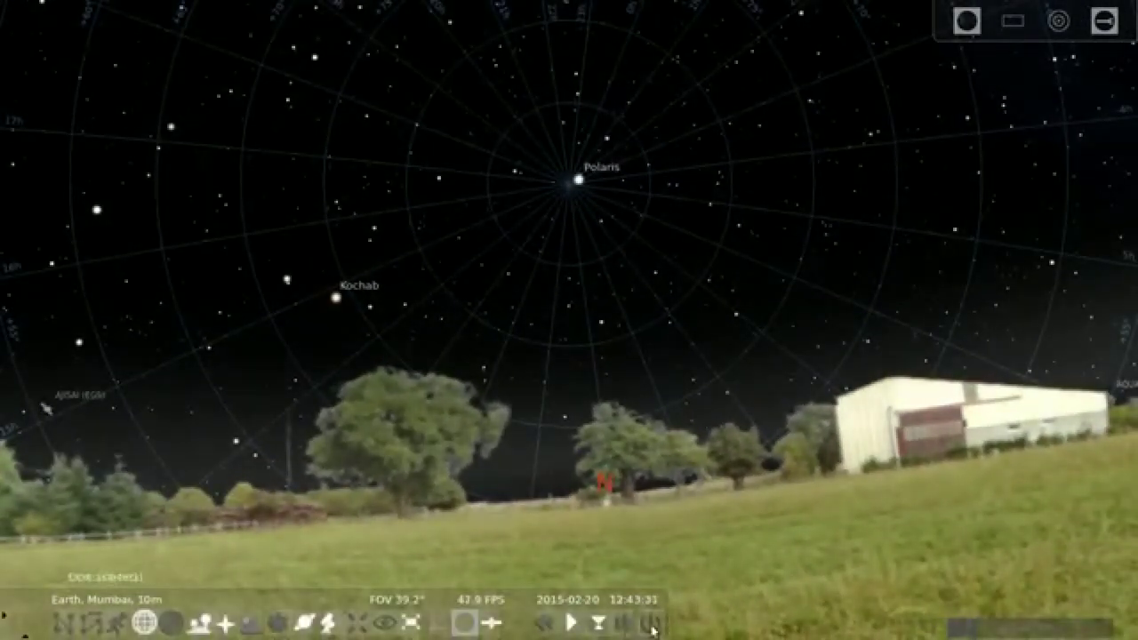
left_click(654, 630)
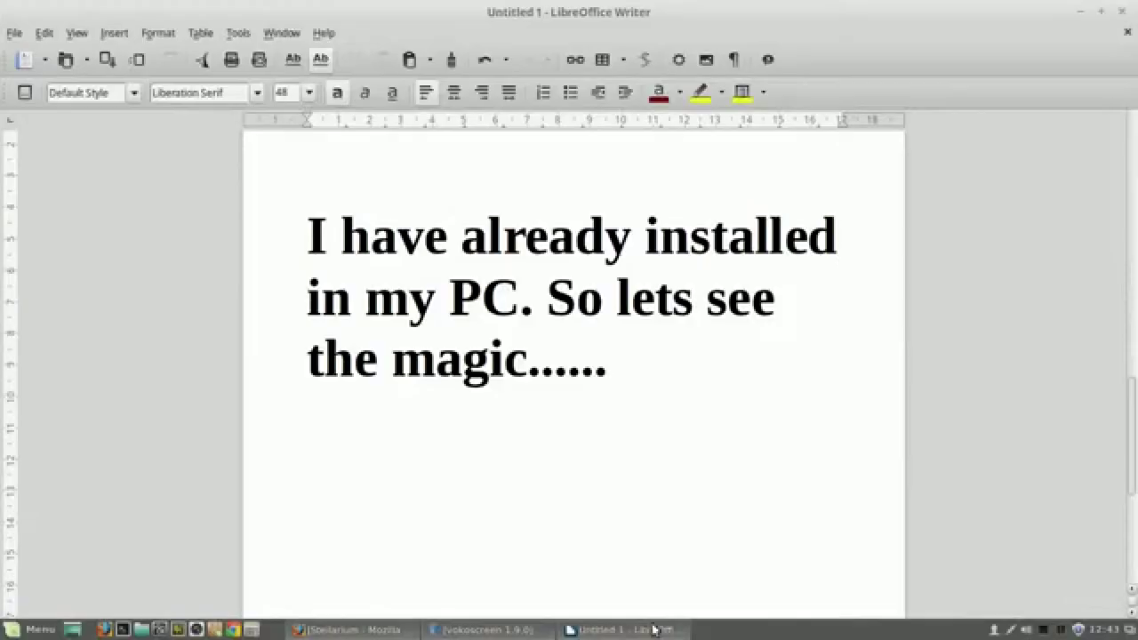
Step: In the LibreOffice Writer document, start a new paragraph a few blank lines below "the magic......" with "so we can make"
scroll(561, 401, "down", 6)
scroll(602, 361, "up", 3)
left_click(677, 271)
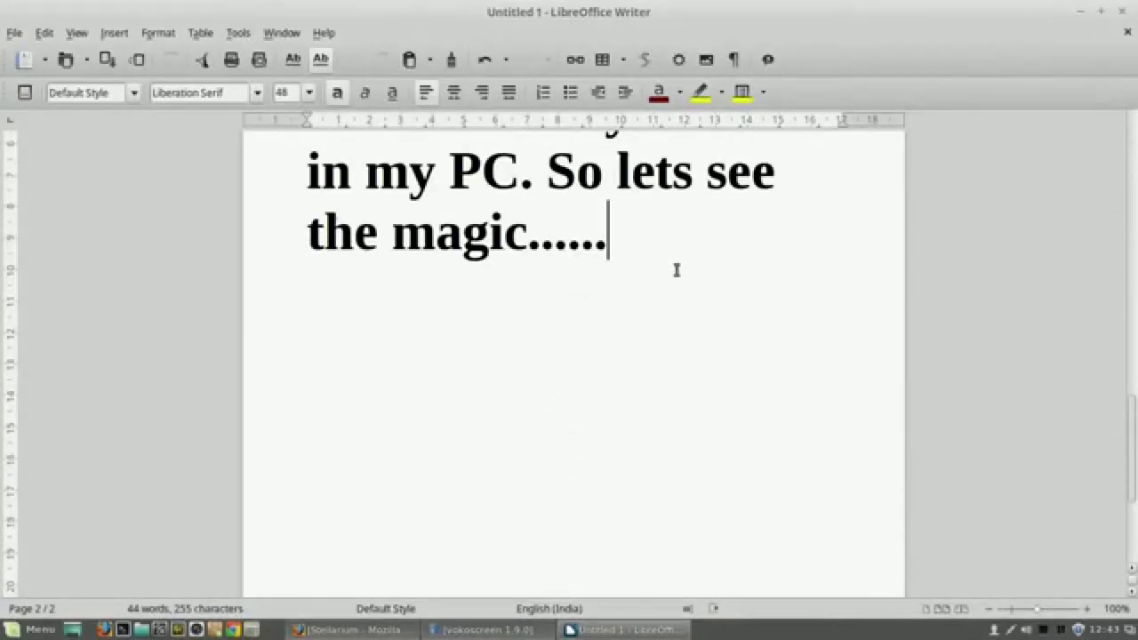
type("so")
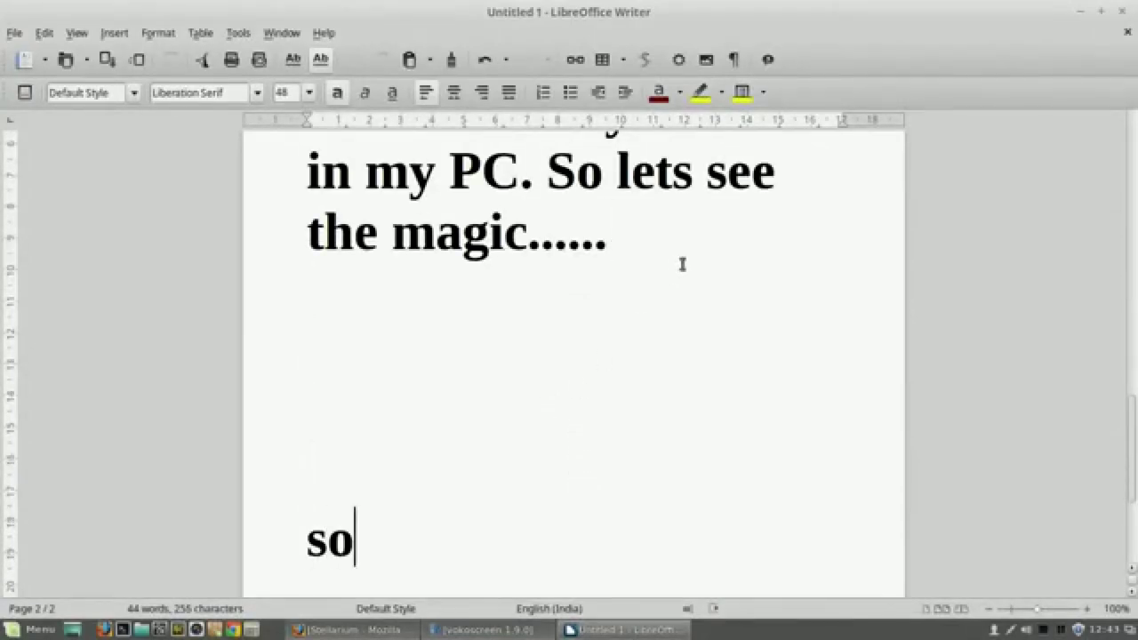
type(" we c")
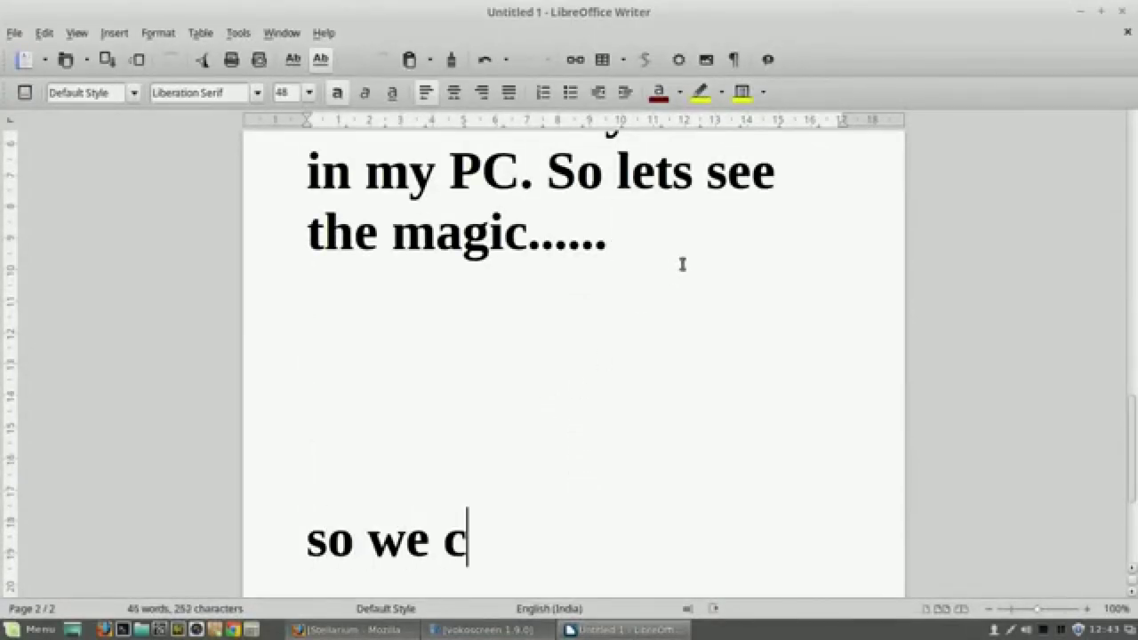
type("an make ")
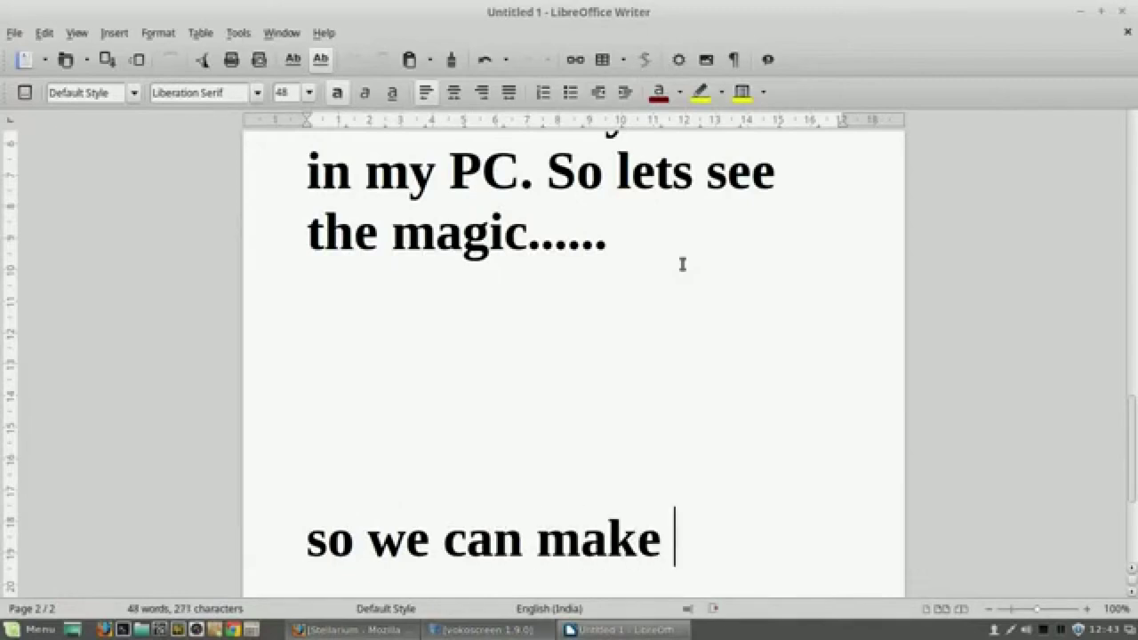
Step: Continue the sentence with "a better school project with this and can also"
type("a b")
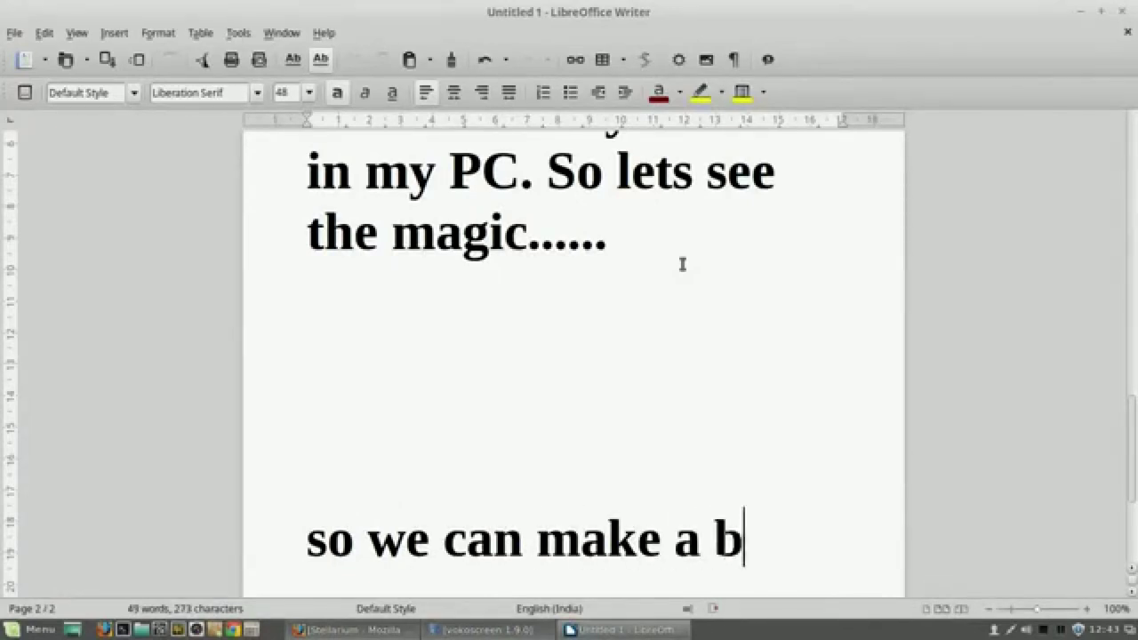
type("etter pro")
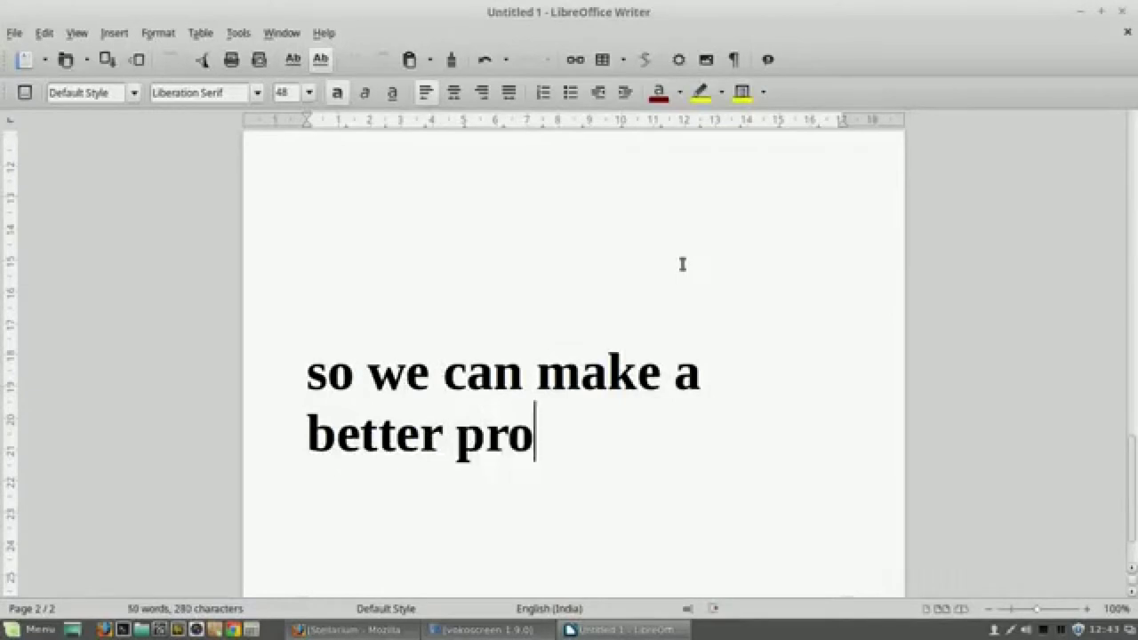
key("BackSpace")
key("BackSpace")
key("BackSpace")
type("s")
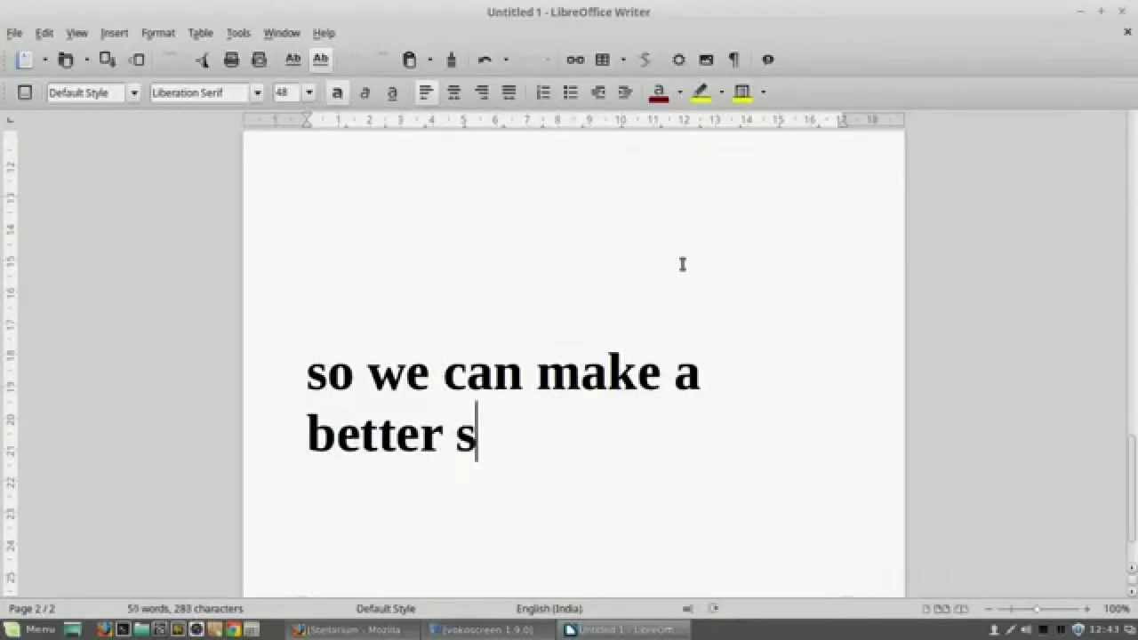
type("chool pro")
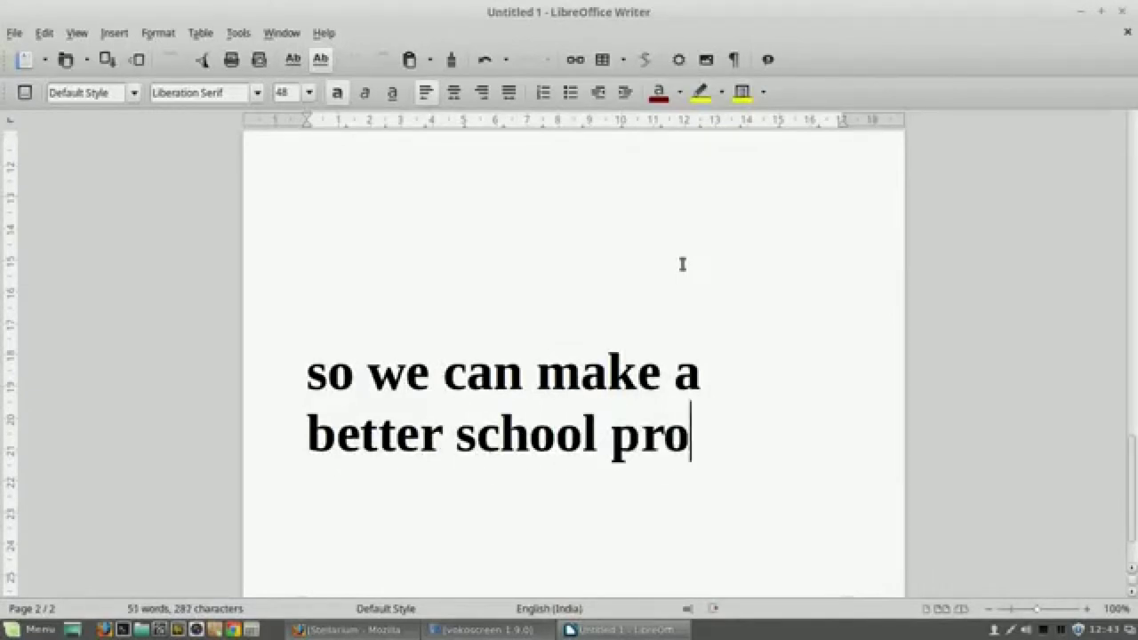
type("ject w")
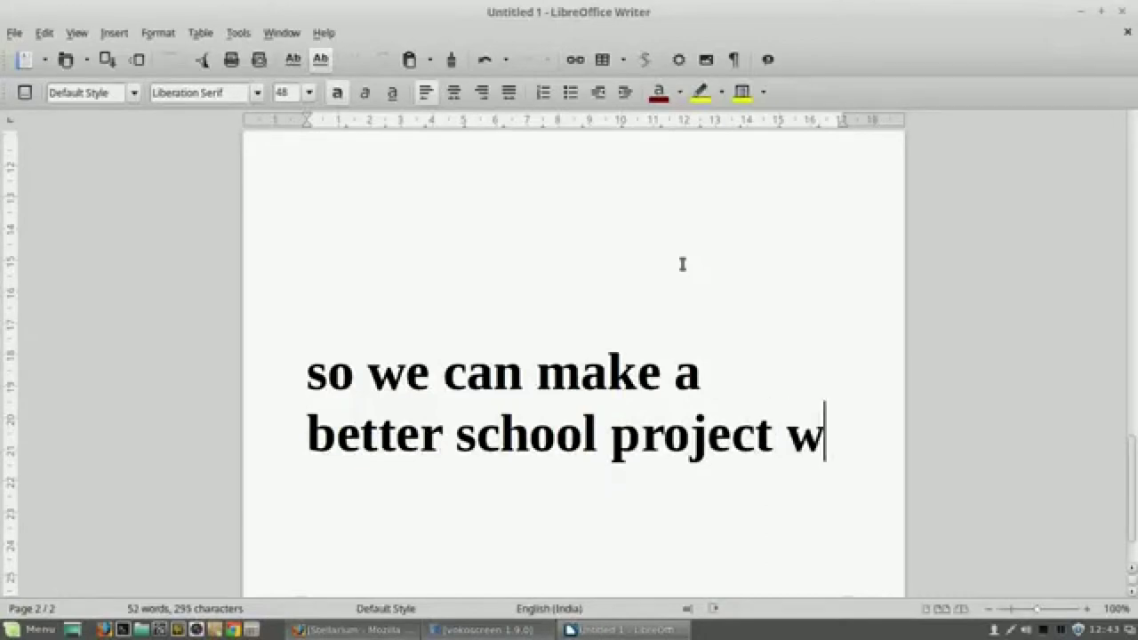
type("ith th")
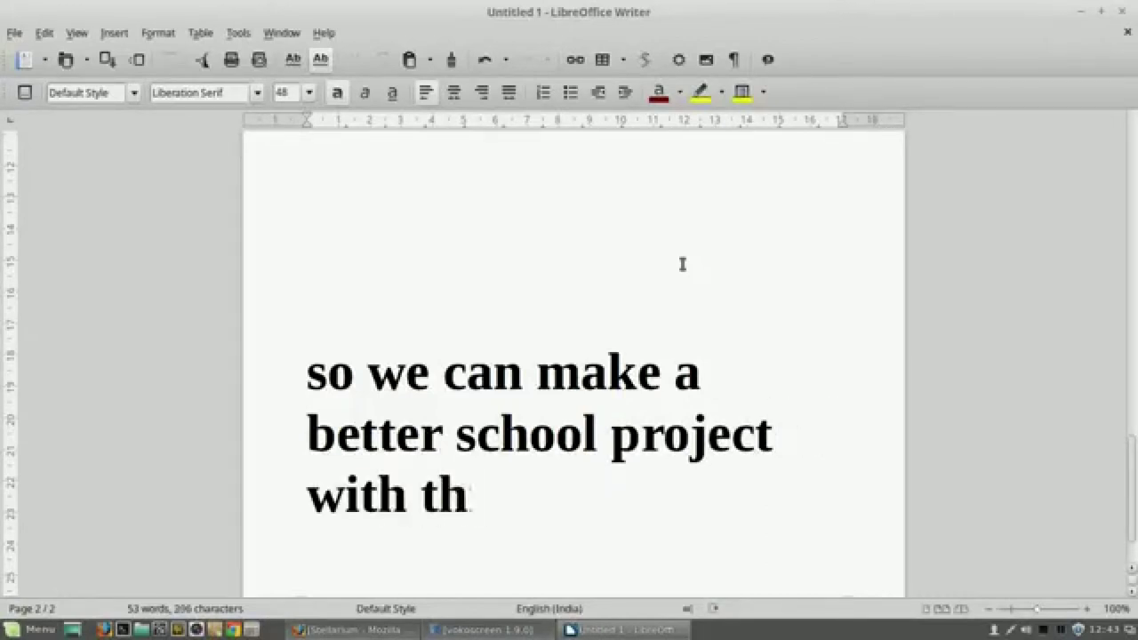
type("is and ca")
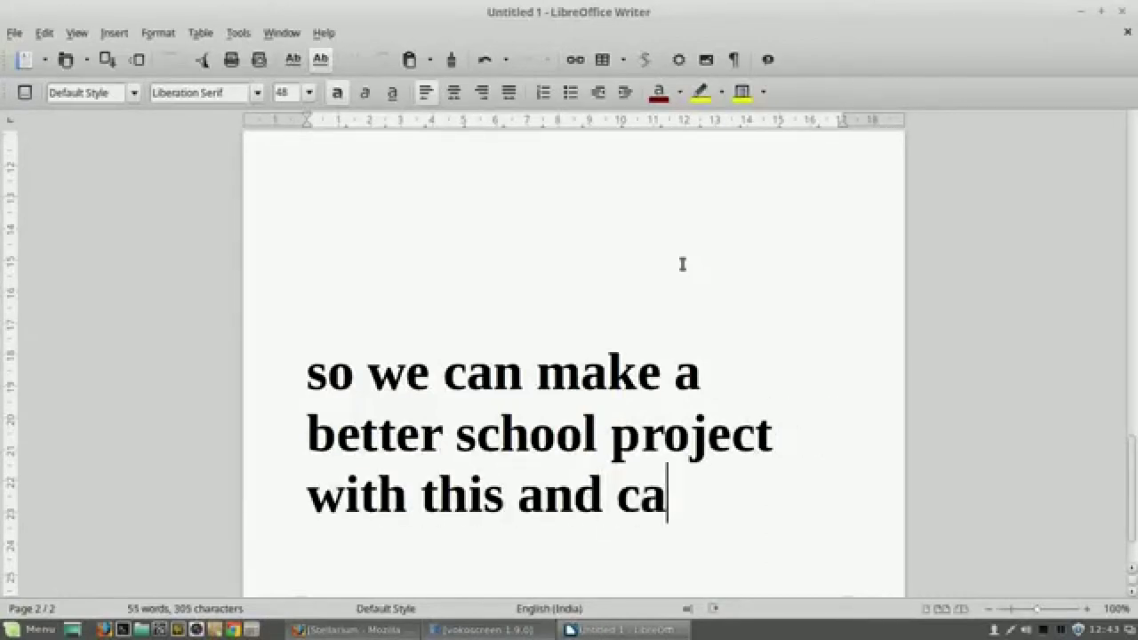
type("n also")
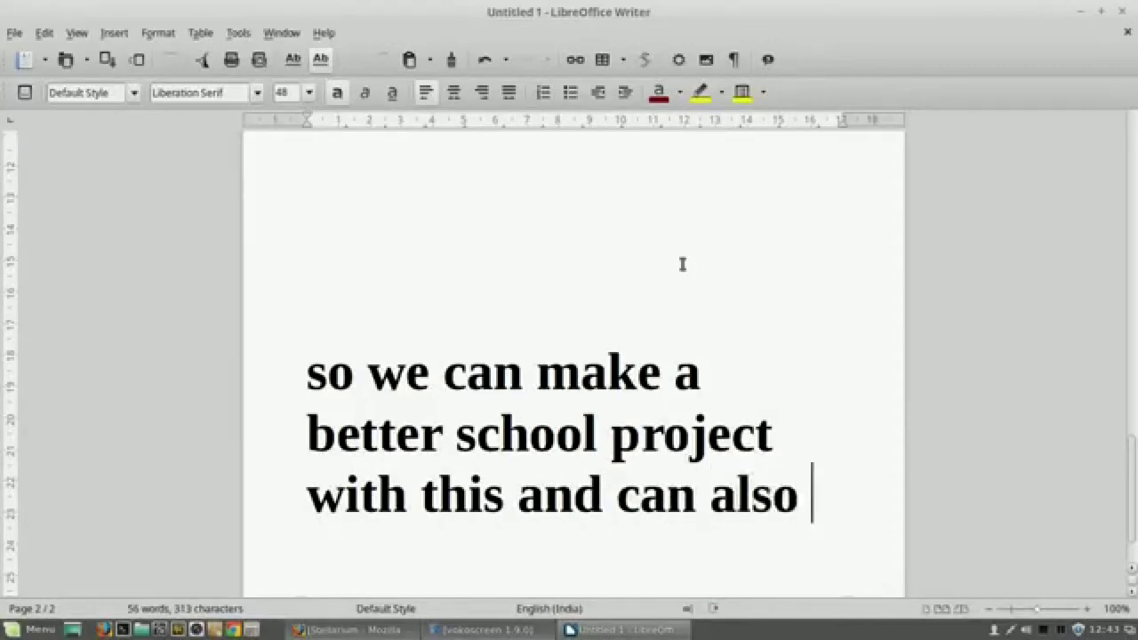
Step: Continue the sentence with "take printout of the same"
type(" take pri")
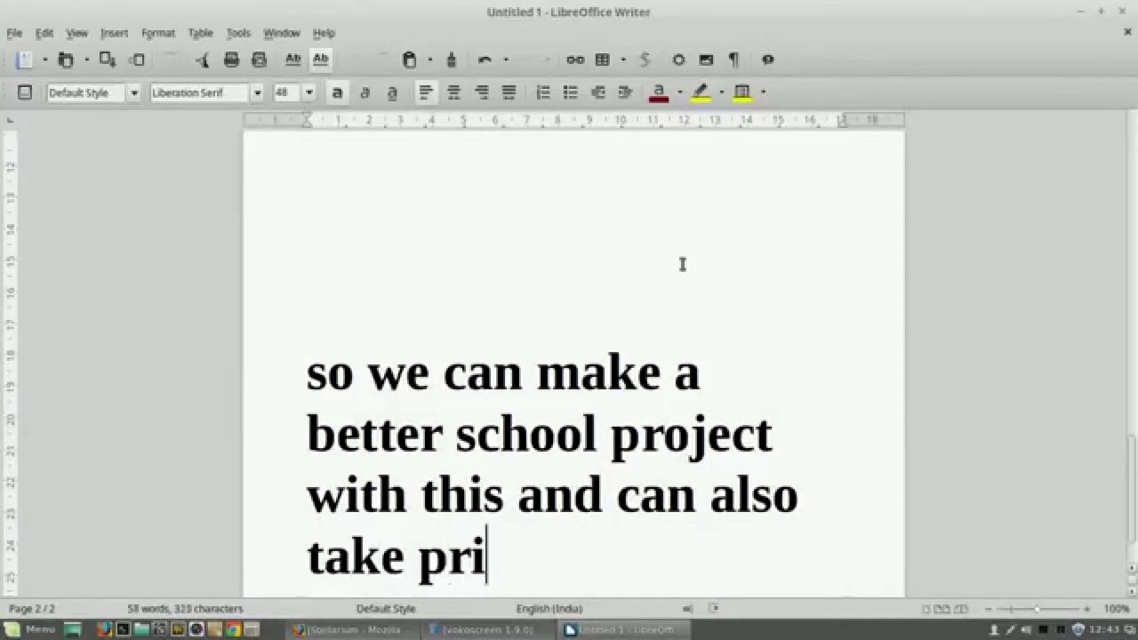
type("ntout ")
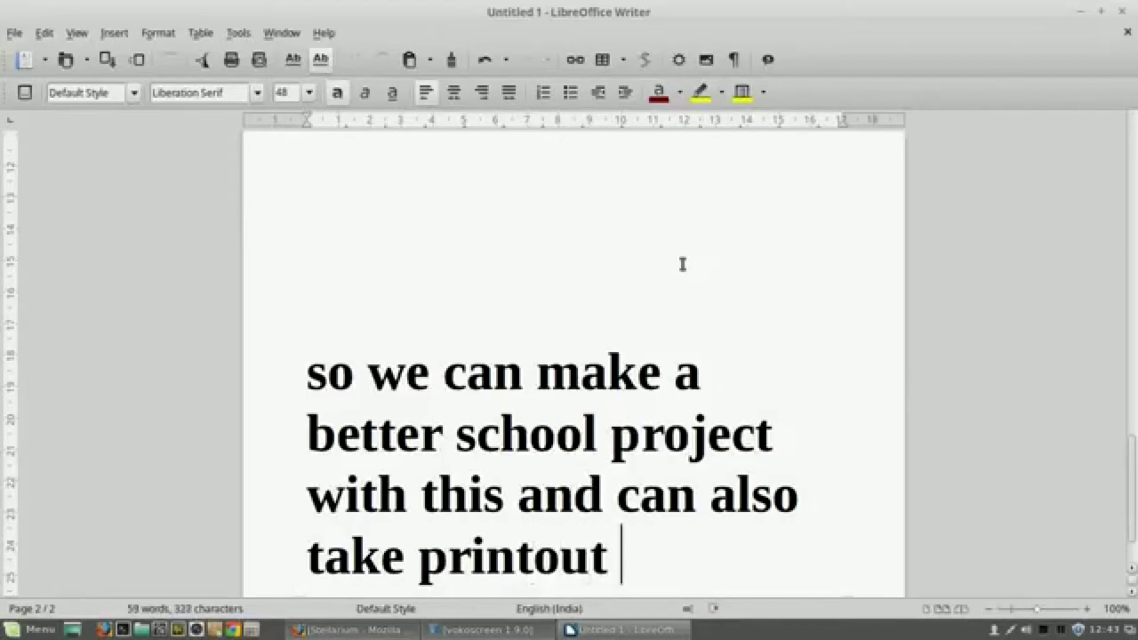
type("ofnthe")
key("BackSpace")
key("BackSpace")
key("BackSpace")
key("BackSpace")
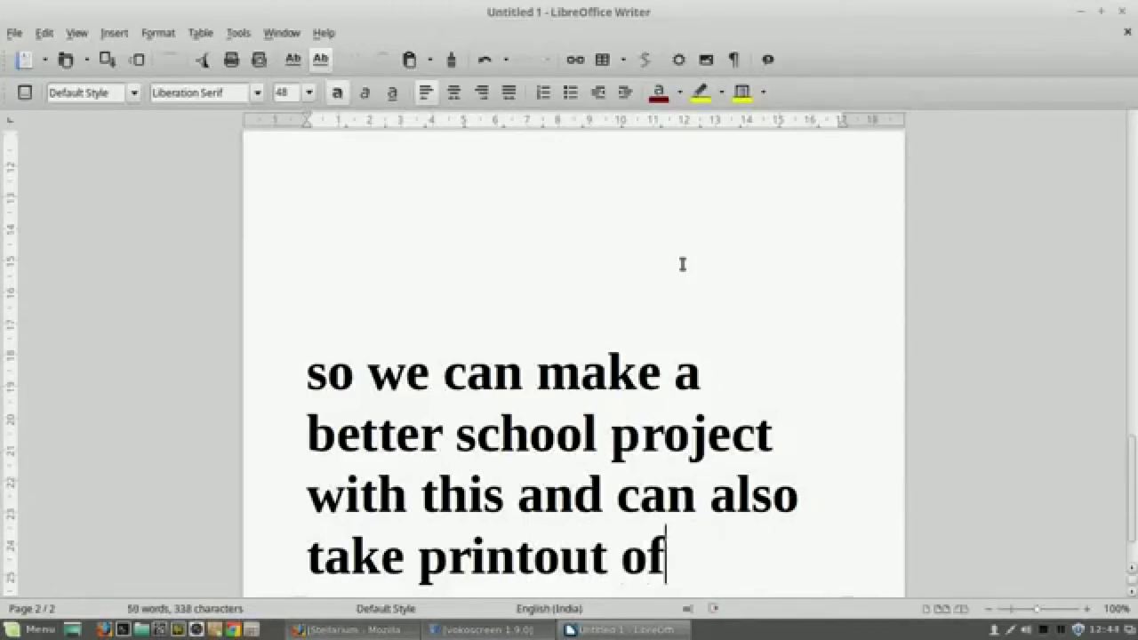
type("the same")
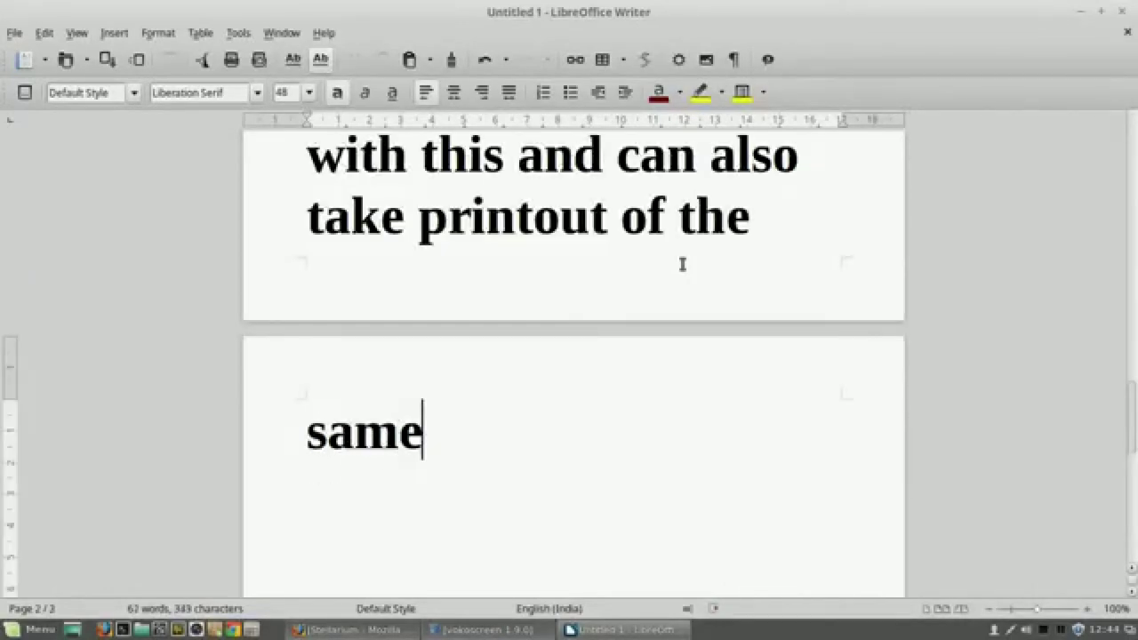
key("BackSpace")
key("BackSpace")
key("BackSpace")
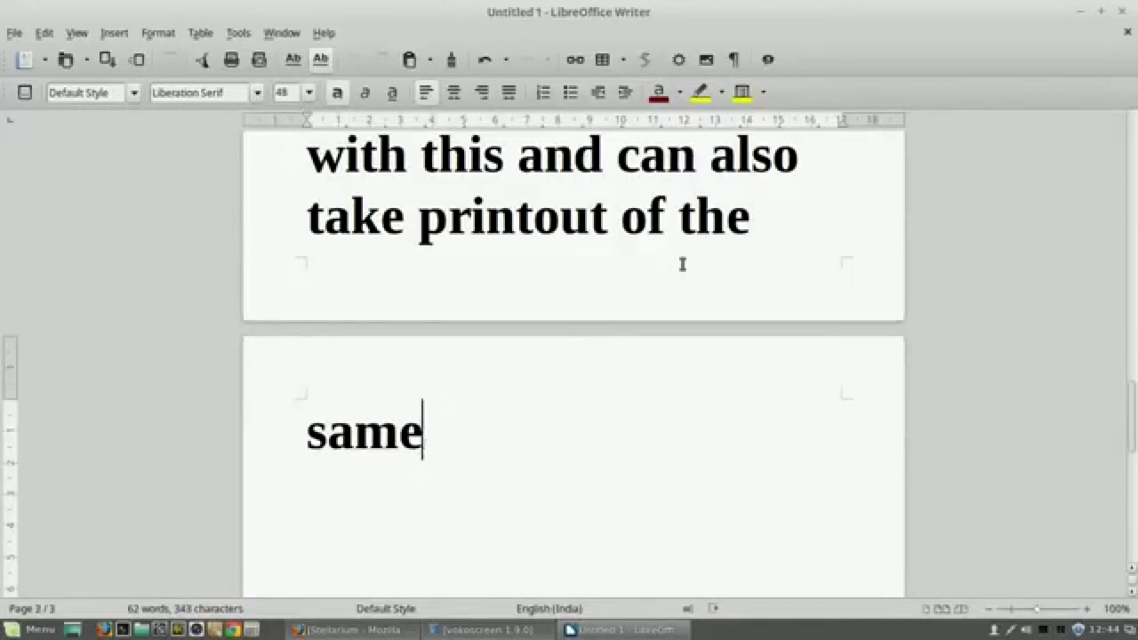
Step: End the paragraph with ".......lets enjoy" directly after "same"
type(".......")
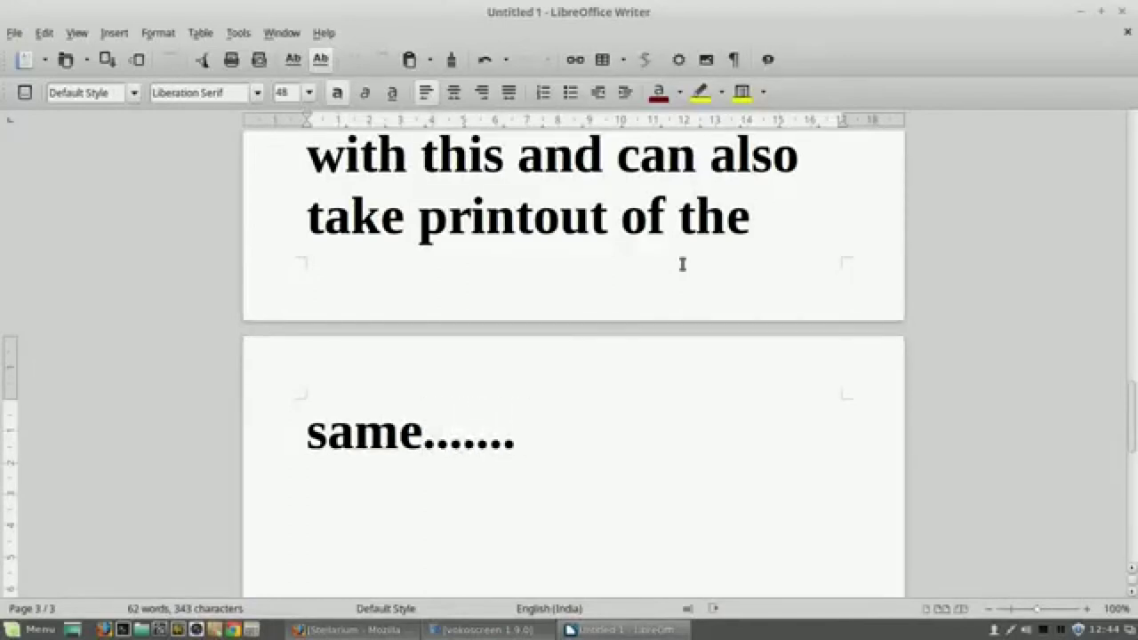
type("lets ")
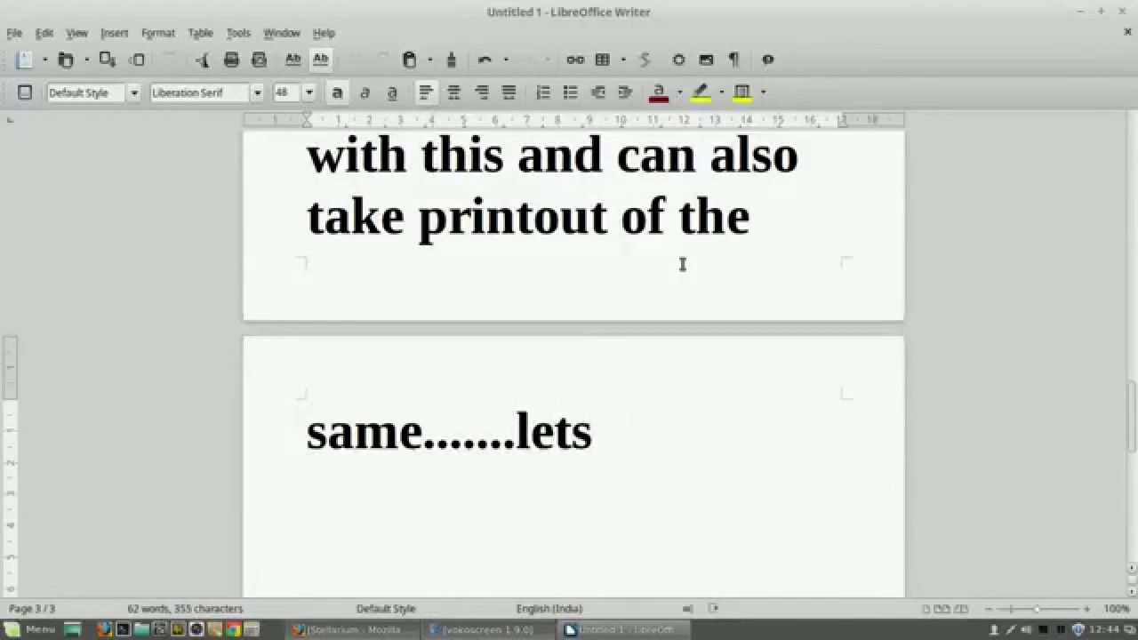
type("enjotenjo")
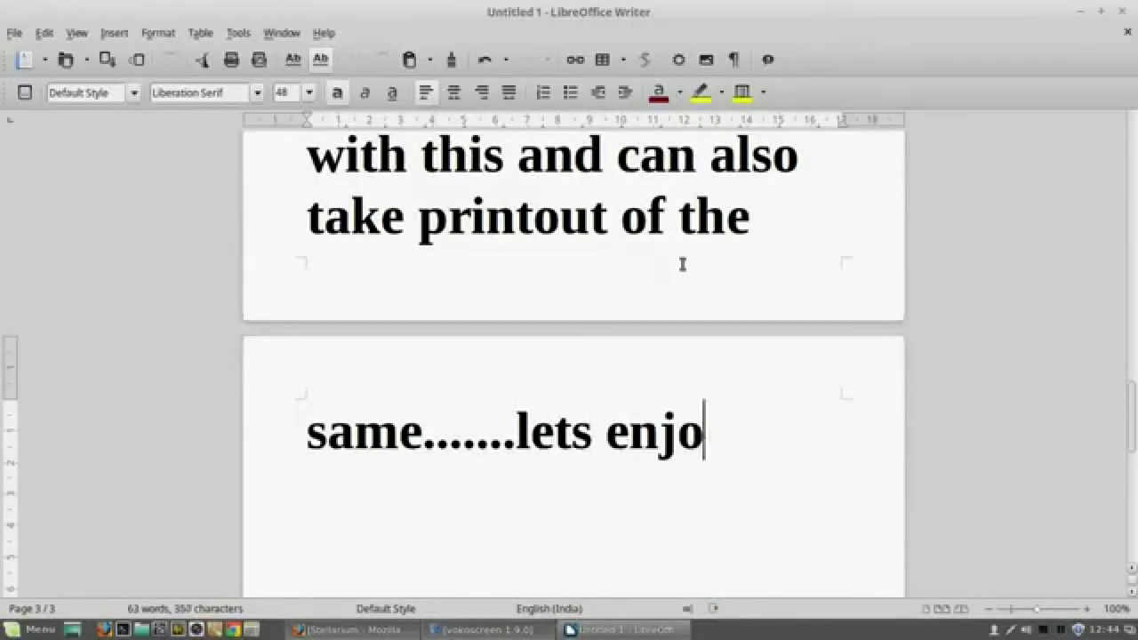
type("y")
Step: Add the closing line "have an innovative day to you." several blank lines below, then switch to vokoscreen
key("Return")
key("Return")
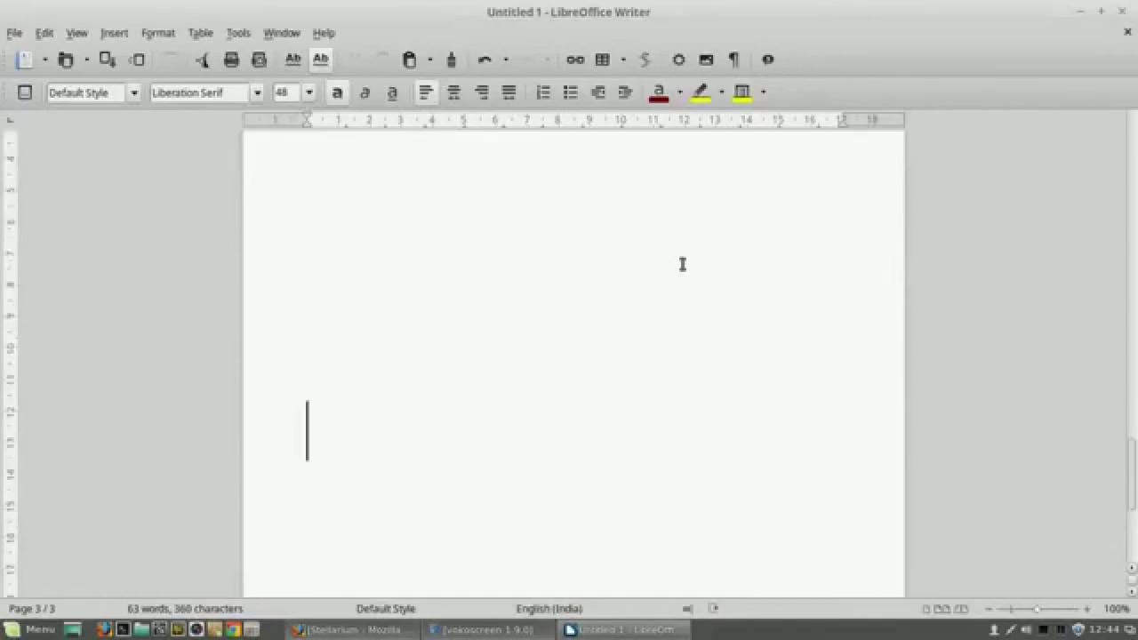
type("have an i")
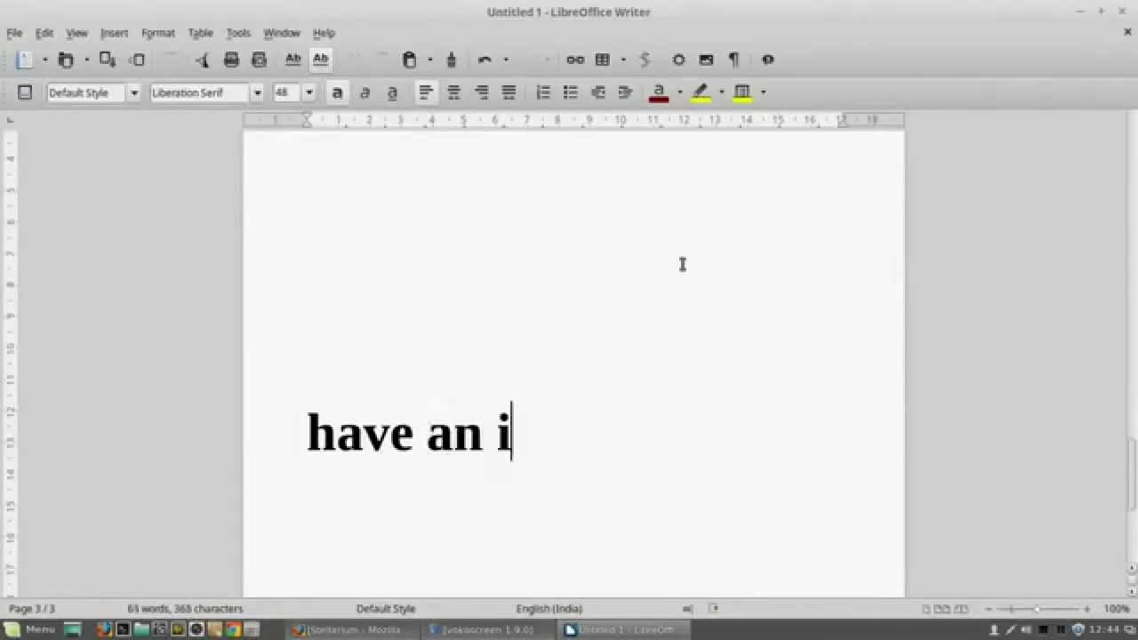
type("nnova")
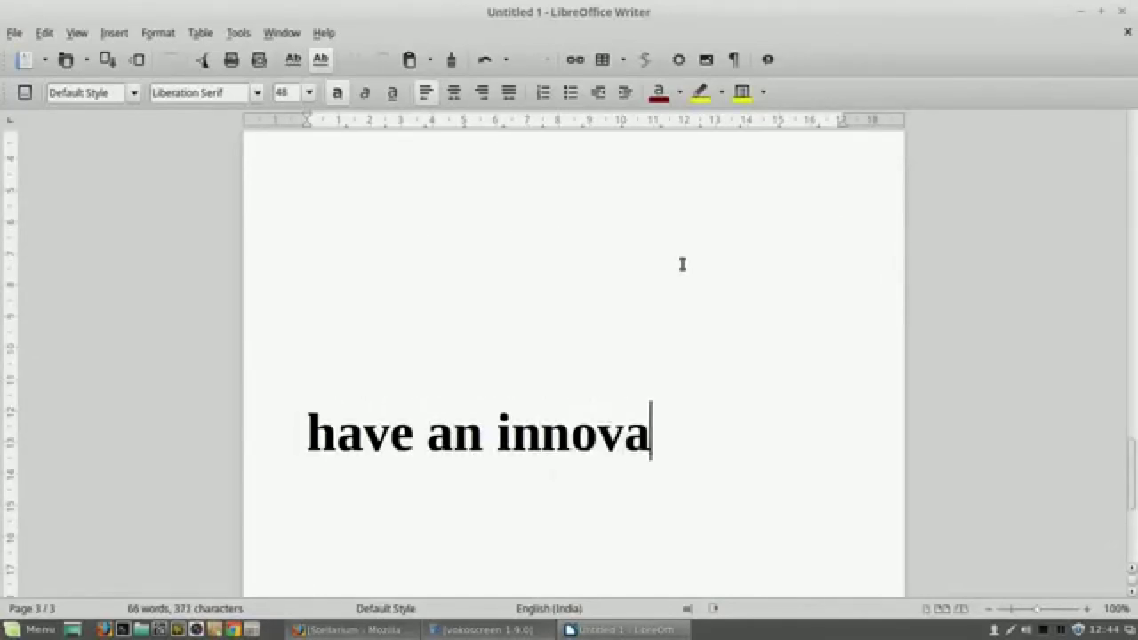
type("tive da")
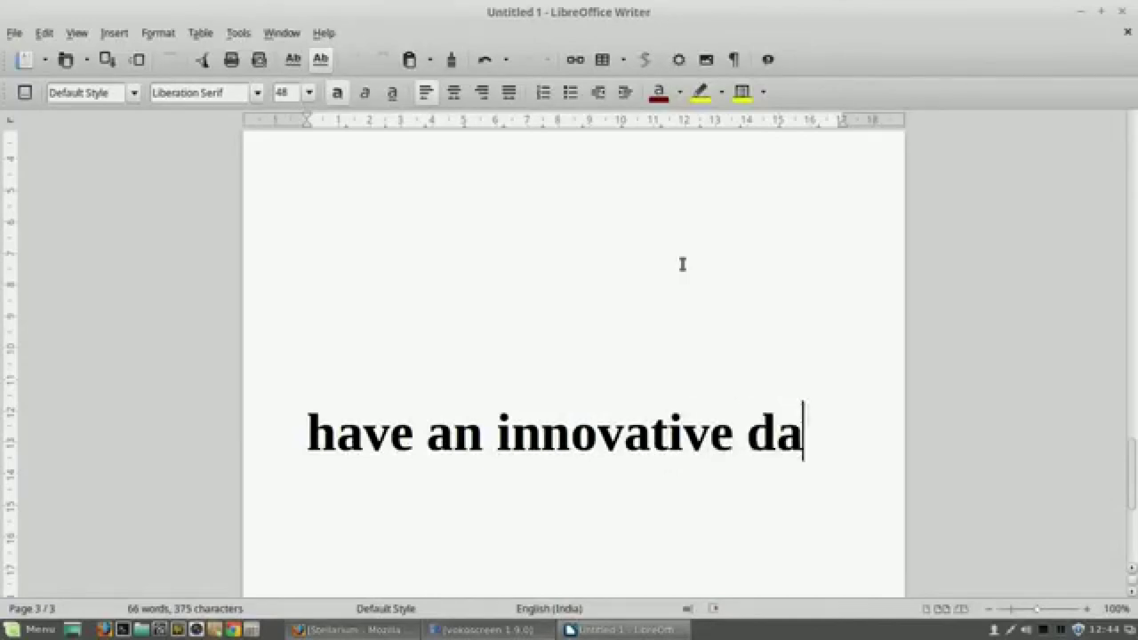
type("y to you.")
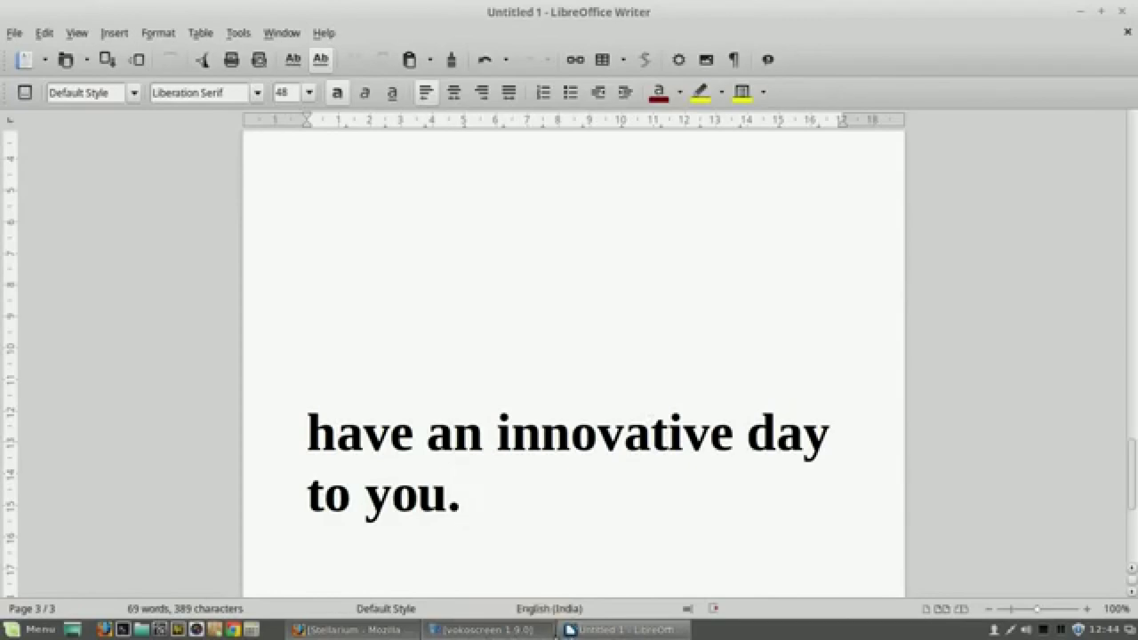
left_click(598, 632)
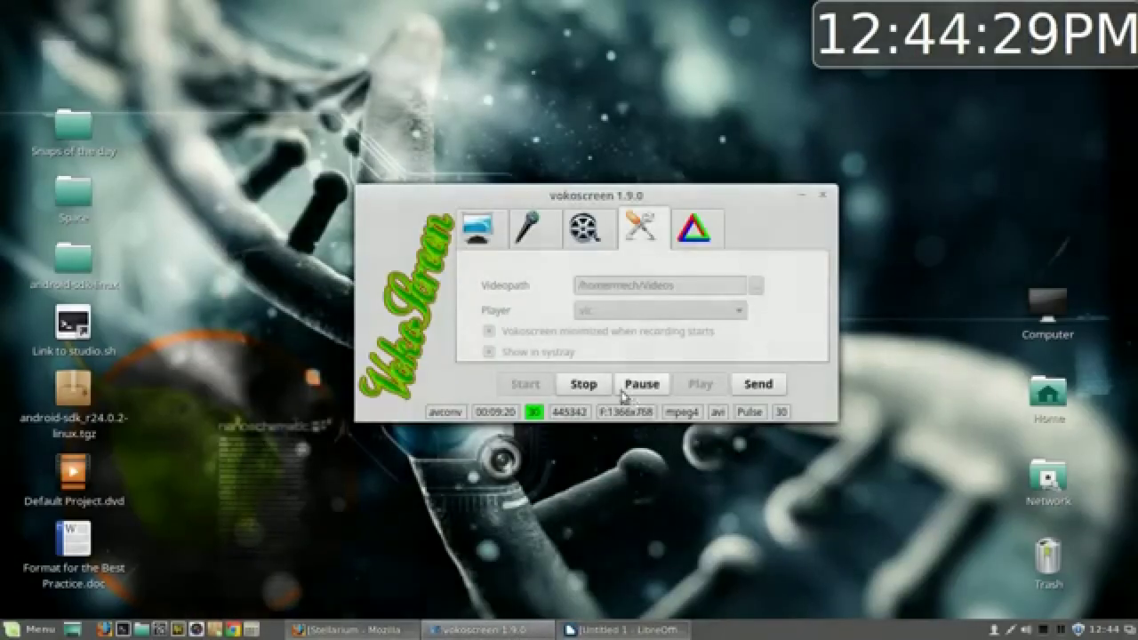